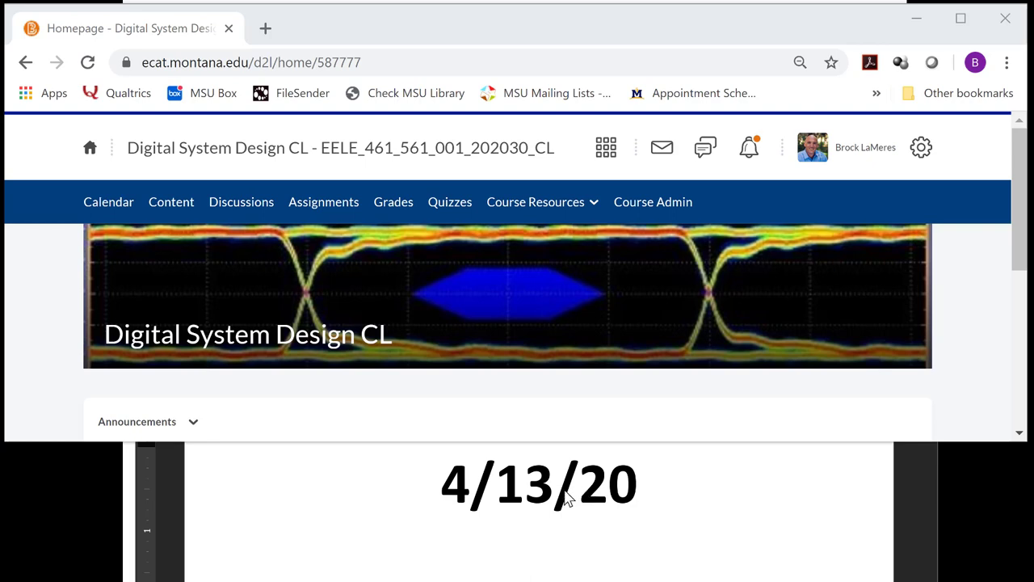
# Step: Review the SP20 Word calendar from week 10 to finals, then bring the course homepage back
pyautogui.click(476, 159)
pyautogui.hotkey('alt', 'Tab')
pyautogui.hotkey('alt', 'Tab')
pyautogui.hotkey('alt', 'Tab')
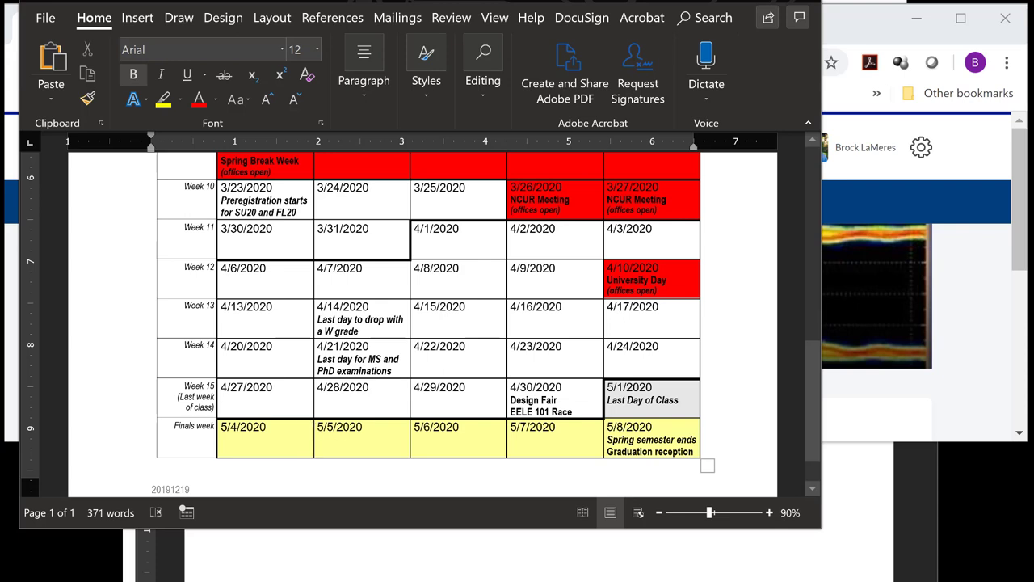
pyautogui.click(1022, 202)
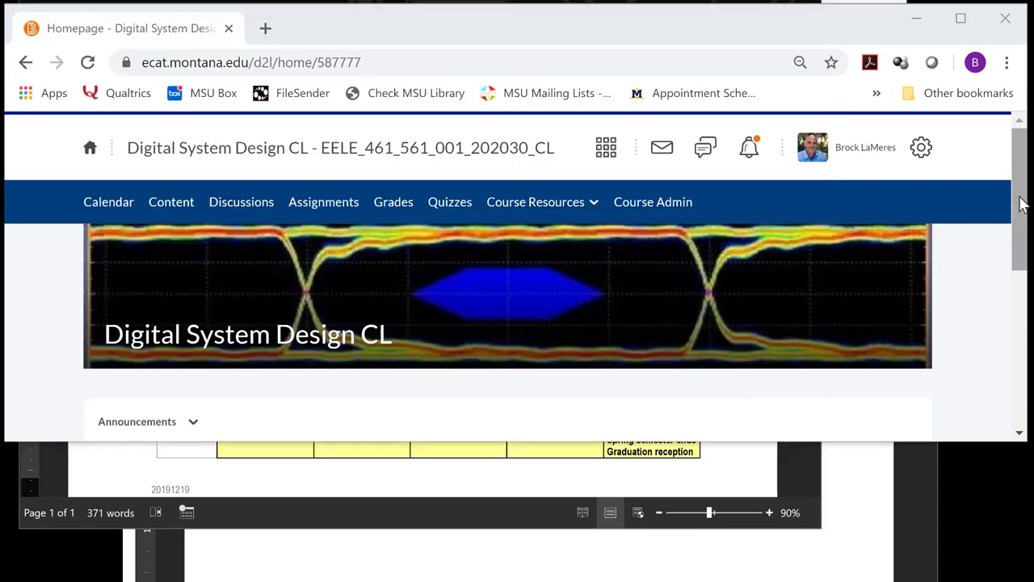
# Step: Open the course Grades list, enlarge the window, and scroll down to HW #15, the exams and final grades
pyautogui.click(404, 209)
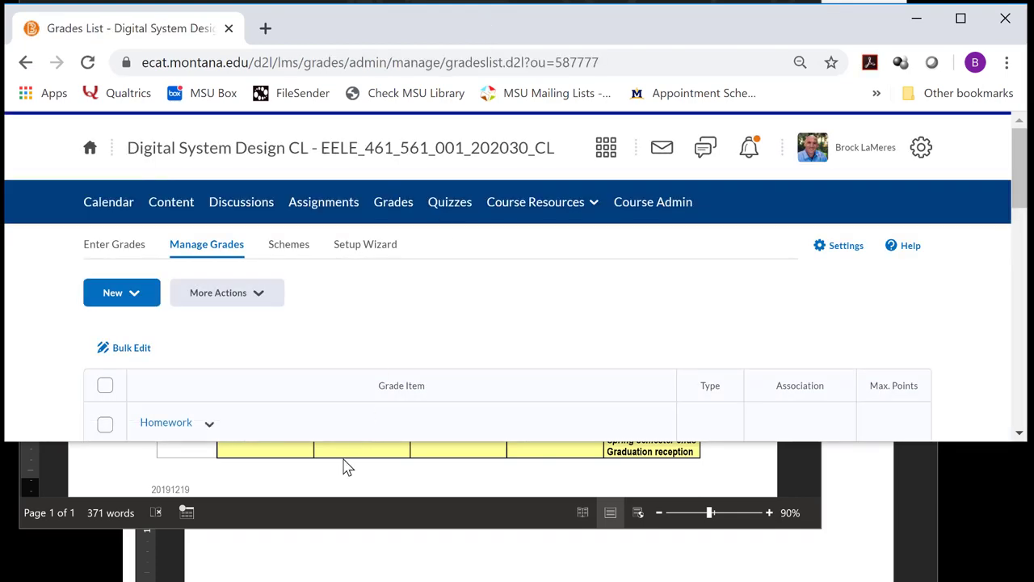
pyautogui.moveTo(394, 441); pyautogui.dragTo(381, 579)
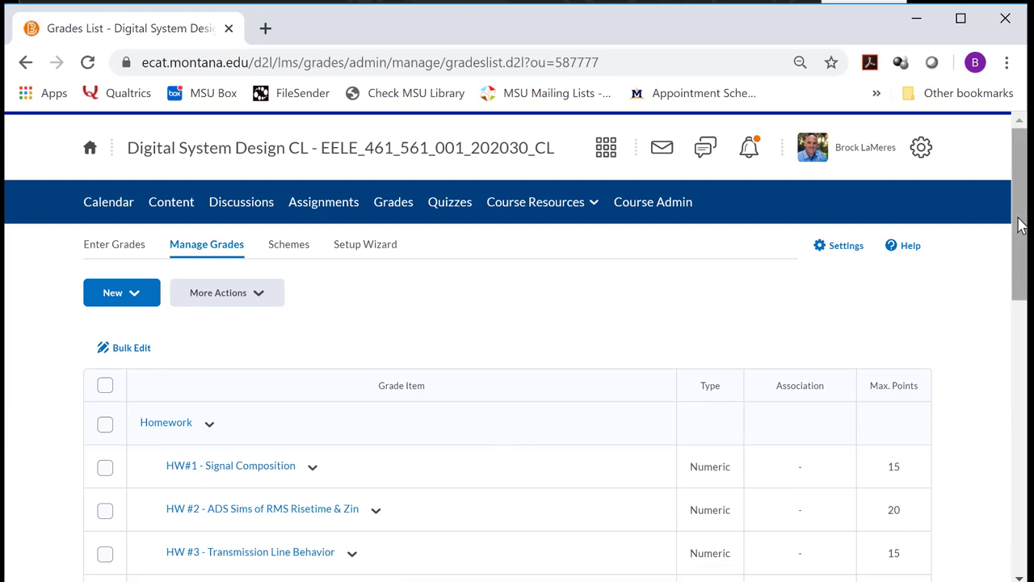
pyautogui.moveTo(1020, 226); pyautogui.dragTo(1029, 339)
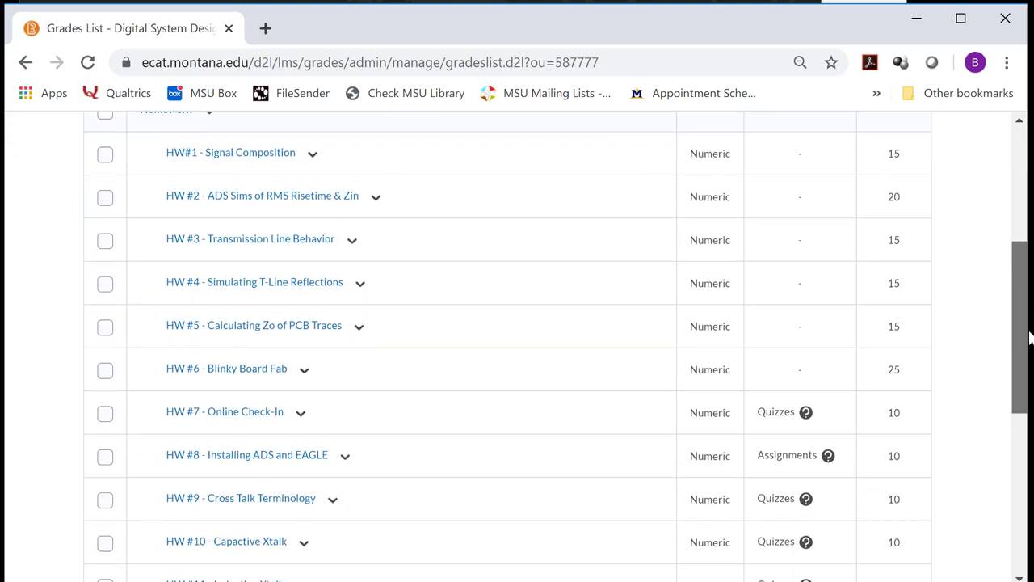
pyautogui.moveTo(1029, 339); pyautogui.dragTo(988, 508)
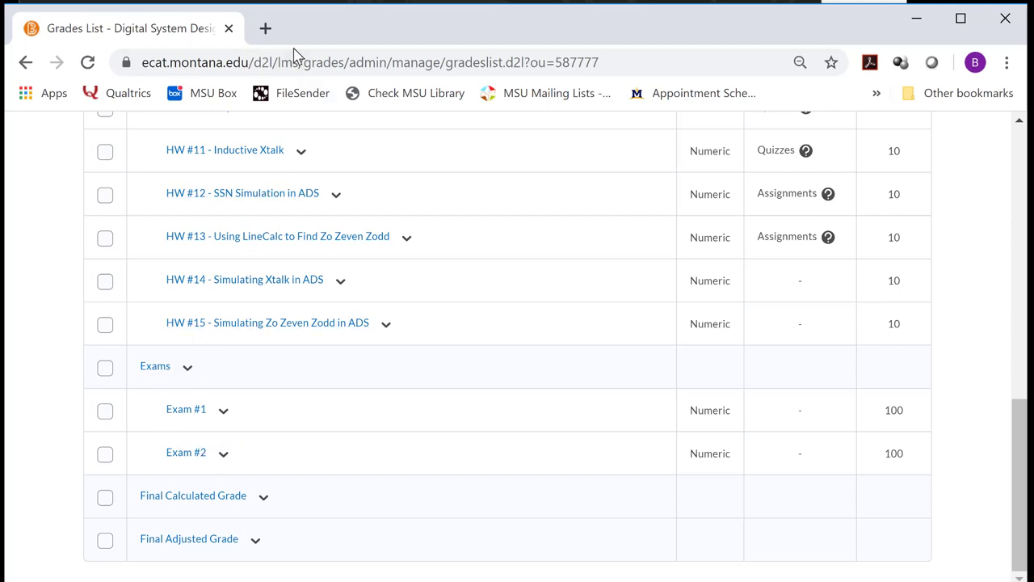
pyautogui.hotkey('alt', 'Tab')
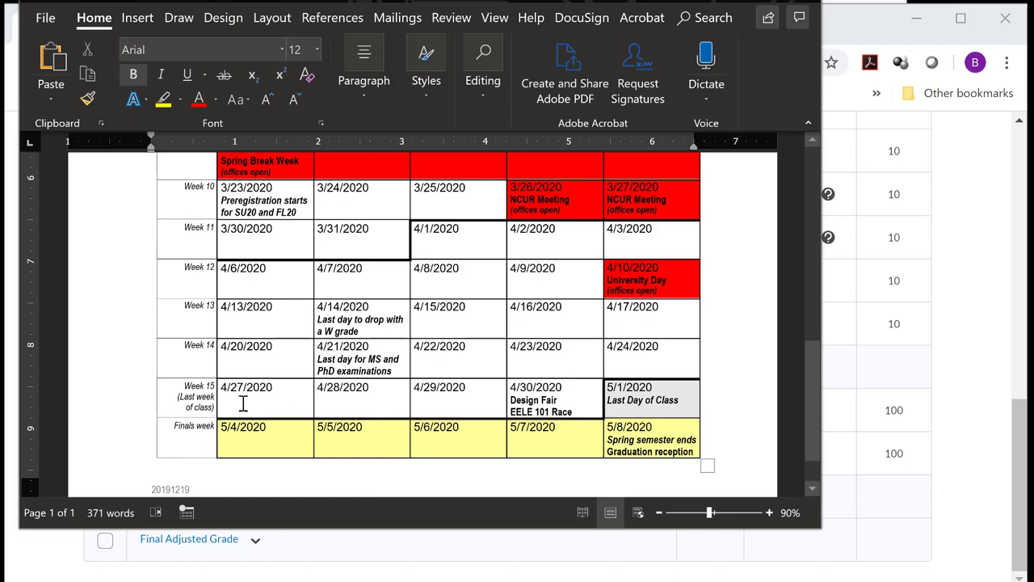
pyautogui.hotkey('alt', 'Tab')
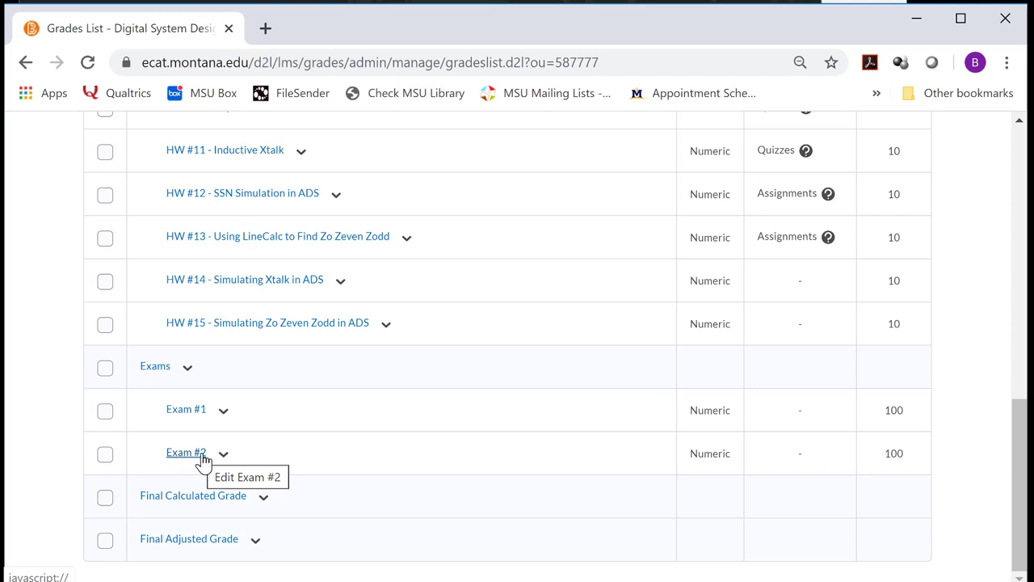
# Step: Bring the Word SP20 calendar, weeks 10 through finals, in front of the grades list
pyautogui.hotkey('alt', 'Tab')
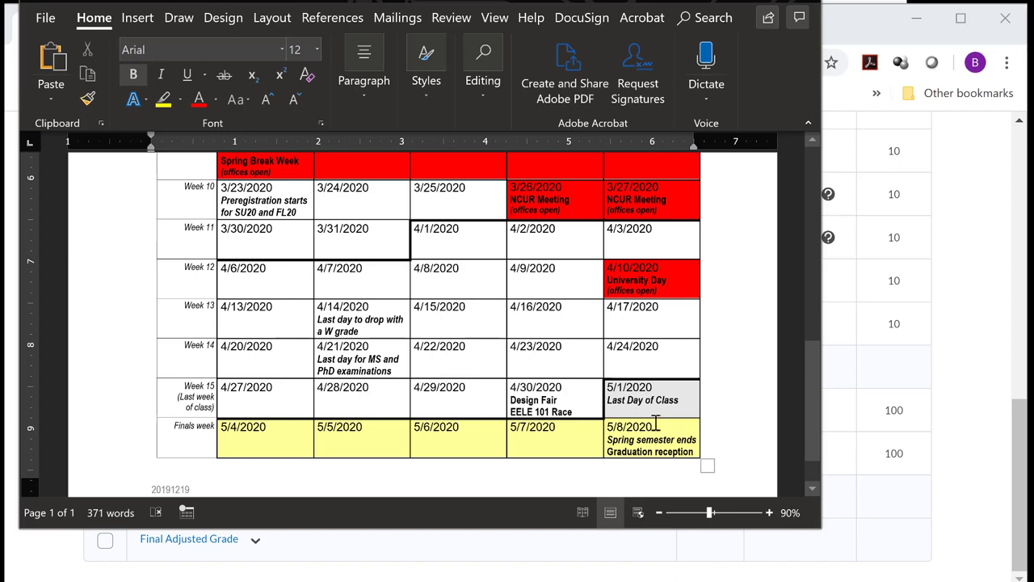
pyautogui.hotkey('alt', 'Tab')
pyautogui.scroll(1, 343, 344)
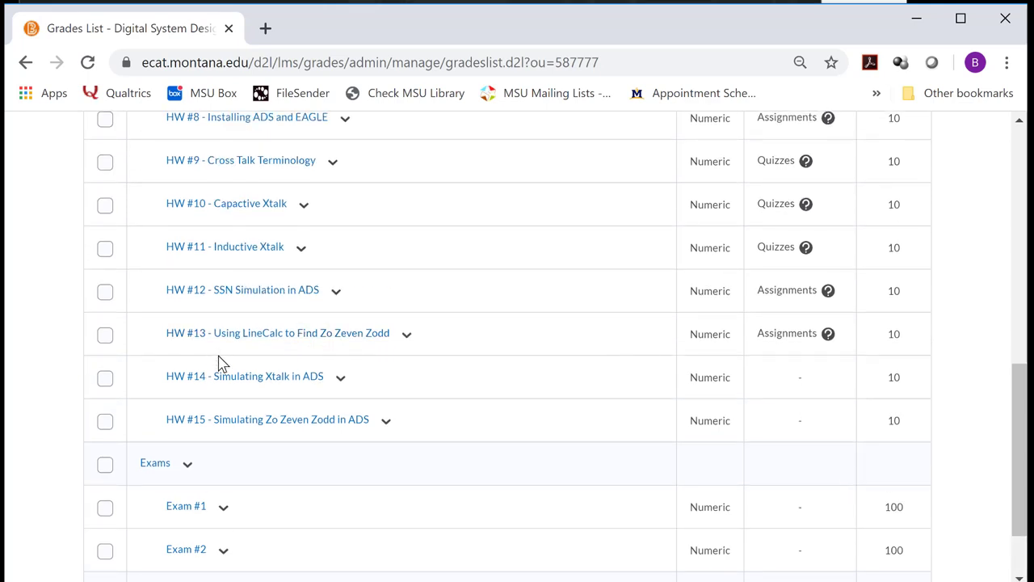
pyautogui.scroll(-1, 241, 380)
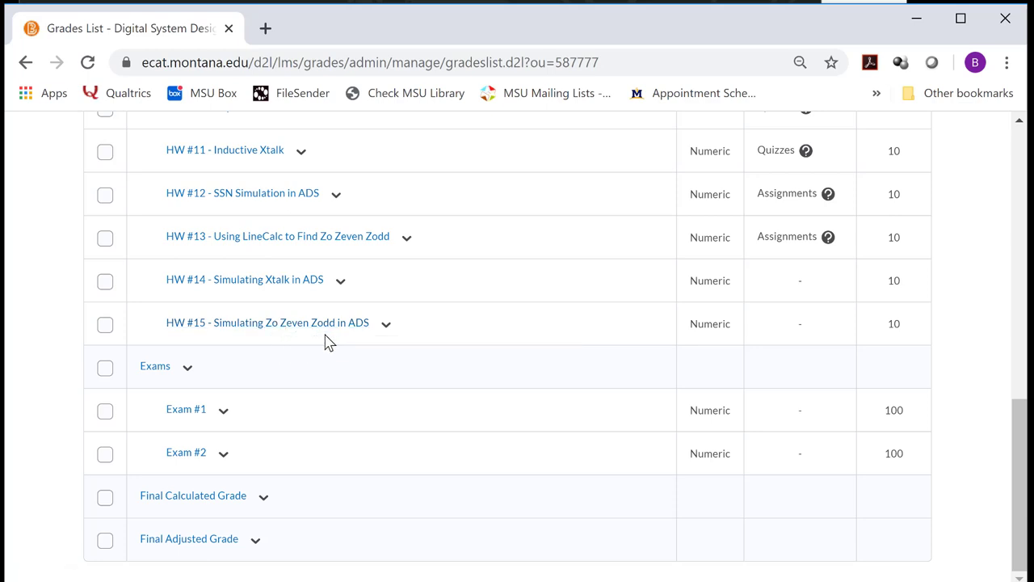
pyautogui.hotkey('alt', 'Tab')
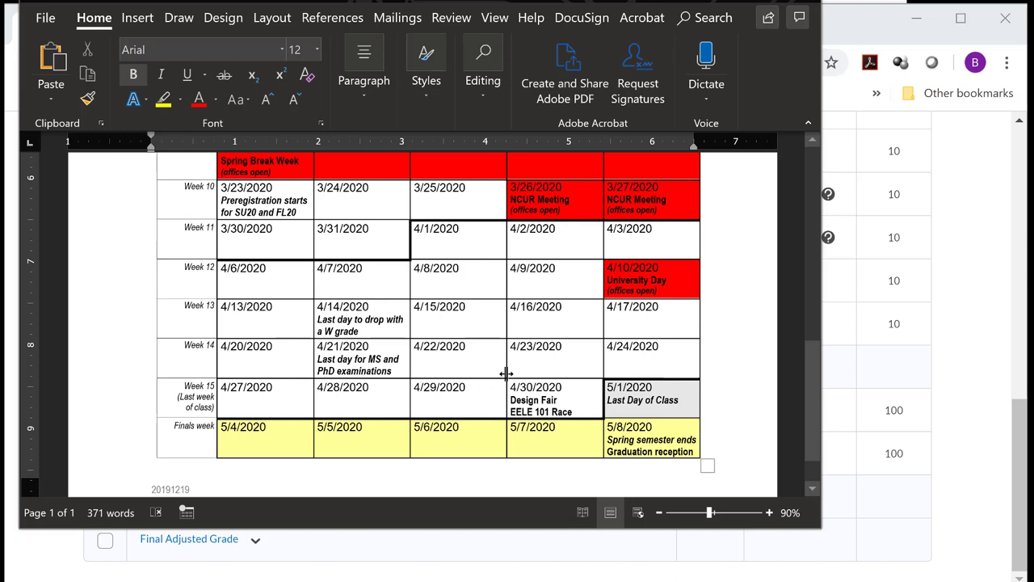
# Step: Close the Word calendar so LineCalc's MLIN line (W 25 mil, L 100 mil, Z0 47.250 Ohm) shows
pyautogui.click(808, 2)
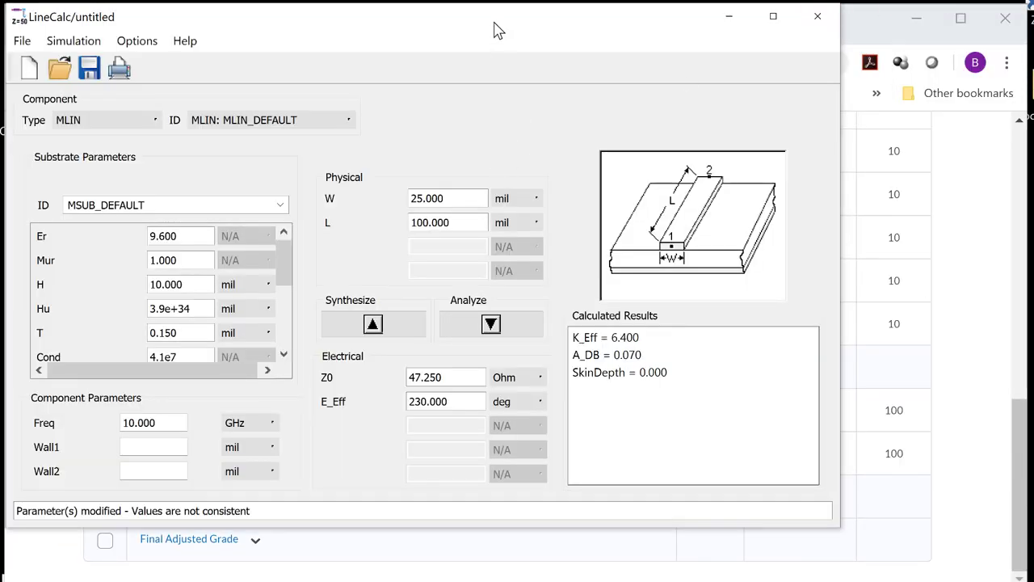
# Step: Change LineCalc's substrate dielectric constant Er from 9.600 to 4.600
pyautogui.moveTo(497, 30); pyautogui.dragTo(495, 38)
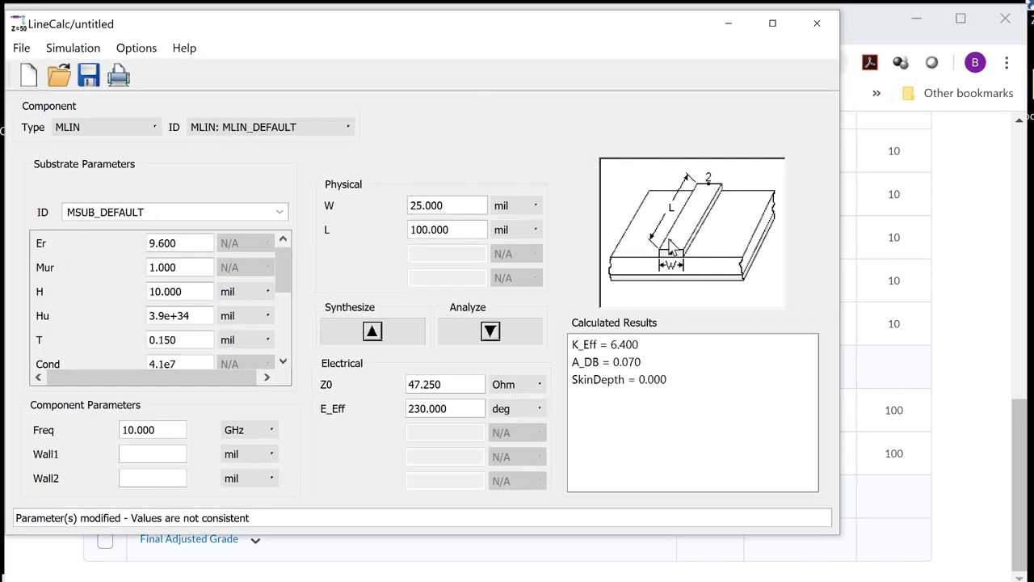
pyautogui.click(442, 384)
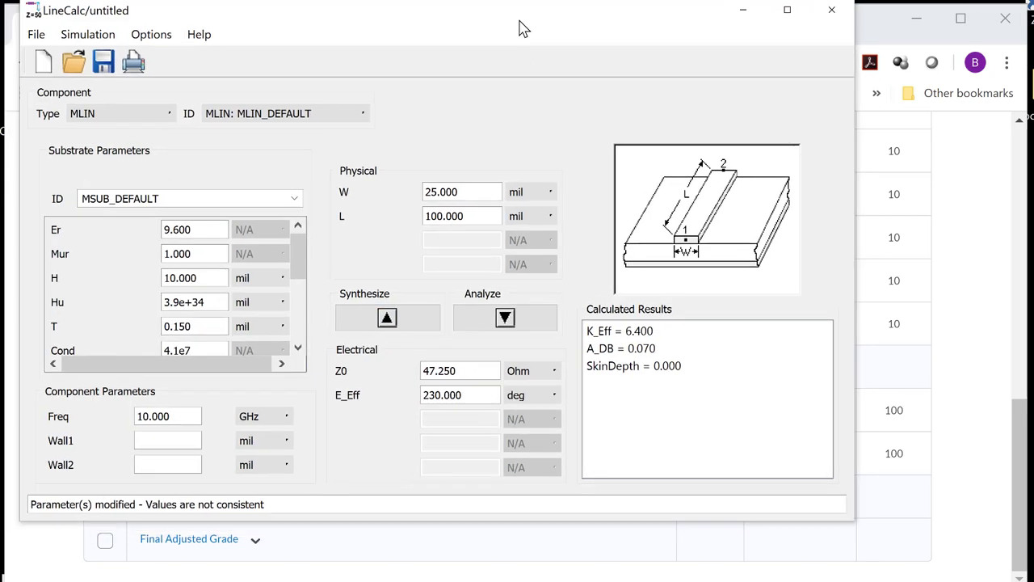
pyautogui.moveTo(505, 35); pyautogui.dragTo(505, 35)
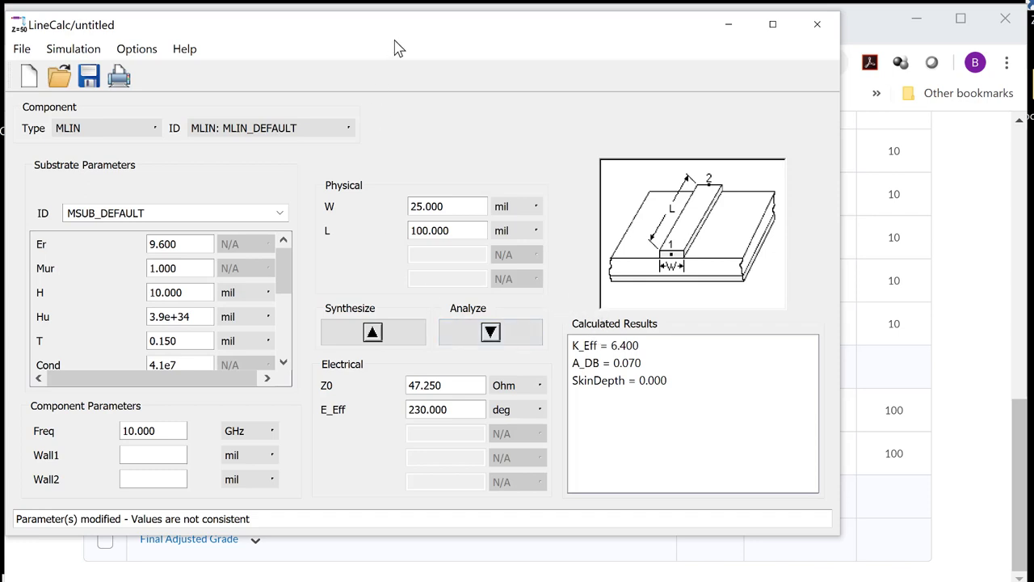
pyautogui.moveTo(396, 38); pyautogui.dragTo(406, 35)
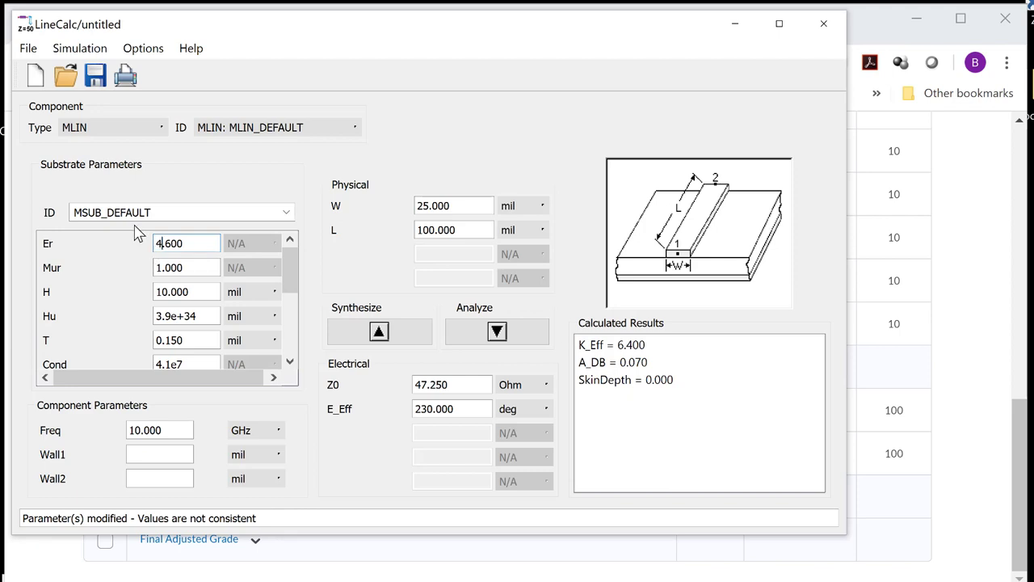
# Step: Set substrate Er 4.5, H 60 mil and T 1.5 mil, then switch the component type to MCLIN
pyautogui.click(172, 244)
pyautogui.moveTo(167, 292); pyautogui.dragTo(93, 289)
pyautogui.write('60')
pyautogui.moveTo(202, 339); pyautogui.dragTo(122, 338)
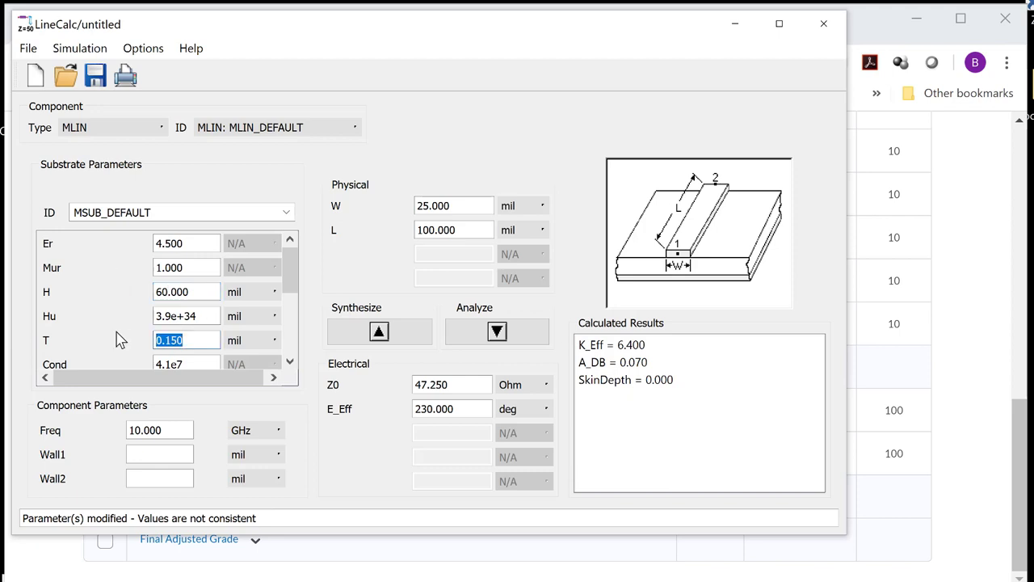
pyautogui.write('1.5')
pyautogui.click(164, 133)
pyautogui.click(126, 170)
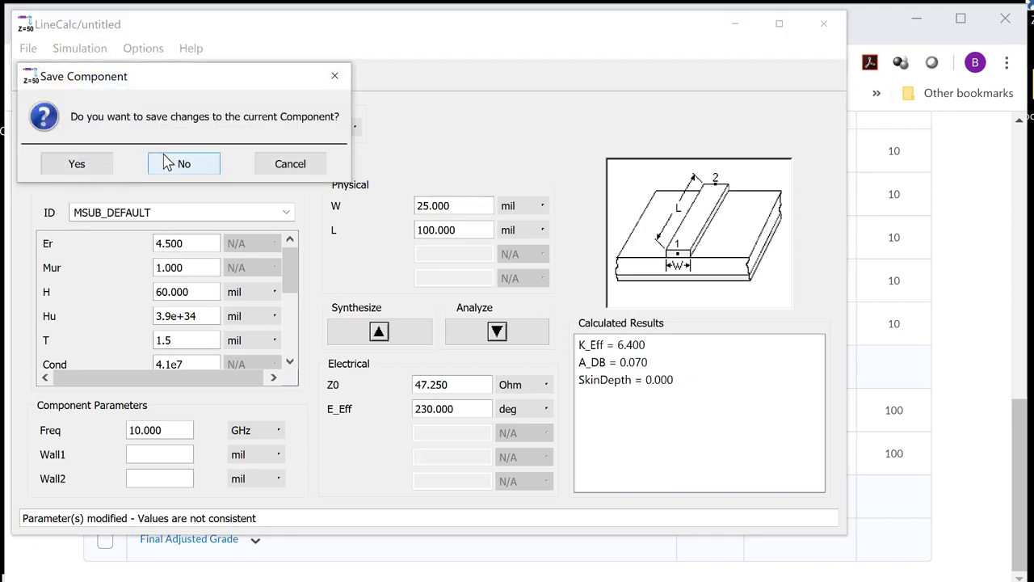
# Step: Discard MLIN changes, set MCLIN W 120, S 1000, L 1000 mil and analyze (Z0 ≈49.63 Ohm)
pyautogui.click(168, 162)
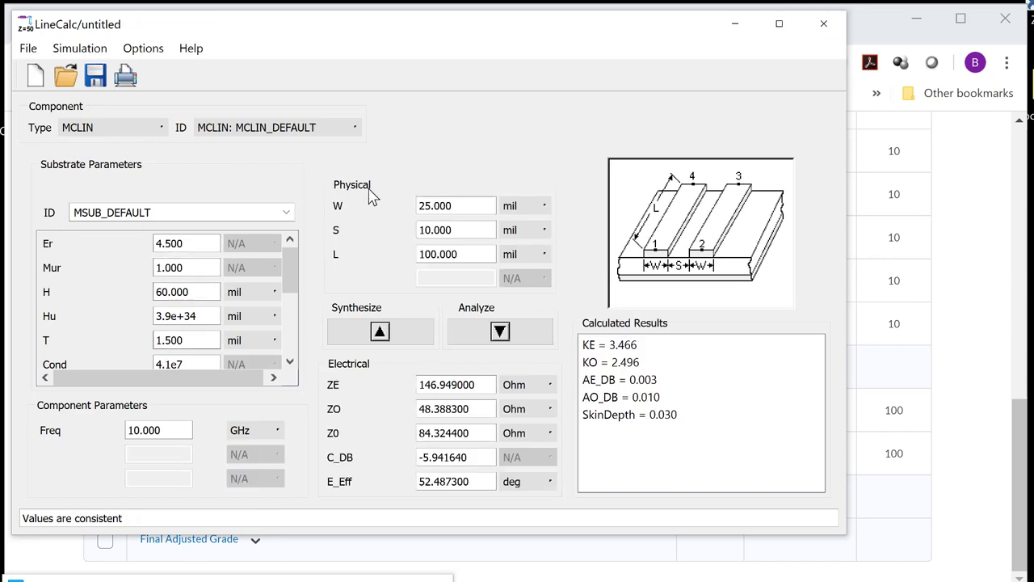
pyautogui.moveTo(429, 205); pyautogui.dragTo(378, 212)
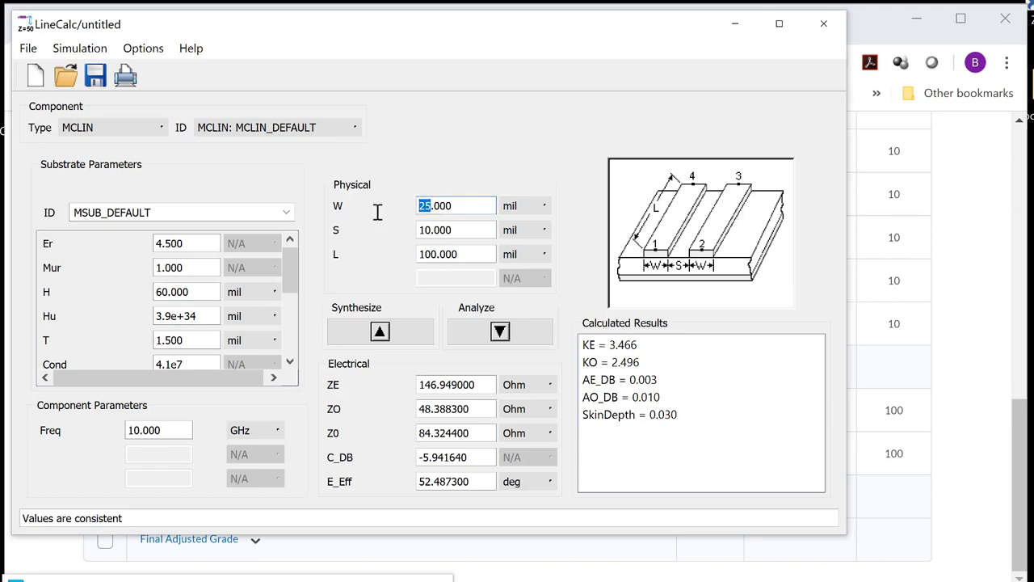
pyautogui.write('120')
pyautogui.click(431, 230)
pyautogui.write('00')
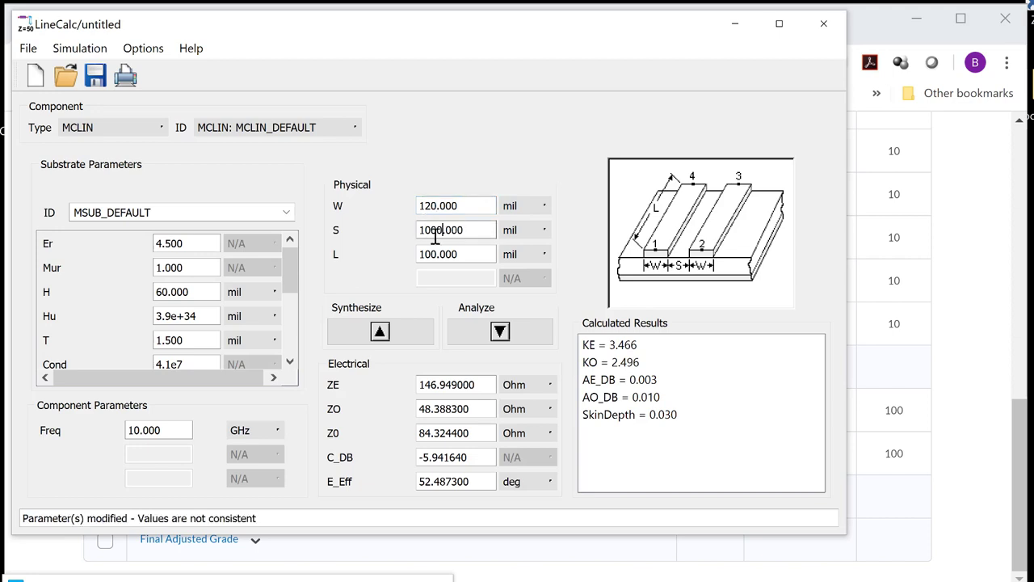
pyautogui.click(420, 255)
pyautogui.doubleClick(420, 256)
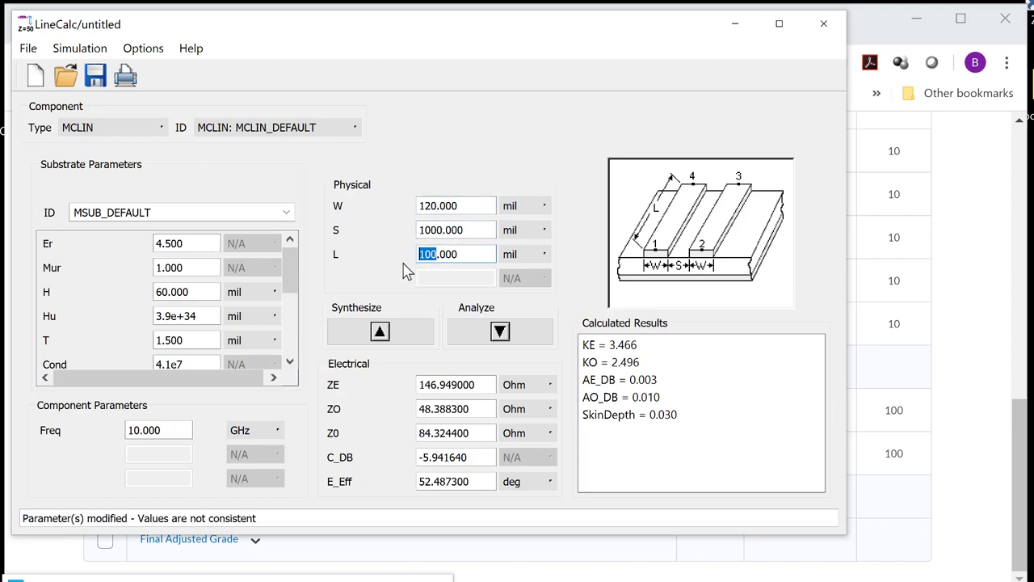
pyautogui.click(428, 254)
pyautogui.write('0')
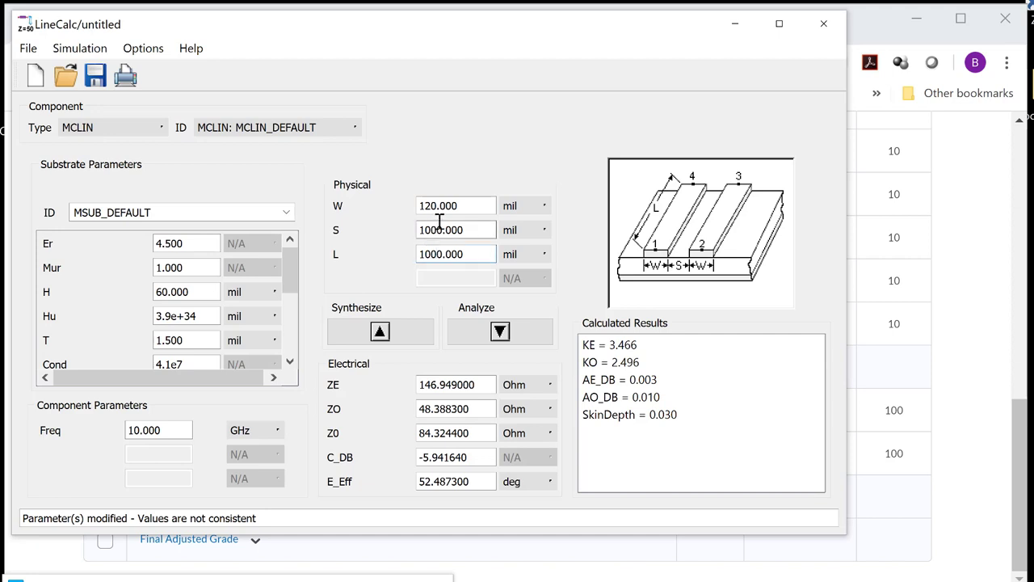
pyautogui.click(500, 331)
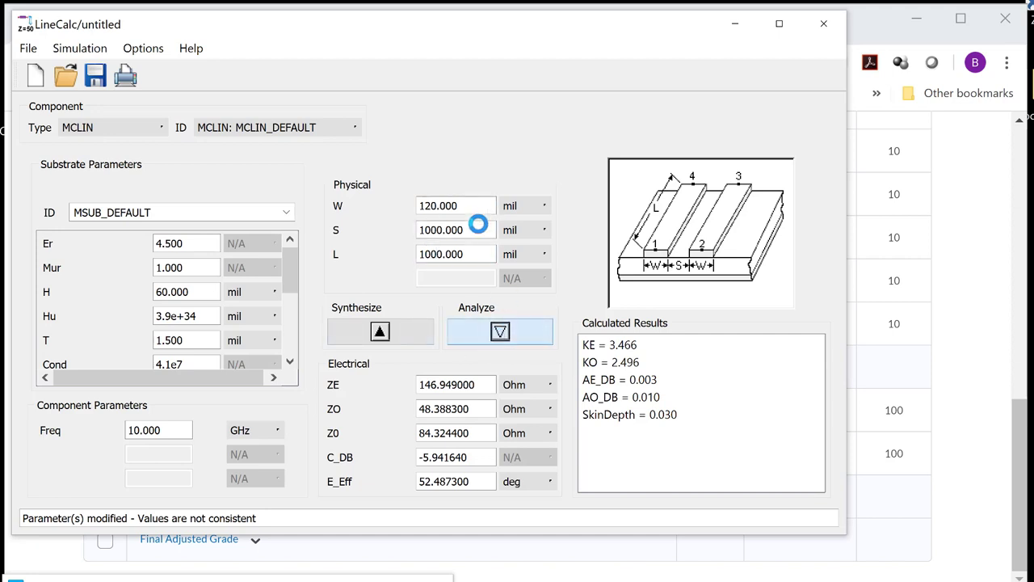
# Step: Check the MCLIN inputs H 60 and W 120 against results ZE 49.89 and ZO 49.36 Ohm
pyautogui.click(423, 384)
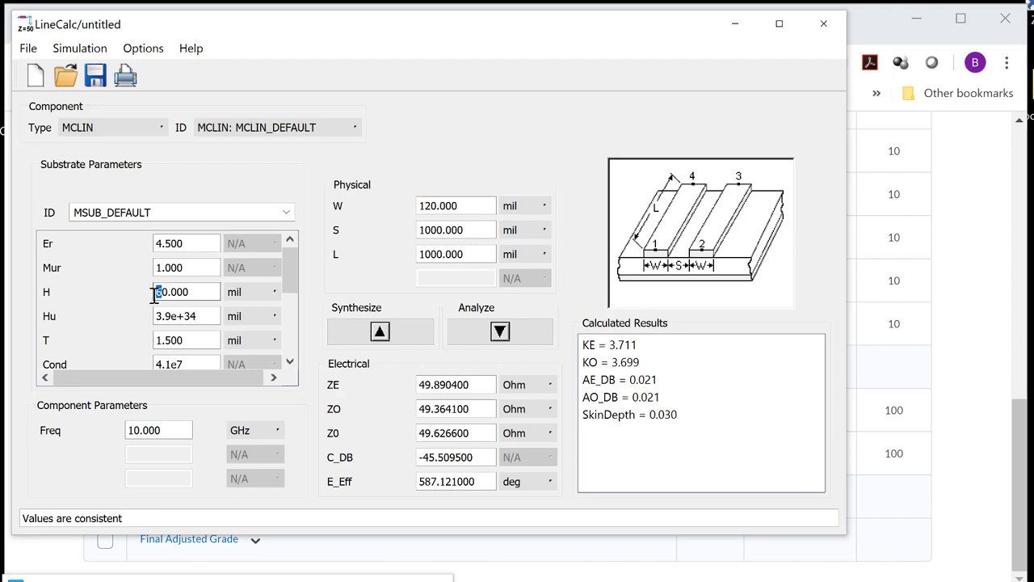
pyautogui.moveTo(165, 289)
pyautogui.mouseDown()
pyautogui.moveTo(189, 288)
pyautogui.moveTo(152, 297)
pyautogui.mouseUp()
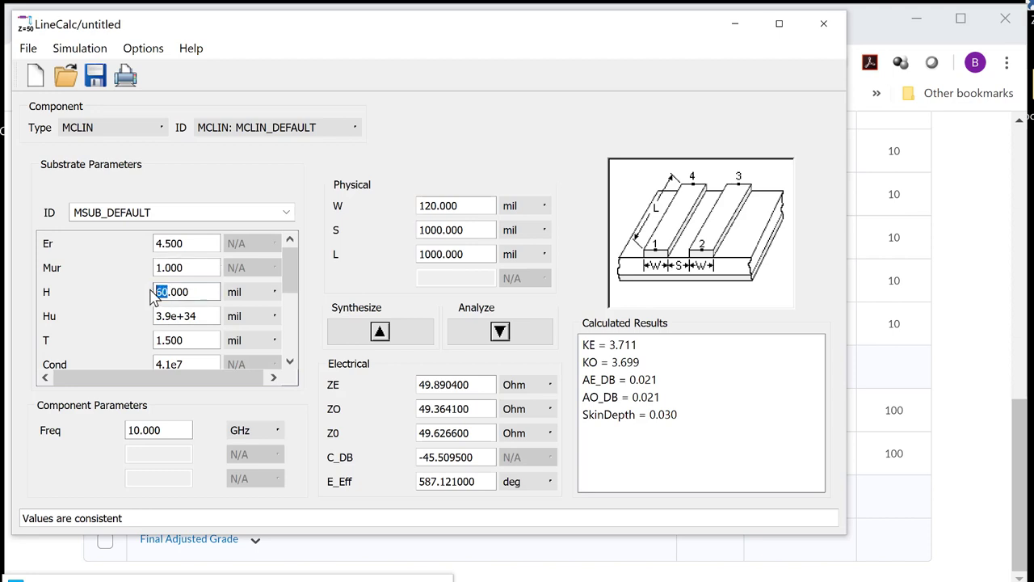
pyautogui.click(436, 207)
pyautogui.moveTo(436, 207); pyautogui.dragTo(401, 214)
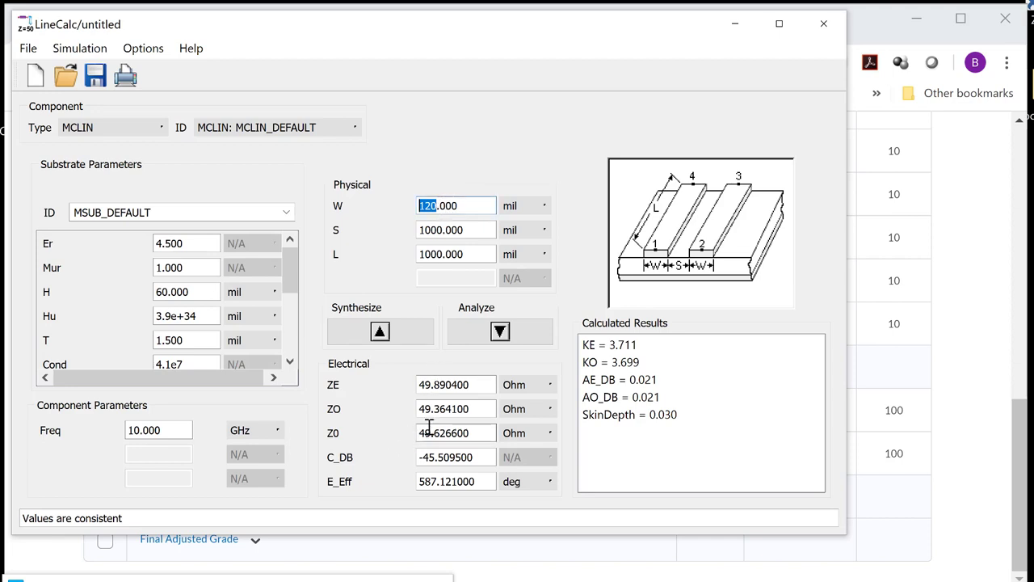
pyautogui.click(439, 231)
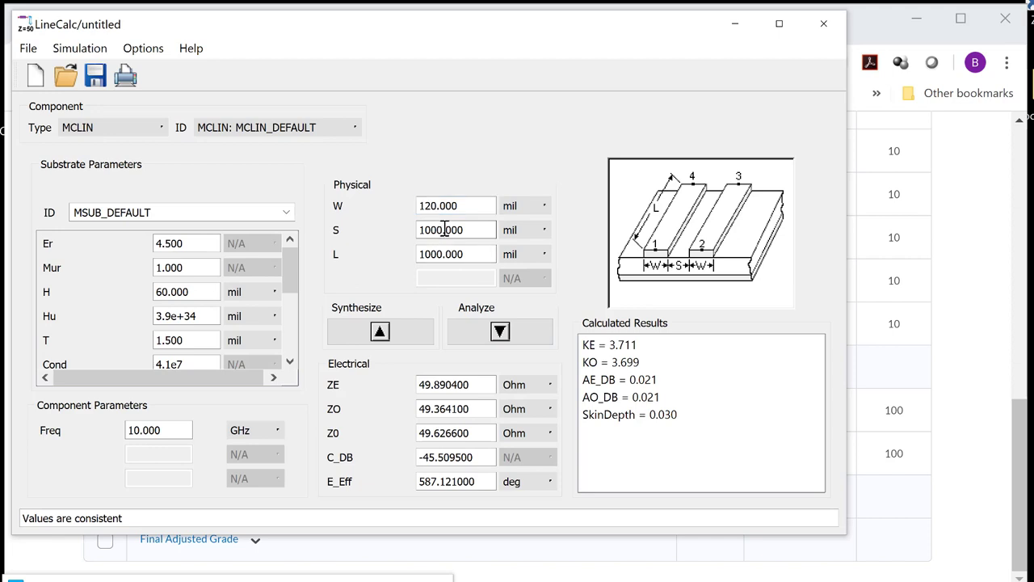
pyautogui.moveTo(437, 208); pyautogui.dragTo(416, 207)
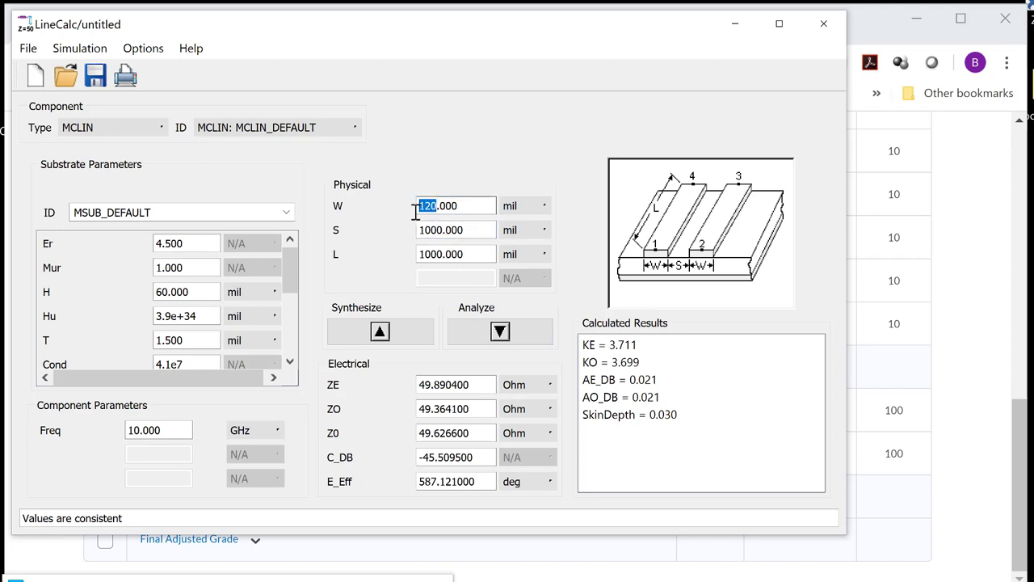
pyautogui.click(433, 408)
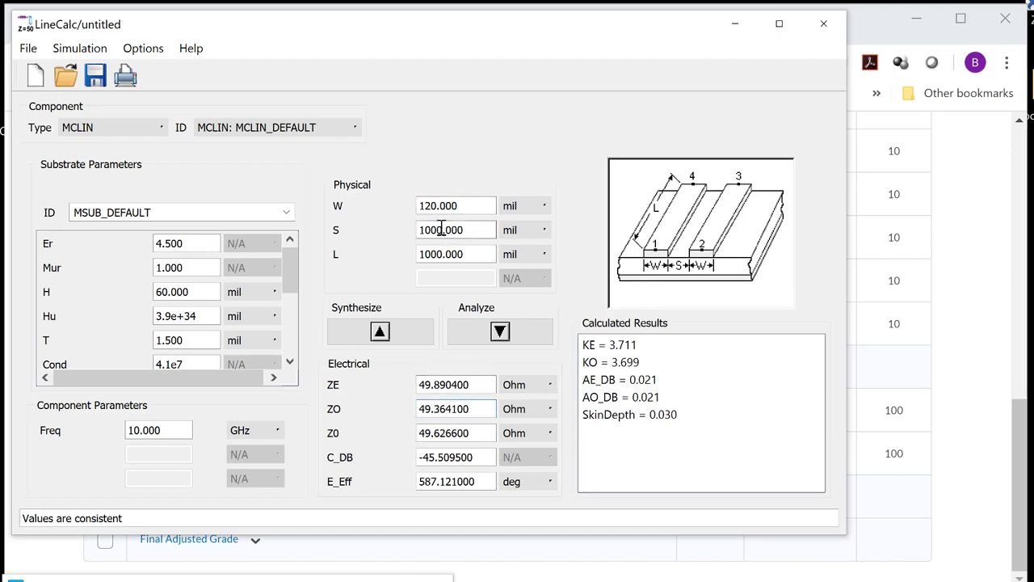
# Step: Narrow spacing S to 6 mil and re-analyze, giving ZE 62.49 and ZO 28.39 Ohm
pyautogui.hotkey('shift', 'Home')
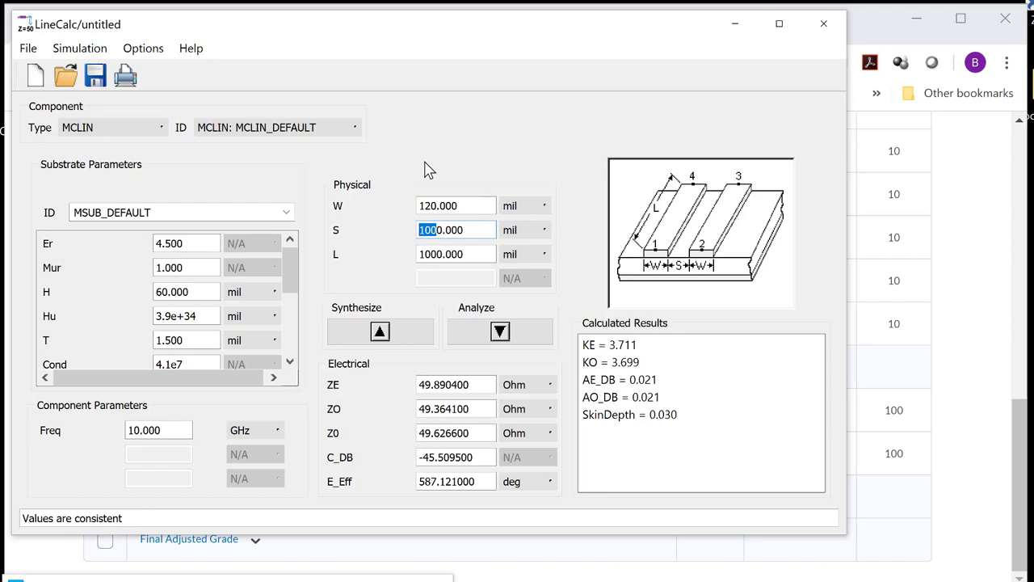
pyautogui.press('Delete')
pyautogui.press('Delete')
pyautogui.click(497, 335)
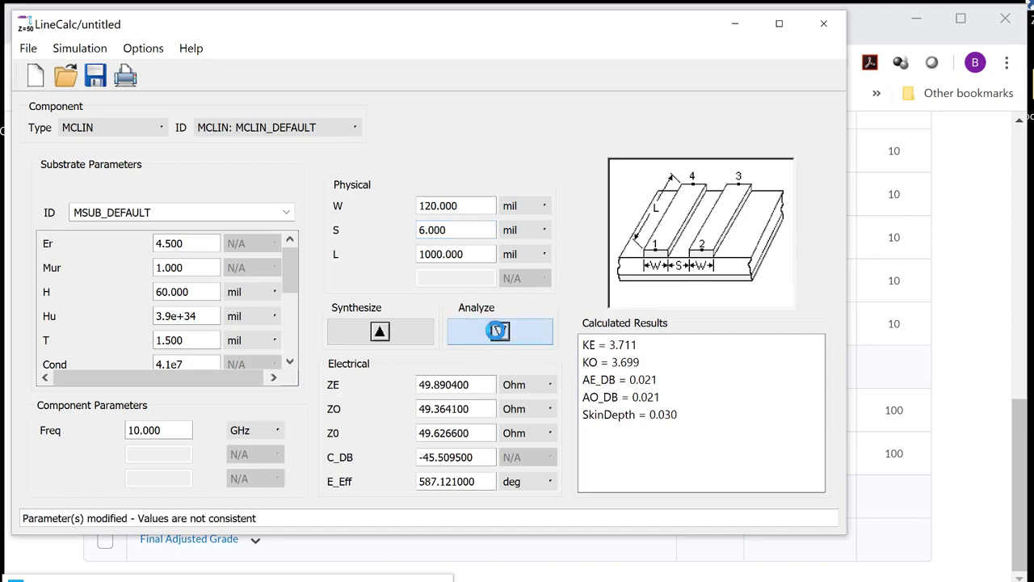
pyautogui.click(498, 336)
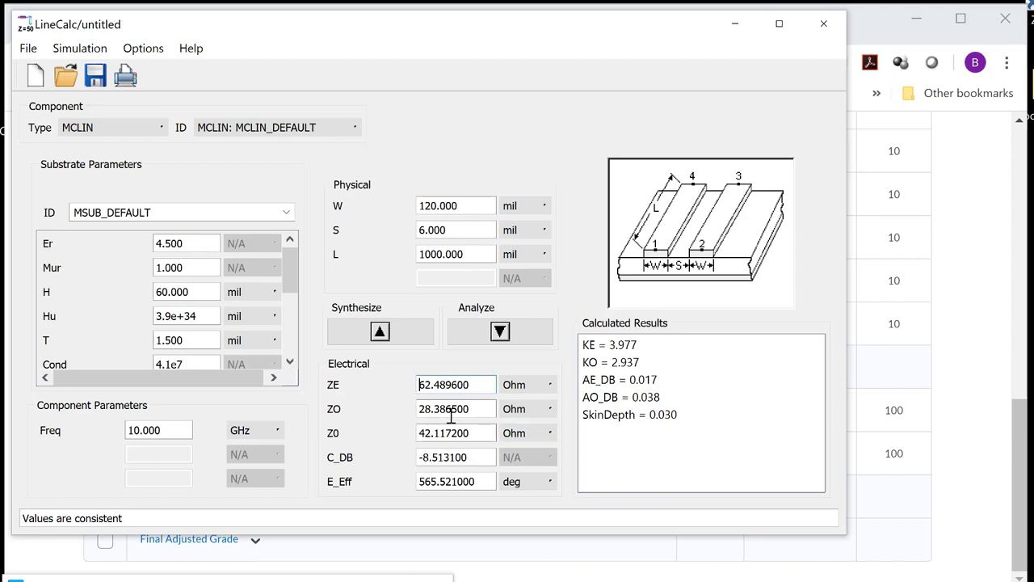
# Step: Switch from LineCalc to the ADS main window
pyautogui.hotkey('alt', 'Tab')
pyautogui.hotkey('alt', 'Tab')
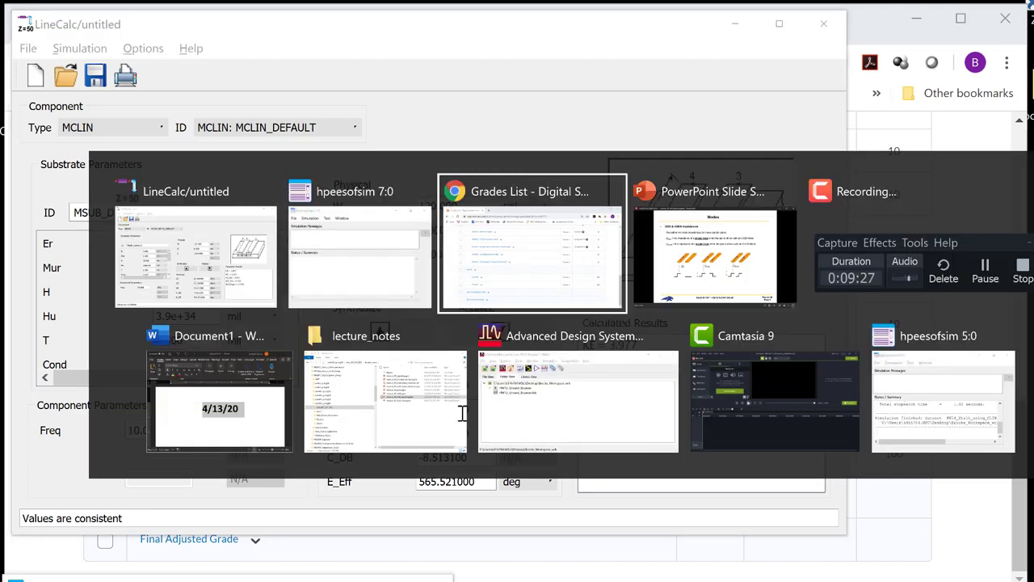
pyautogui.hotkey('alt', 'shift', 'Tab')
pyautogui.hotkey('alt', 'Tab')
pyautogui.hotkey('alt', 'Tab')
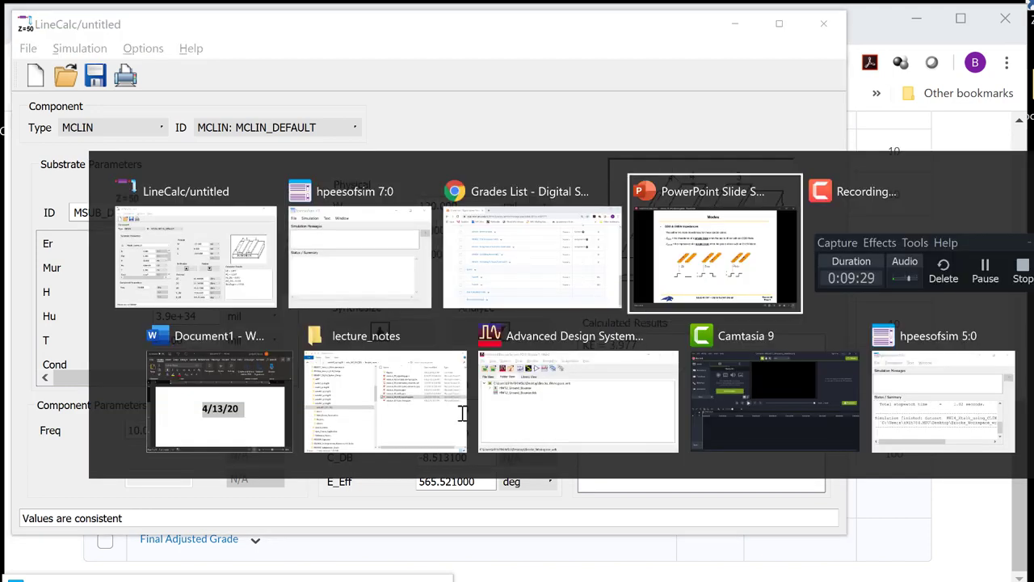
pyautogui.hotkey('alt', 'Tab')
pyautogui.hotkey('alt', 'Tab')
pyautogui.hotkey('alt', 'Tab')
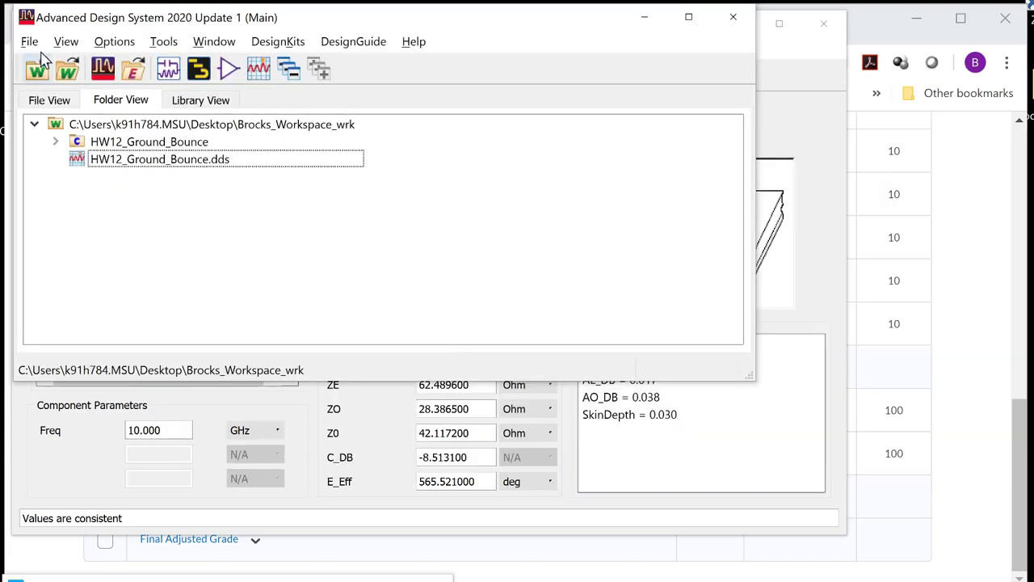
# Step: Create a new schematic named HW14_Xtalk in the workspace library and widen its window across the screen
pyautogui.click(29, 41)
pyautogui.click(29, 41)
pyautogui.click(29, 41)
pyautogui.moveTo(185, 65)
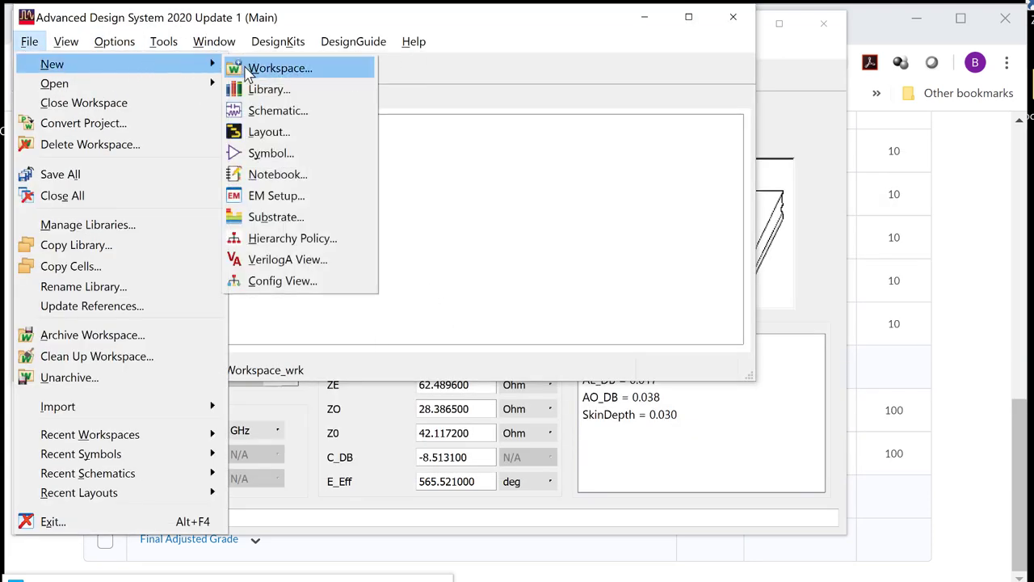
pyautogui.click(263, 112)
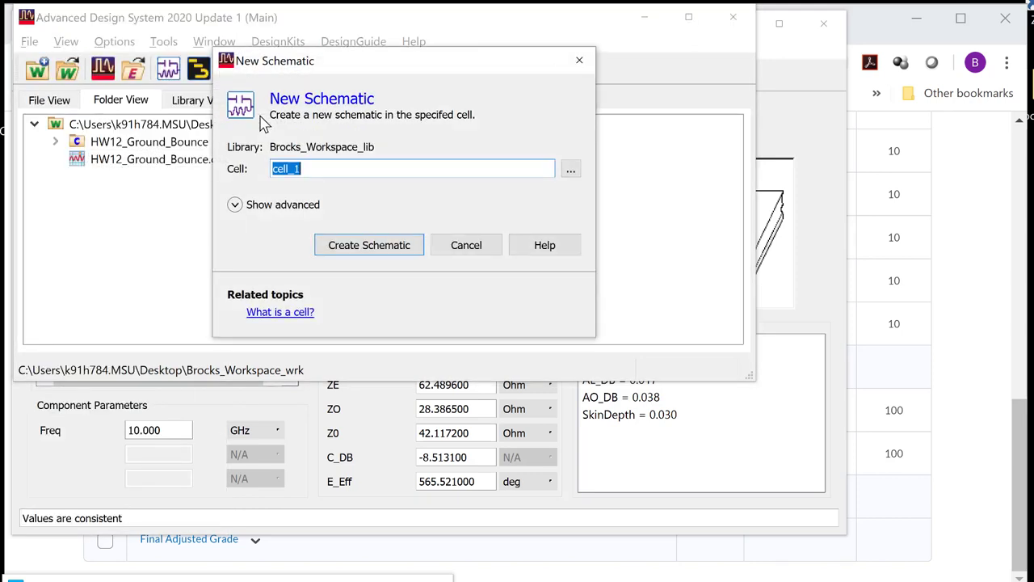
pyautogui.write('HW')
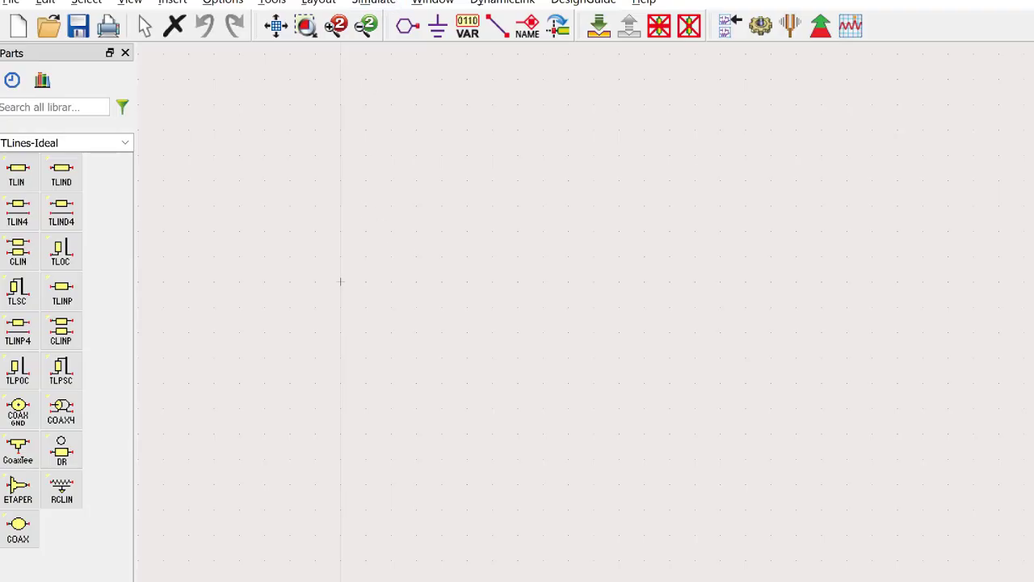
pyautogui.moveTo(404, 21); pyautogui.dragTo(266, 23)
pyautogui.moveTo(940, 515); pyautogui.dragTo(1023, 517)
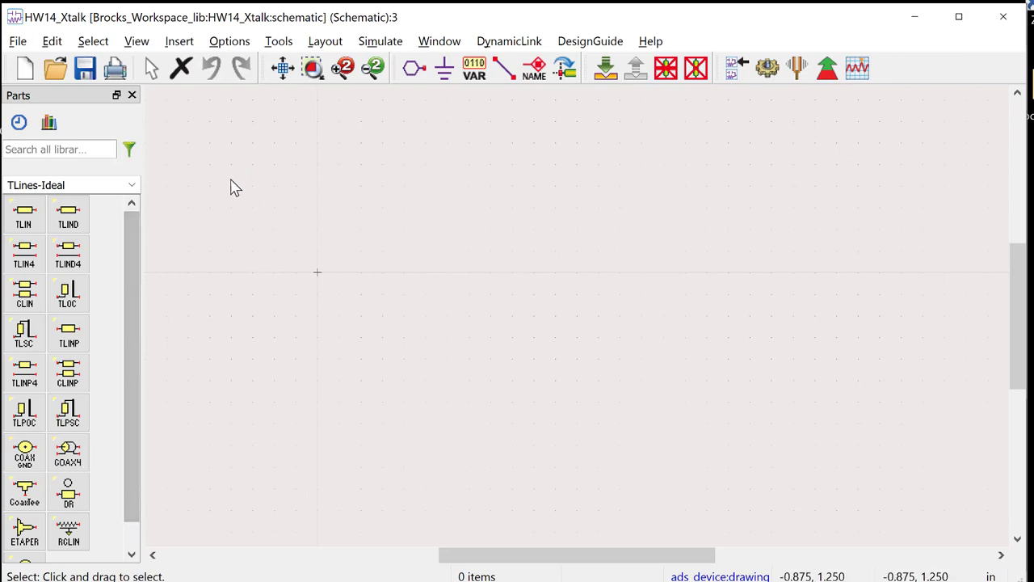
# Step: Place a CLIN coupled line TL1 from the TLines-Ideal palette onto the schematic
pyautogui.click(25, 293)
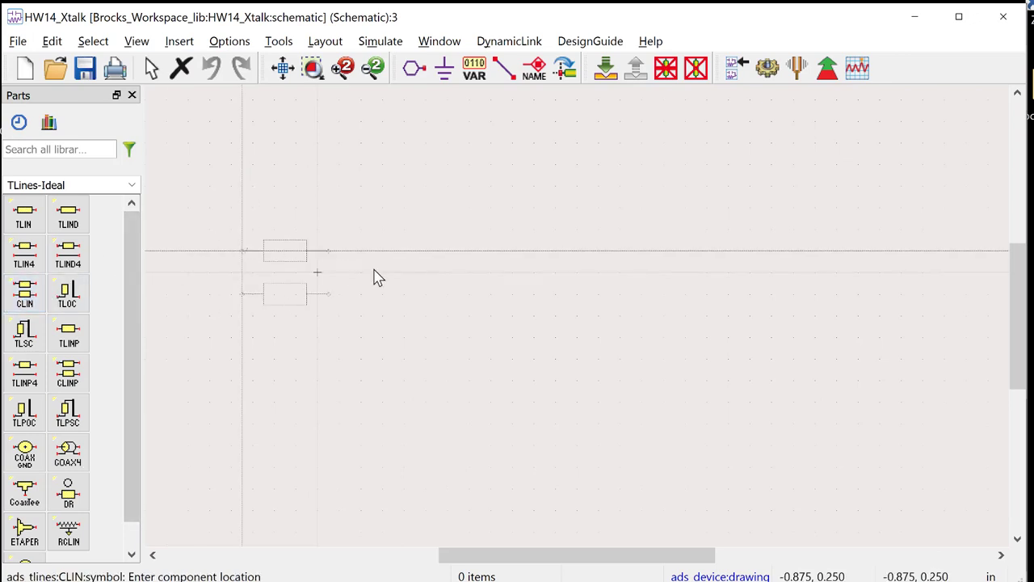
pyautogui.click(490, 305)
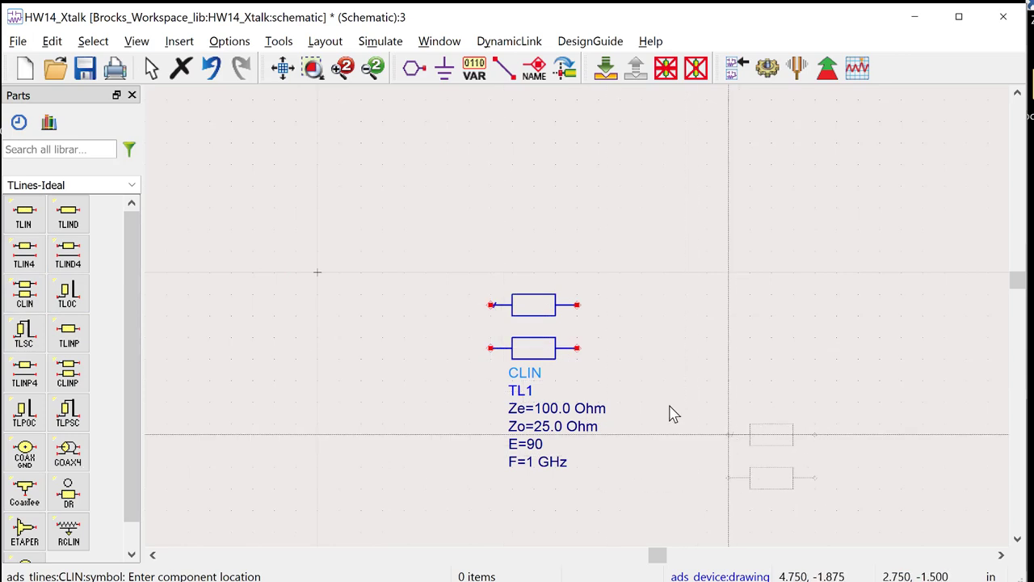
pyautogui.press('Escape')
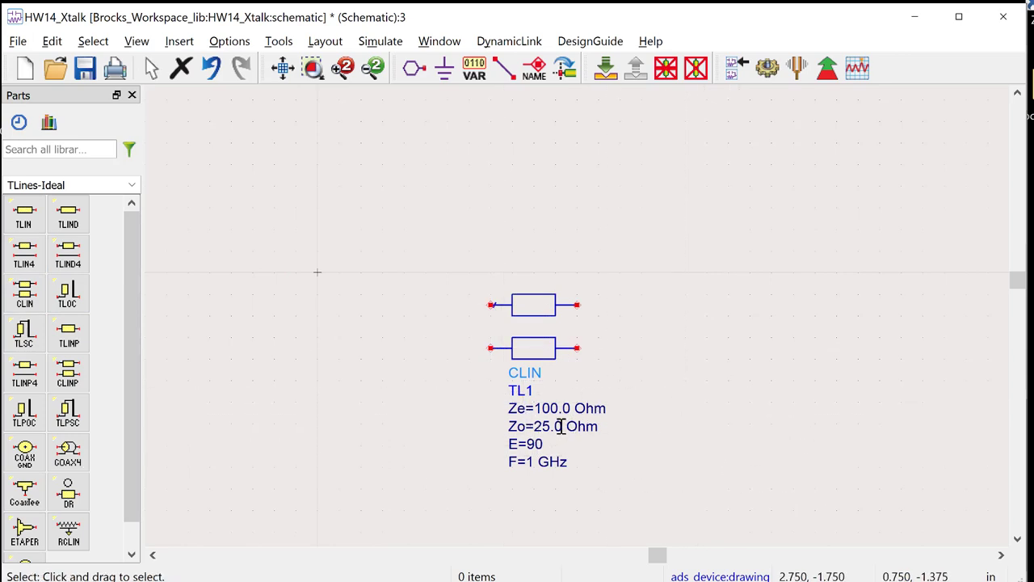
# Step: Switch between the schematic and LineCalc to read the computed impedances
pyautogui.hotkey('alt', 'Tab')
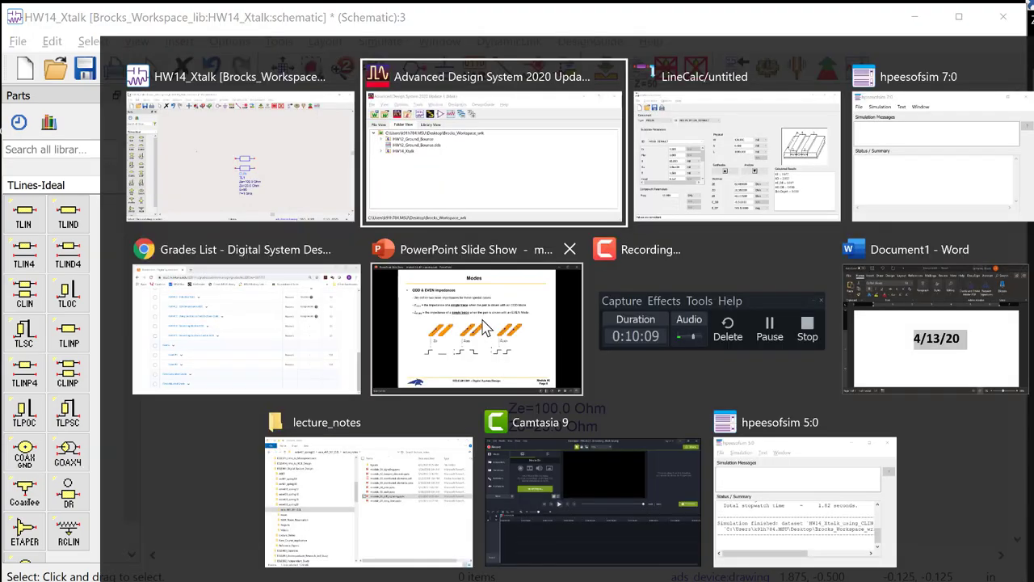
pyautogui.hotkey('alt', 'Tab')
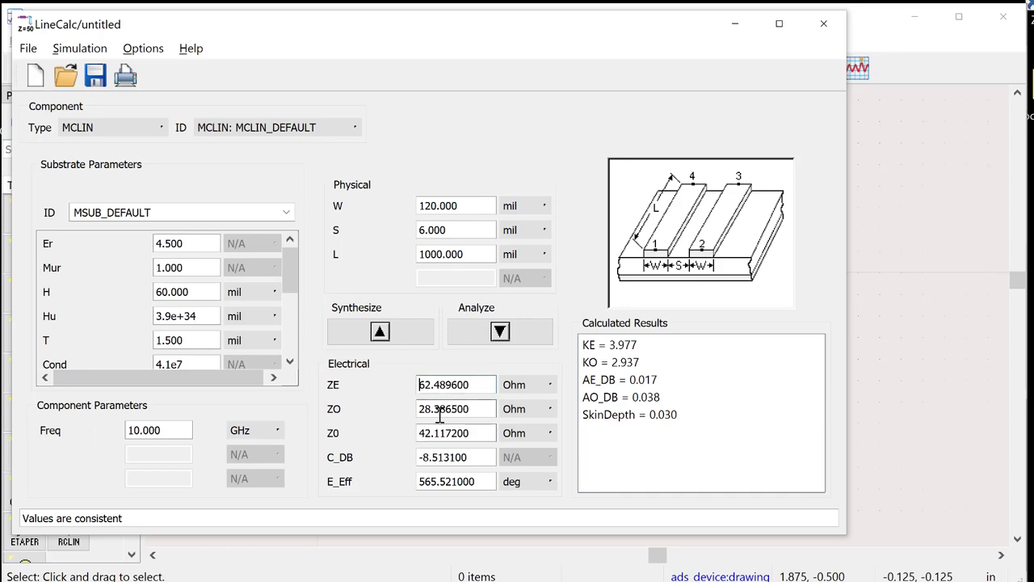
pyautogui.hotkey('alt', 'Tab')
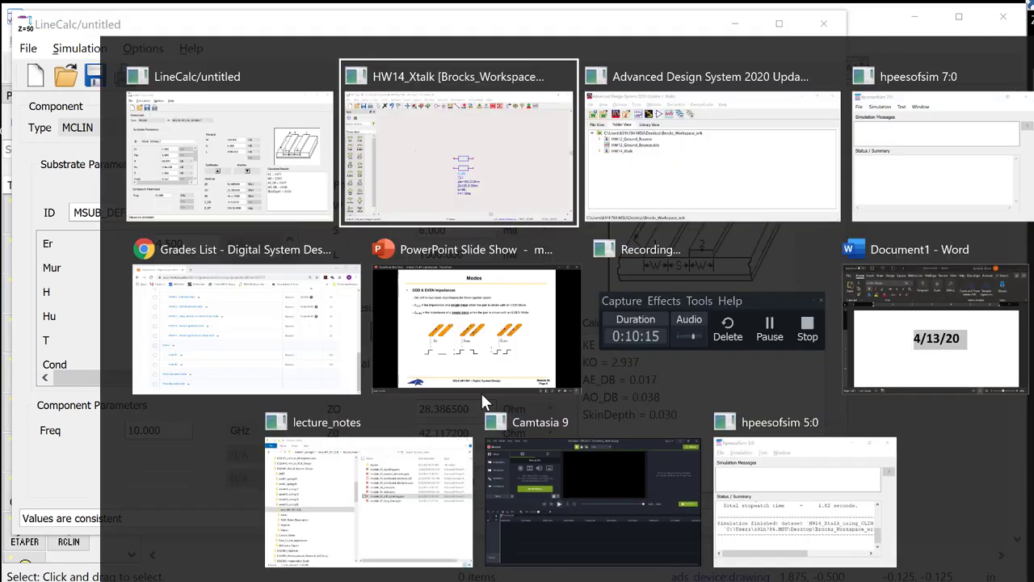
pyautogui.hotkey('alt', 'Tab')
# Step: Set TL1's Ze to 62.5 Ohm and Zo to 28.4 Ohm, checking LineCalc
pyautogui.hotkey('alt', 'Tab')
pyautogui.doubleClick(556, 409)
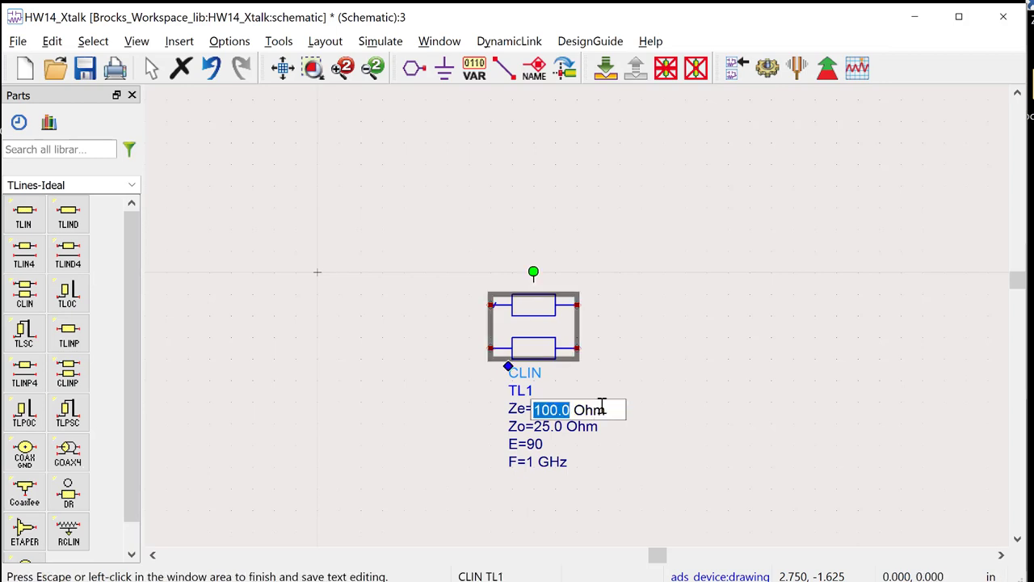
pyautogui.write('62.5')
pyautogui.hotkey('alt', 'Tab')
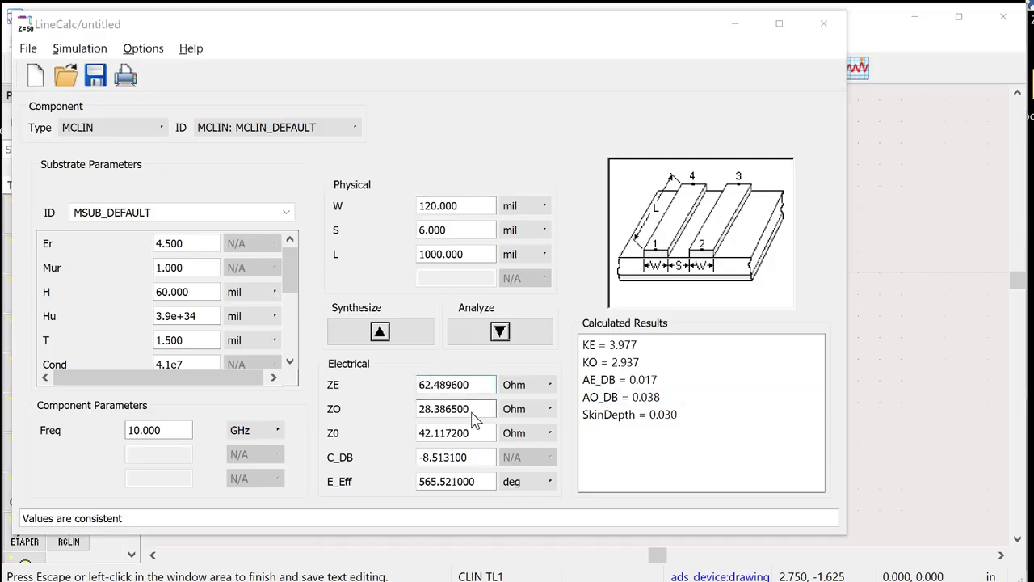
pyautogui.hotkey('alt', 'Tab')
pyautogui.click(557, 423)
pyautogui.click(549, 426)
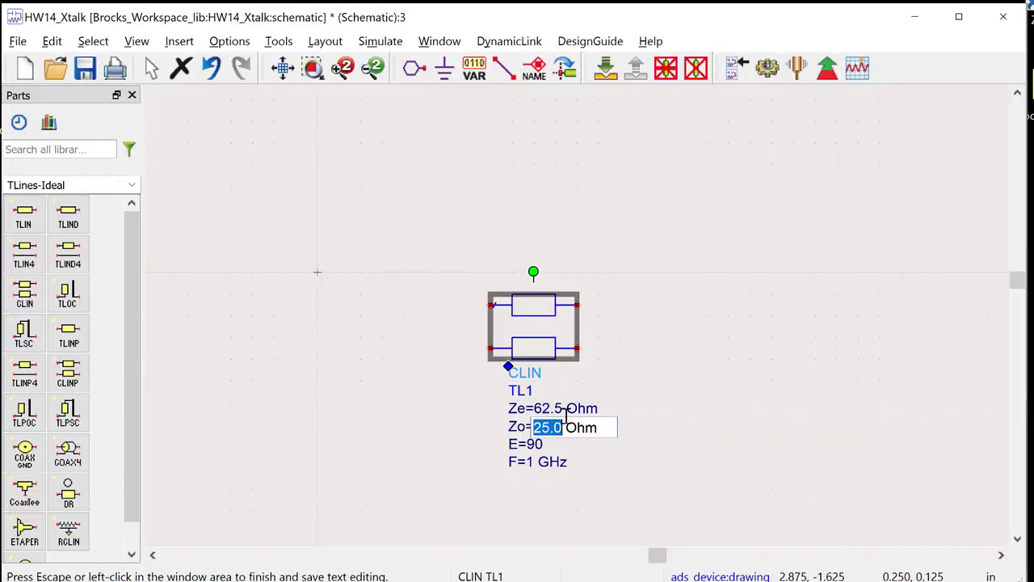
pyautogui.write('28.4')
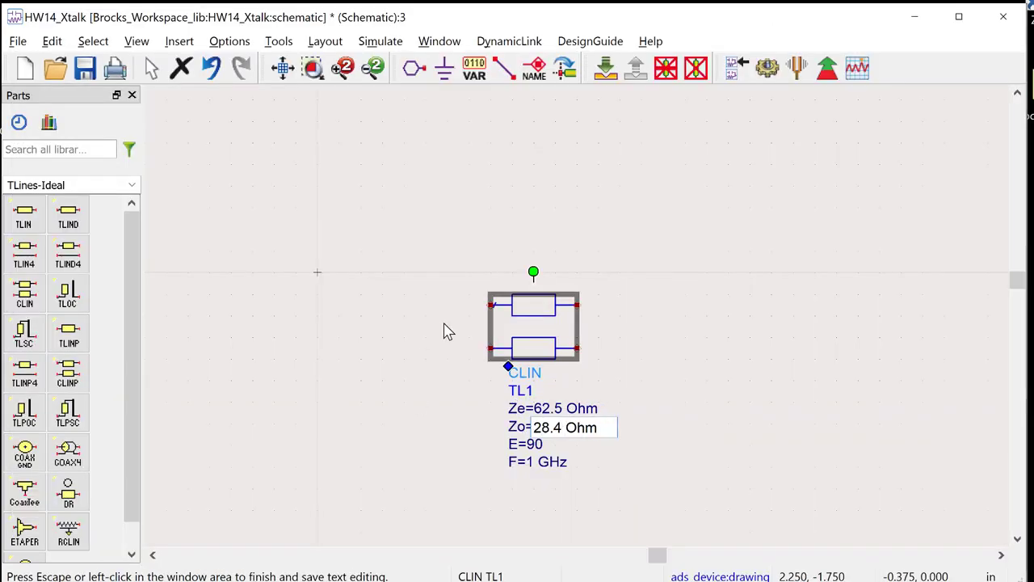
pyautogui.click(803, 399)
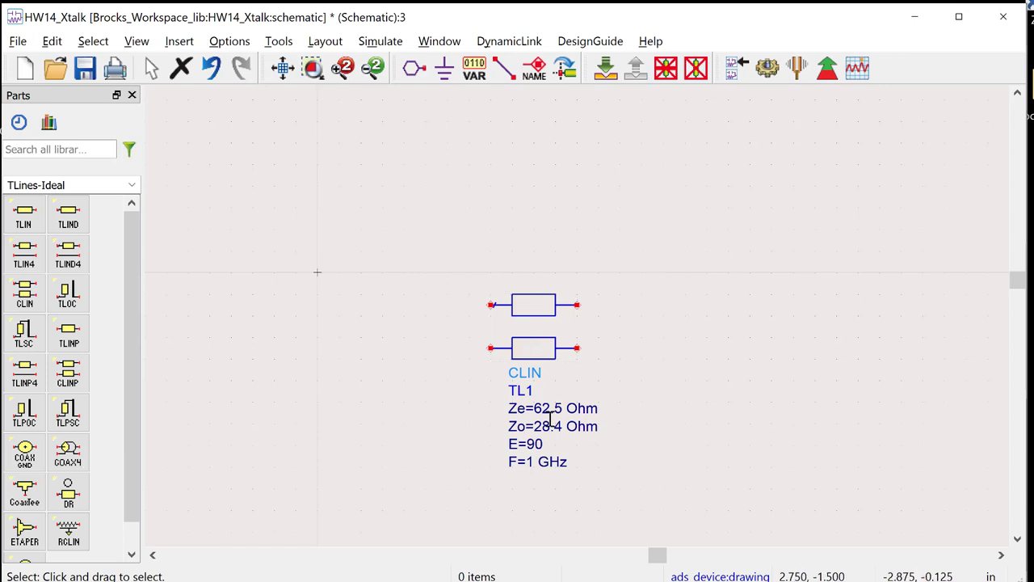
# Step: Set TL1's electrical length E to 360 and frequency F to 1(1 ns)
pyautogui.click(534, 446)
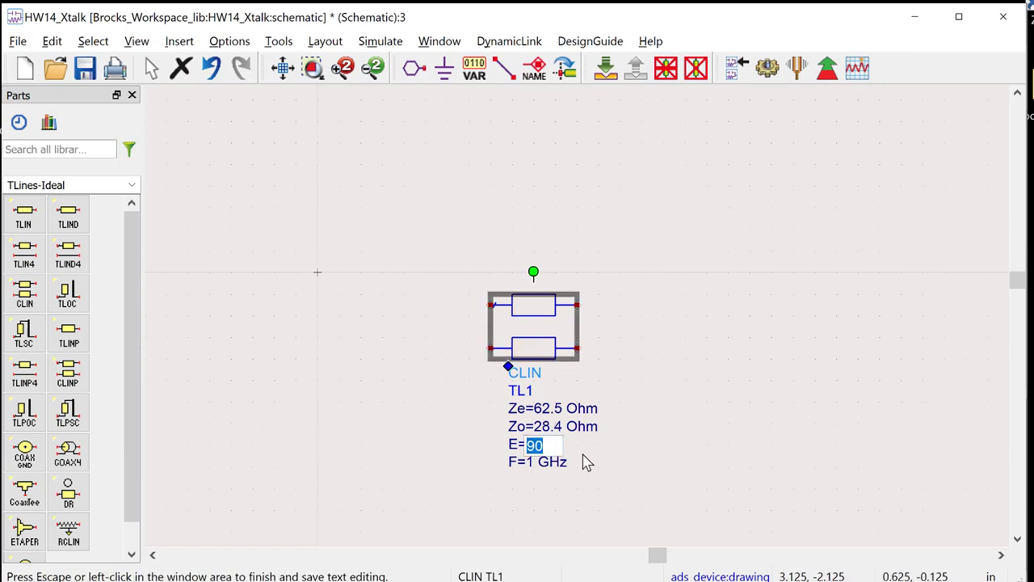
pyautogui.click(831, 416)
pyautogui.doubleClick(563, 465)
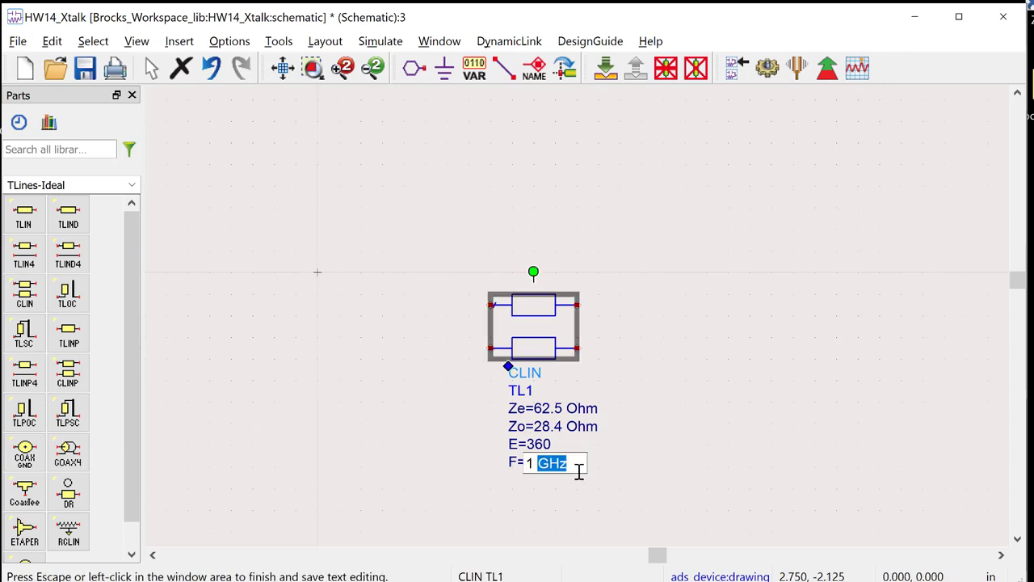
pyautogui.press('BackSpace')
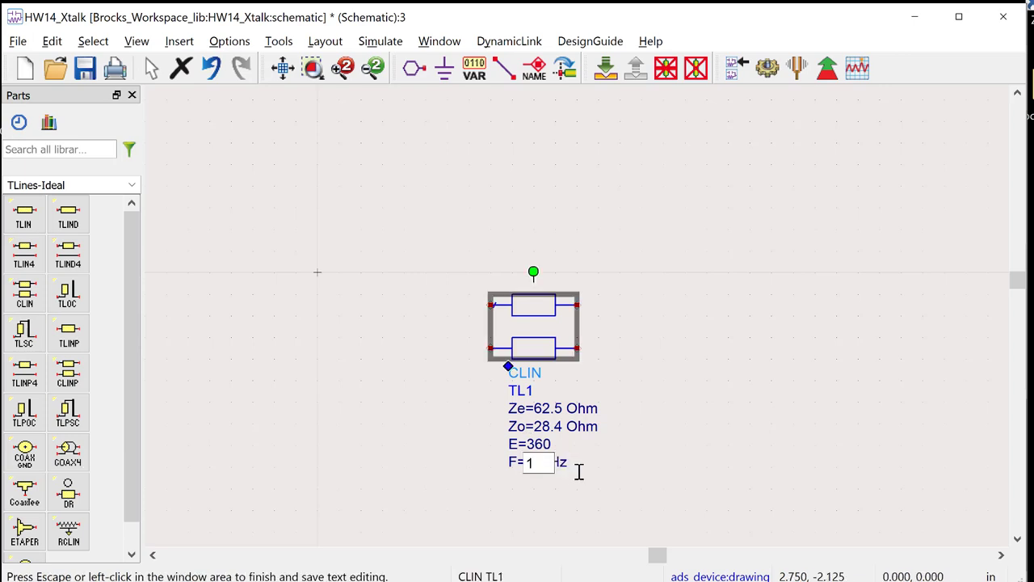
pyautogui.write('(1n')
pyautogui.press('BackSpace')
pyautogui.press('BackSpace')
pyautogui.click(808, 356)
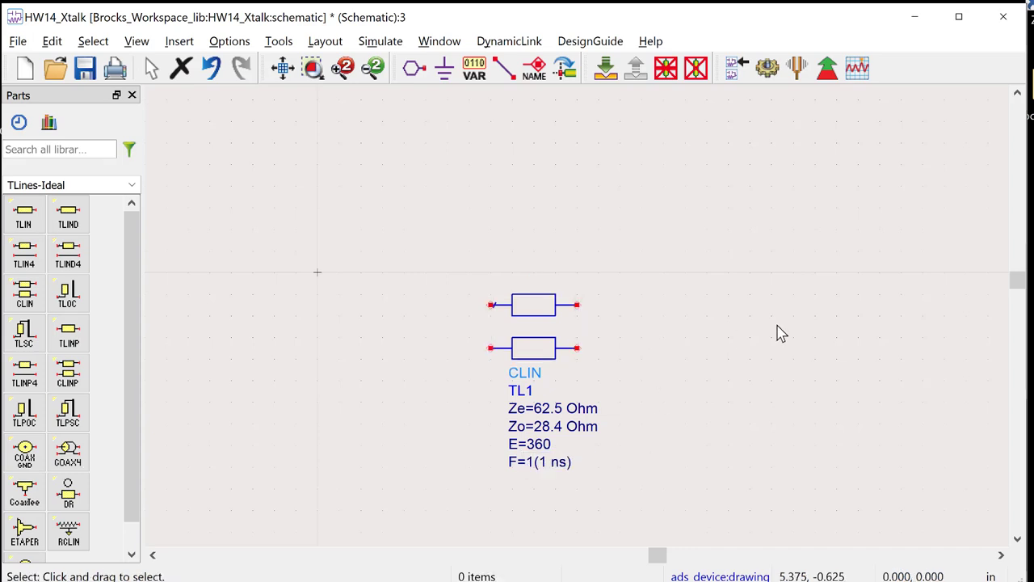
pyautogui.moveTo(527, 347); pyautogui.dragTo(559, 348)
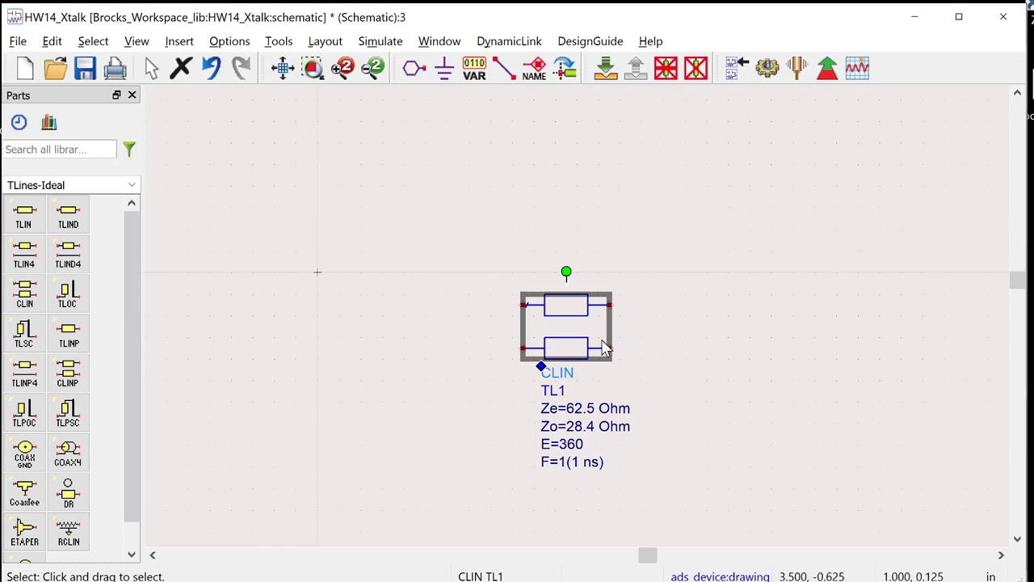
pyautogui.click(835, 301)
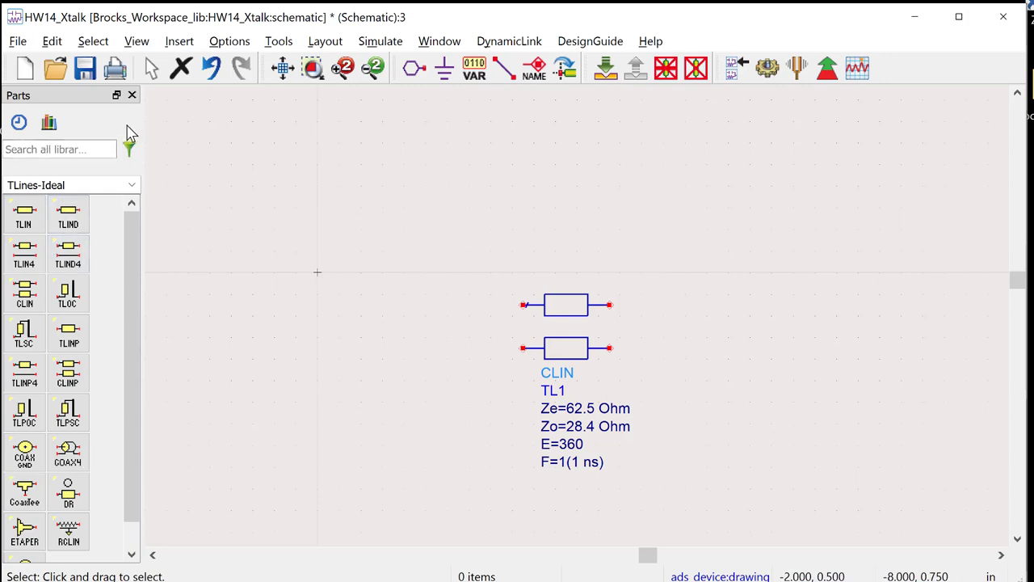
pyautogui.hotkey('alt', 'Tab')
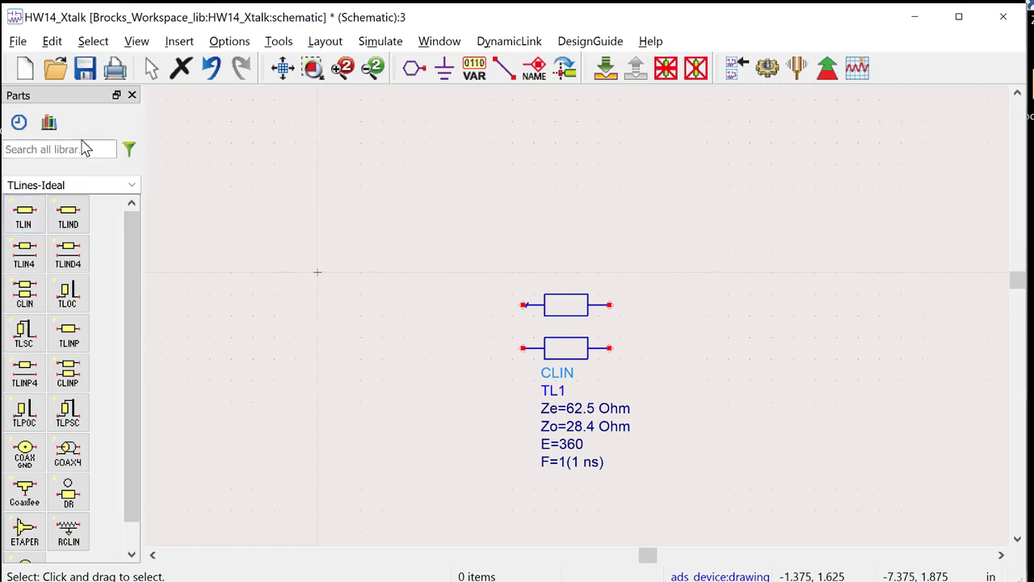
# Step: From the Sources-Time Domain palette, place an exponential current source, then delete it
pyautogui.click(130, 185)
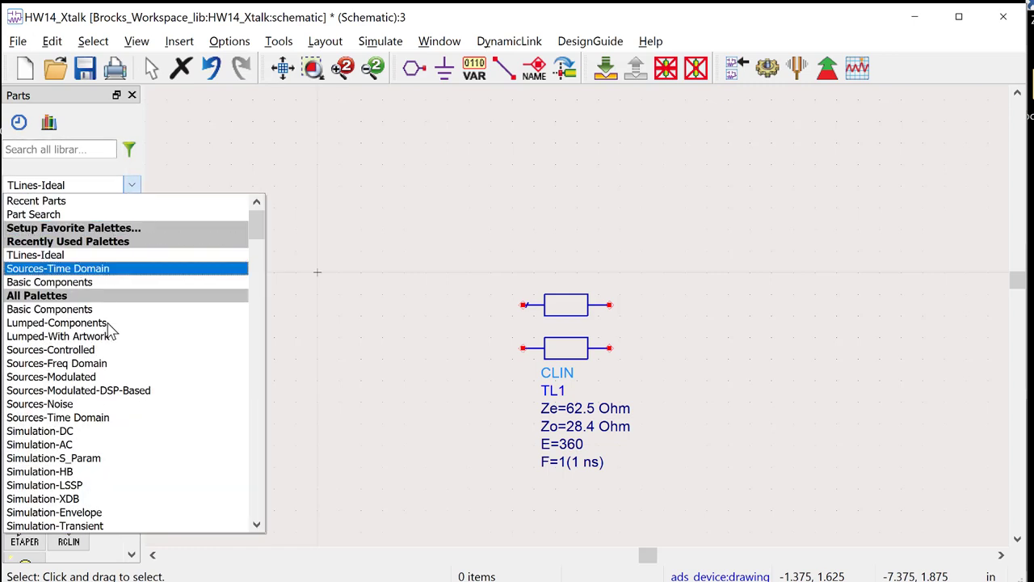
pyautogui.click(42, 270)
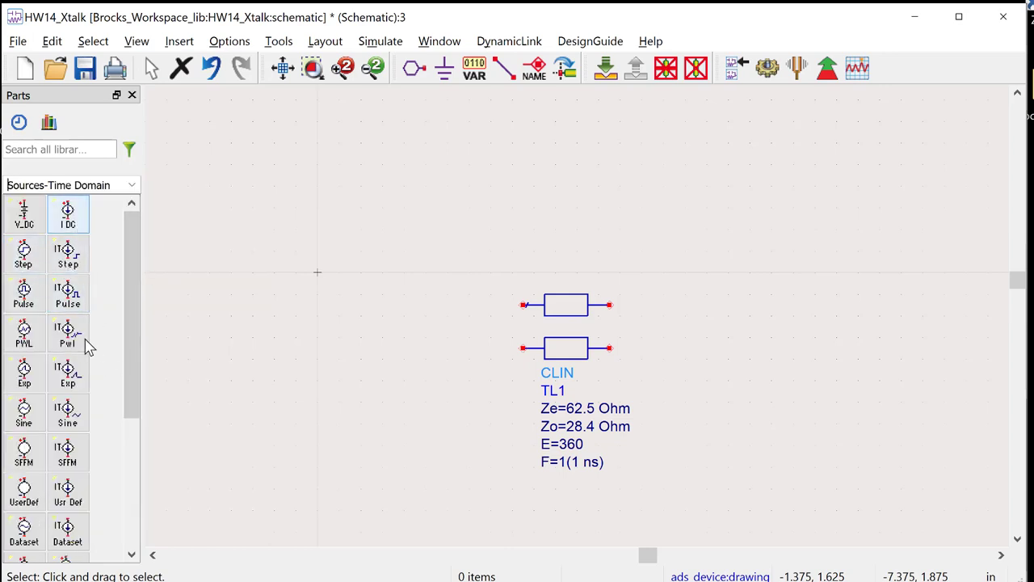
pyautogui.click(73, 371)
pyautogui.click(261, 251)
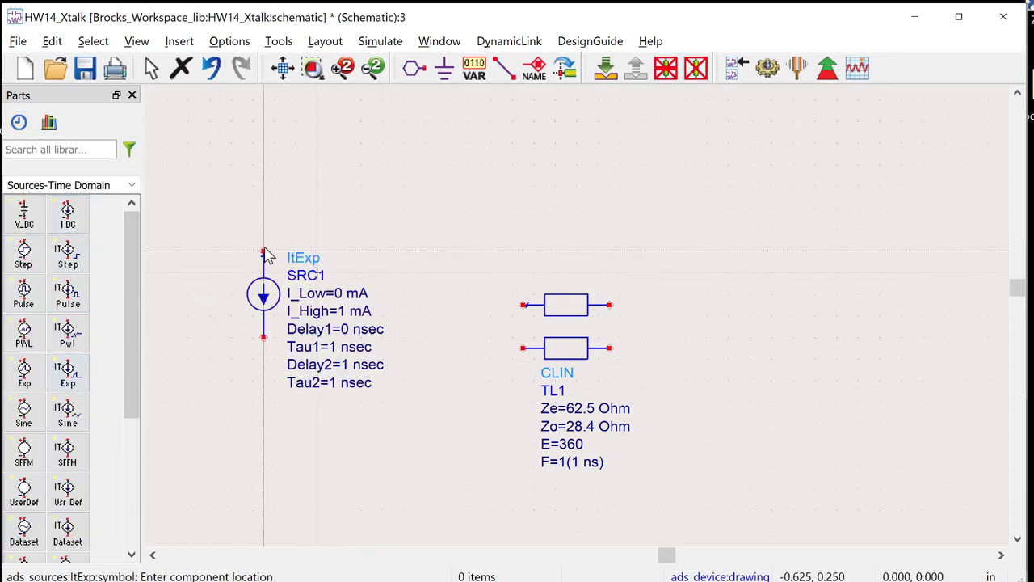
pyautogui.press('Escape')
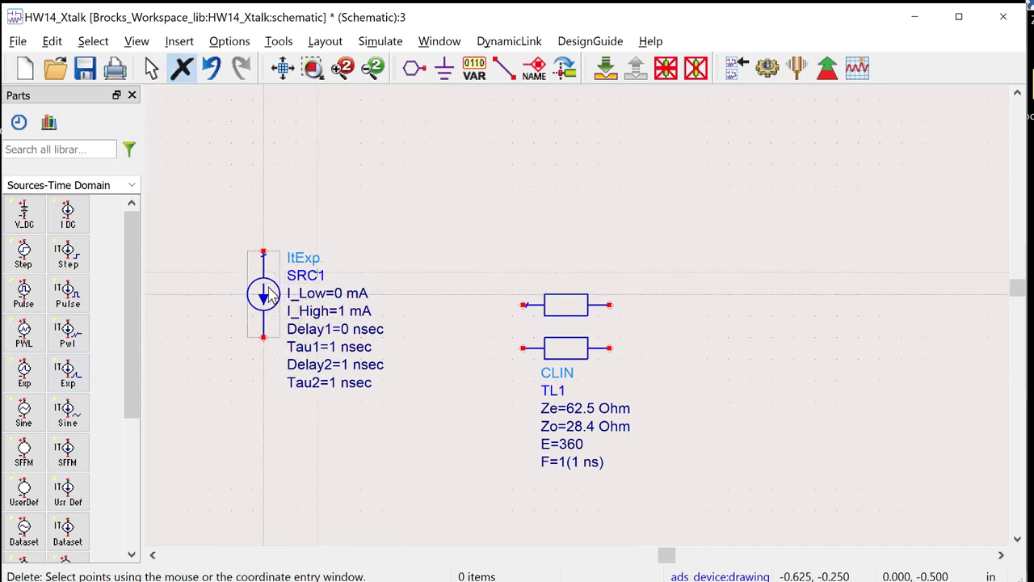
pyautogui.click(263, 295)
pyautogui.press('Delete')
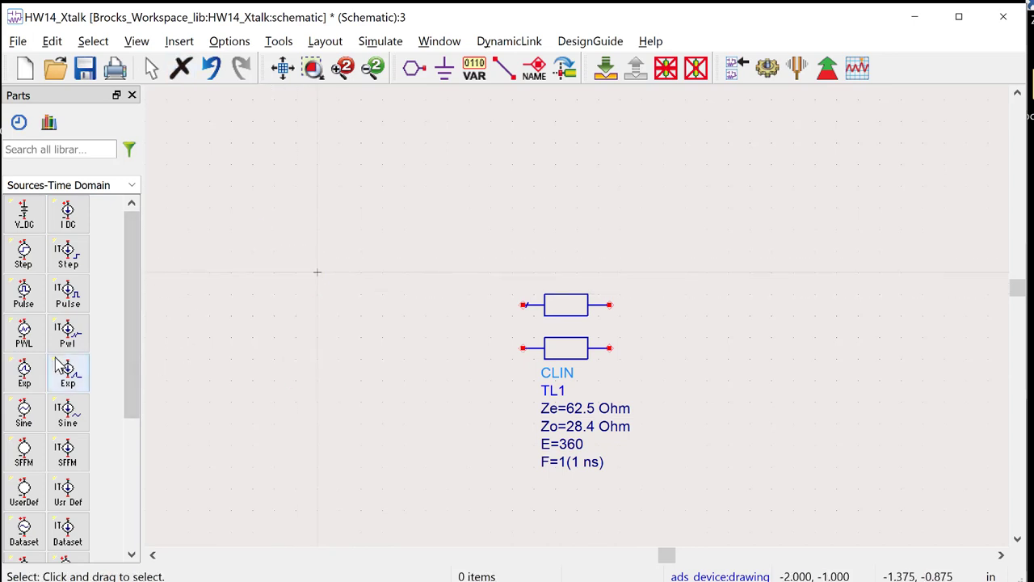
# Step: Place the VtExp exponential voltage source SRC1 left of the coupled lines
pyautogui.click(24, 376)
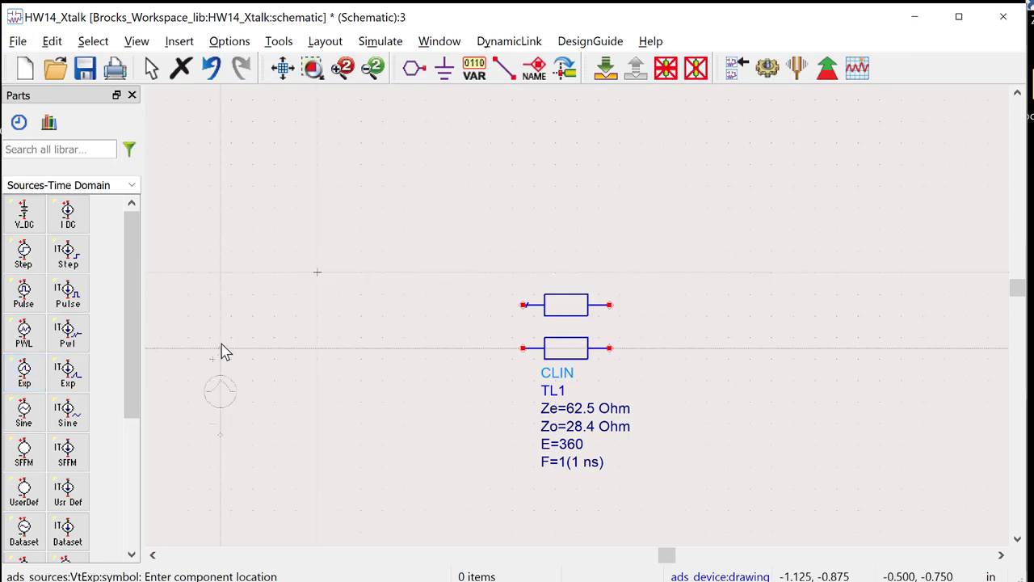
pyautogui.click(285, 294)
pyautogui.press('Escape')
pyautogui.click(295, 347)
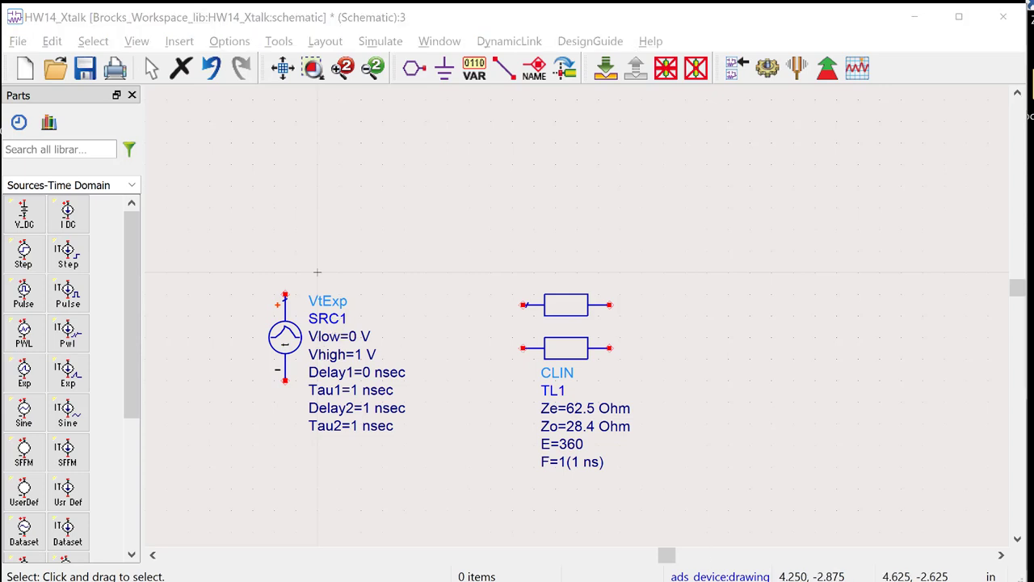
pyautogui.click(353, 338)
# Step: Set SRC1's Vhigh to 2 V and Delay1 to 1 nsec
pyautogui.click(363, 358)
pyautogui.click(361, 355)
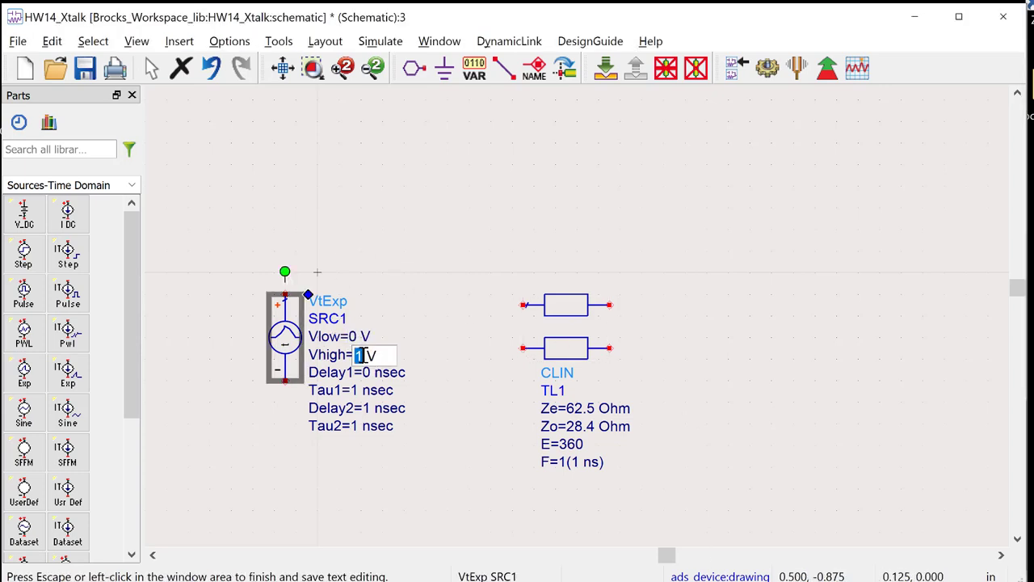
pyautogui.click(380, 242)
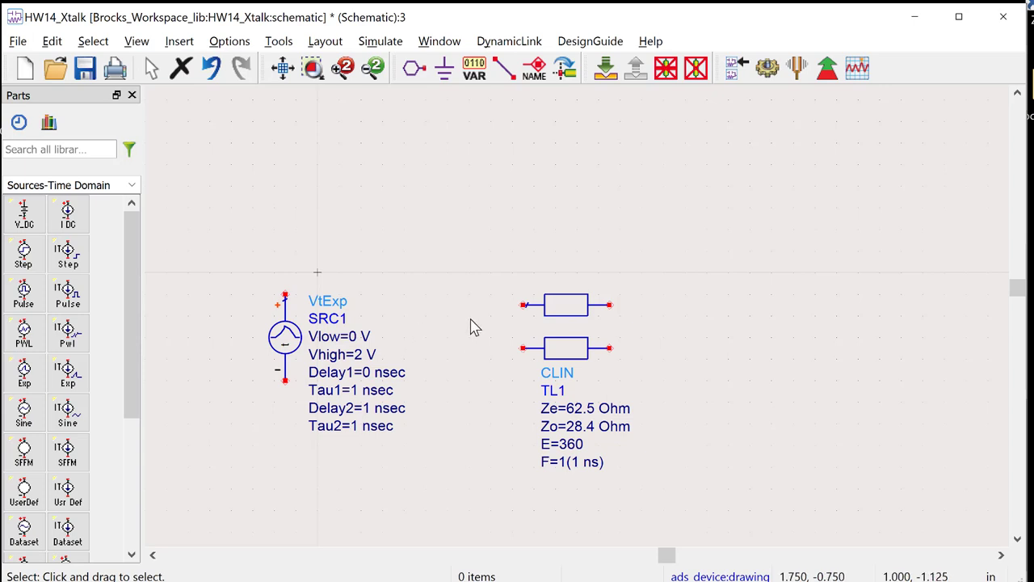
pyautogui.doubleClick(371, 372)
pyautogui.write('1')
pyautogui.click(357, 244)
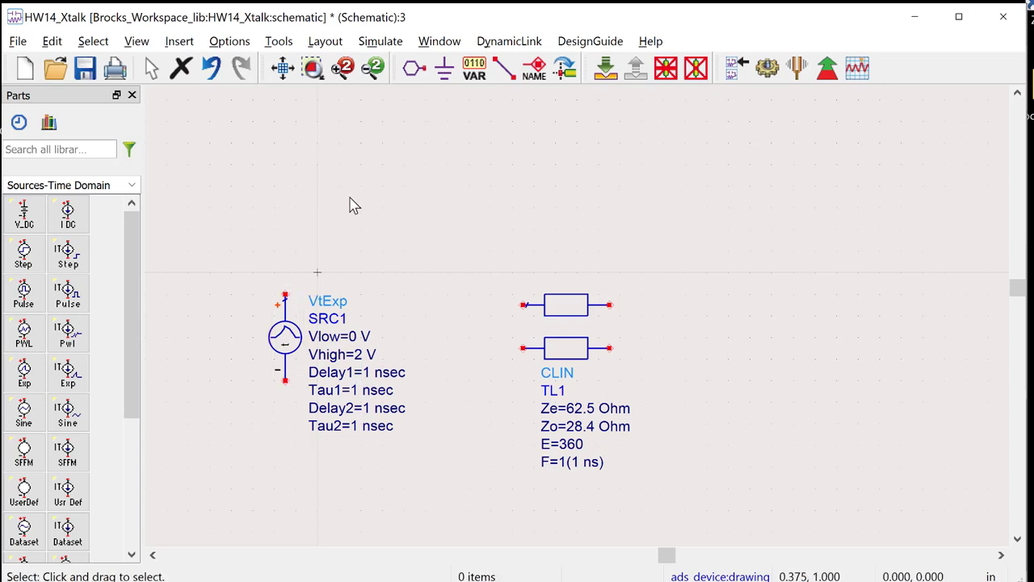
# Step: Set SRC1's Tau1 to (100 p)/2.2 and Delay2 to 100 nsec
pyautogui.moveTo(354, 389); pyautogui.dragTo(397, 396)
pyautogui.doubleClick(393, 391)
pyautogui.press('BackSpace')
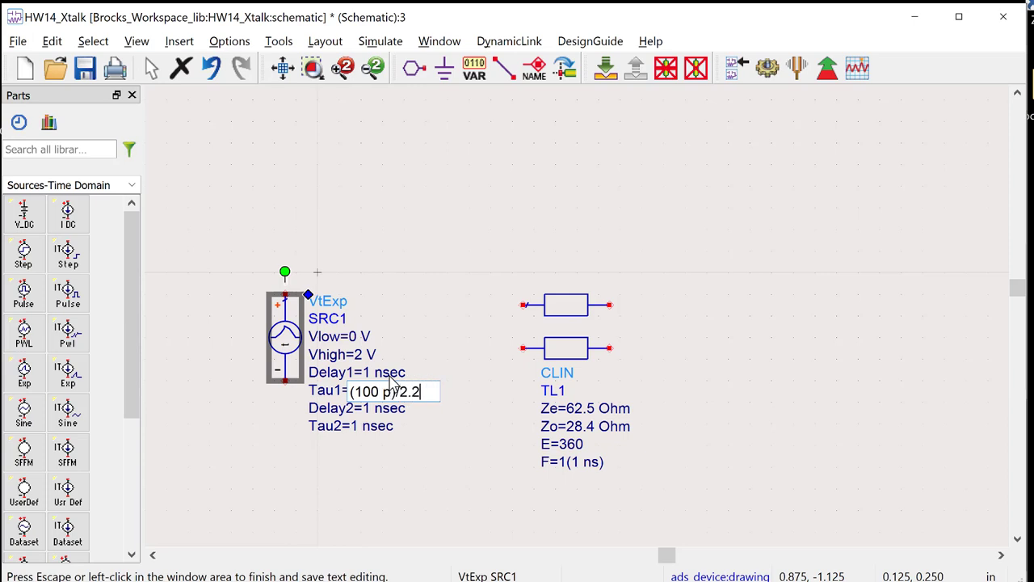
pyautogui.click(497, 211)
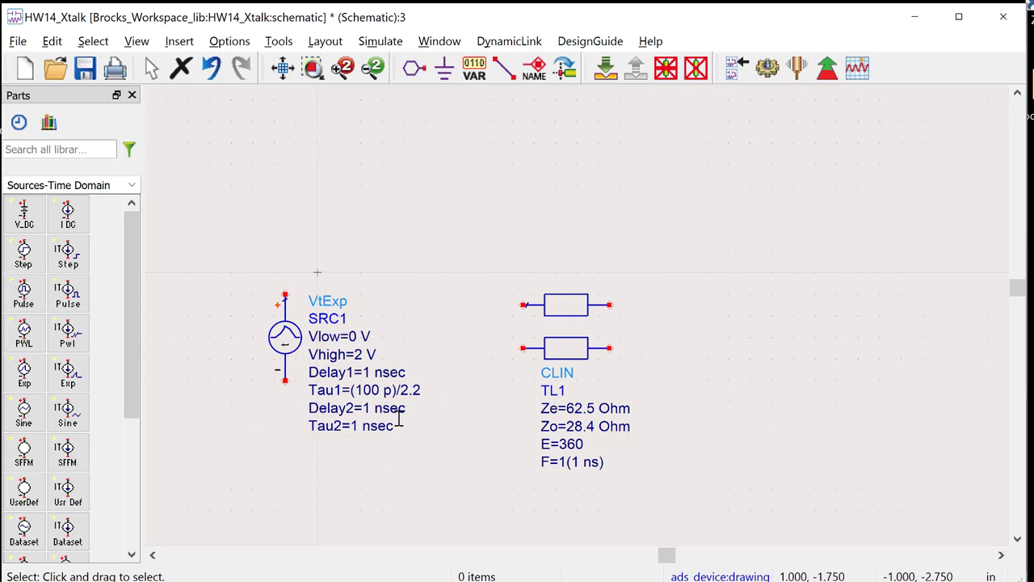
pyautogui.click(368, 406)
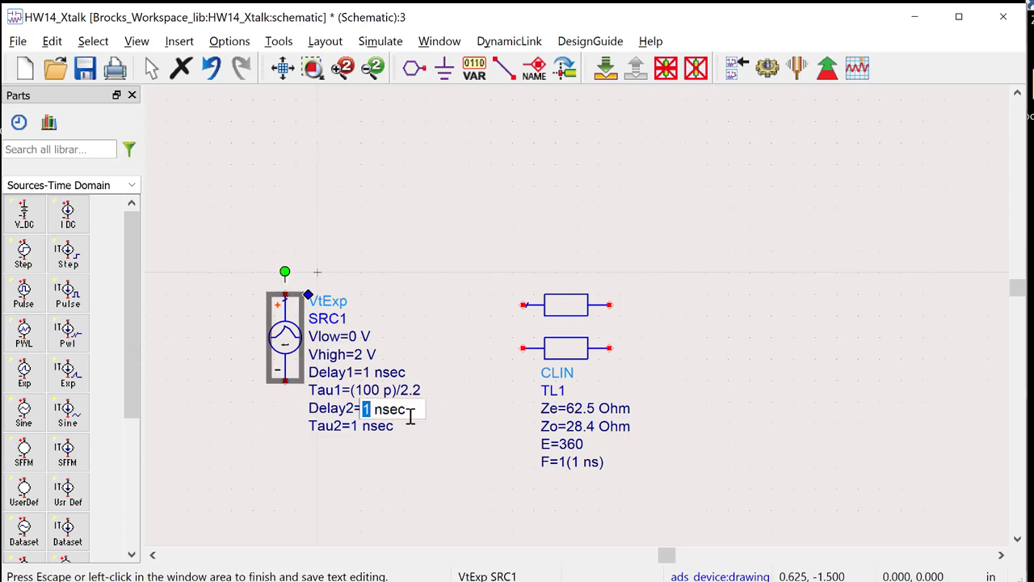
pyautogui.write('100')
pyautogui.click(422, 271)
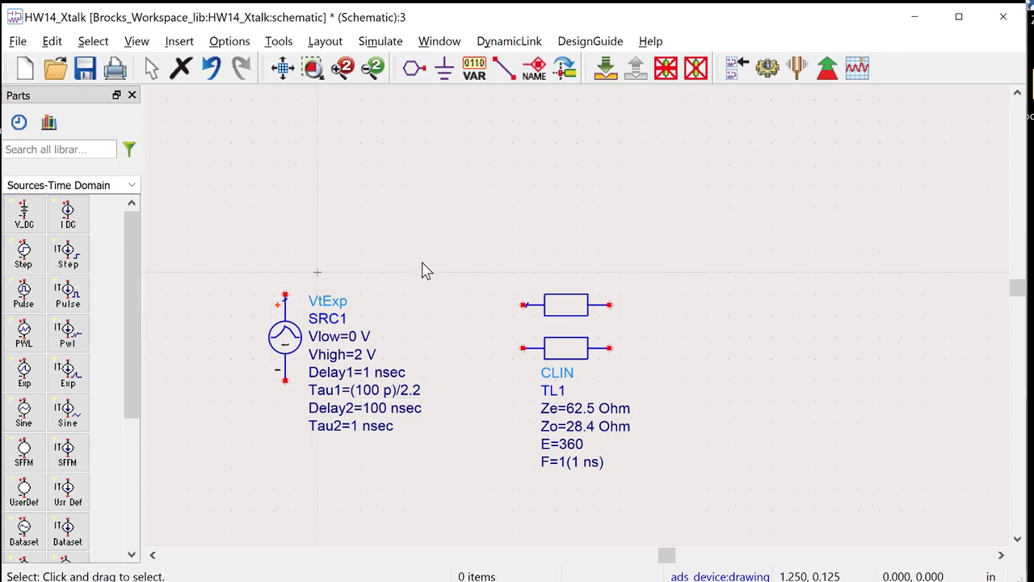
# Step: Rotate SRC1 horizontal and move it up beside the coupled lines
pyautogui.click(284, 344)
pyautogui.hotkey('ctrl', 'r')
pyautogui.moveTo(254, 279); pyautogui.dragTo(297, 214)
pyautogui.click(814, 293)
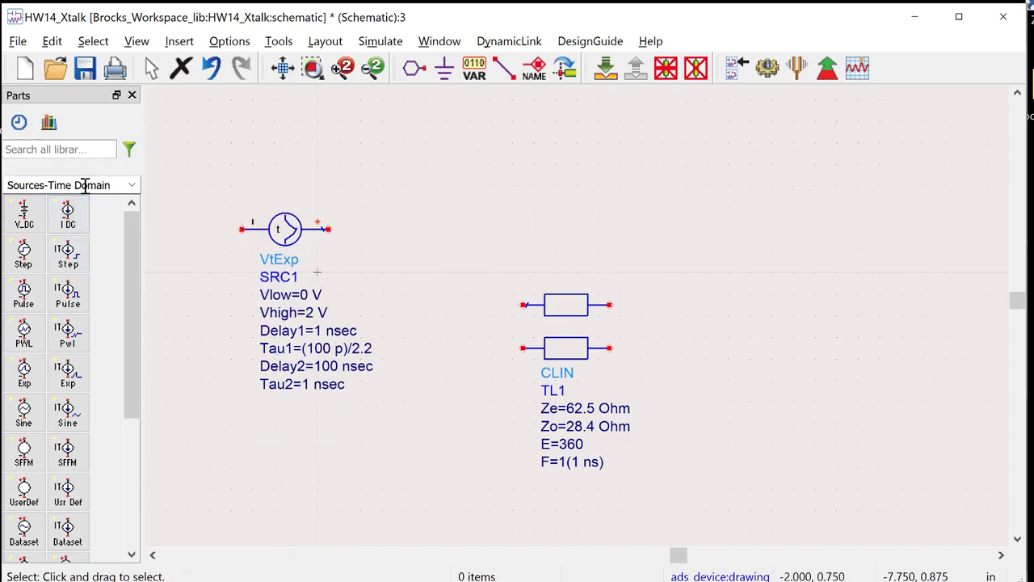
# Step: Place a 50 Ohm resistor R1 right of the source and shift the CLIN block right
pyautogui.click(131, 185)
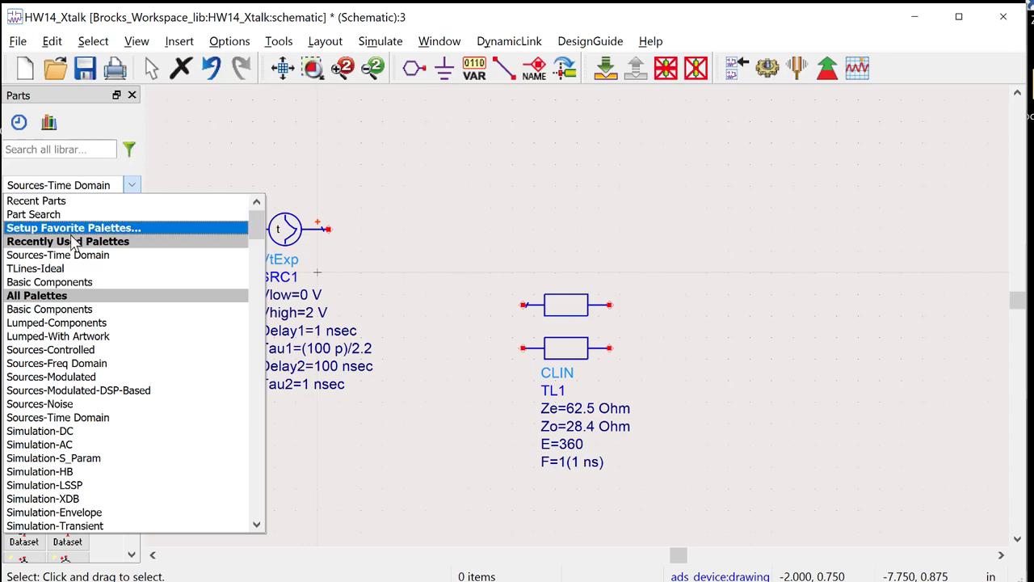
pyautogui.click(68, 282)
pyautogui.click(25, 214)
pyautogui.click(425, 230)
pyautogui.press('Escape')
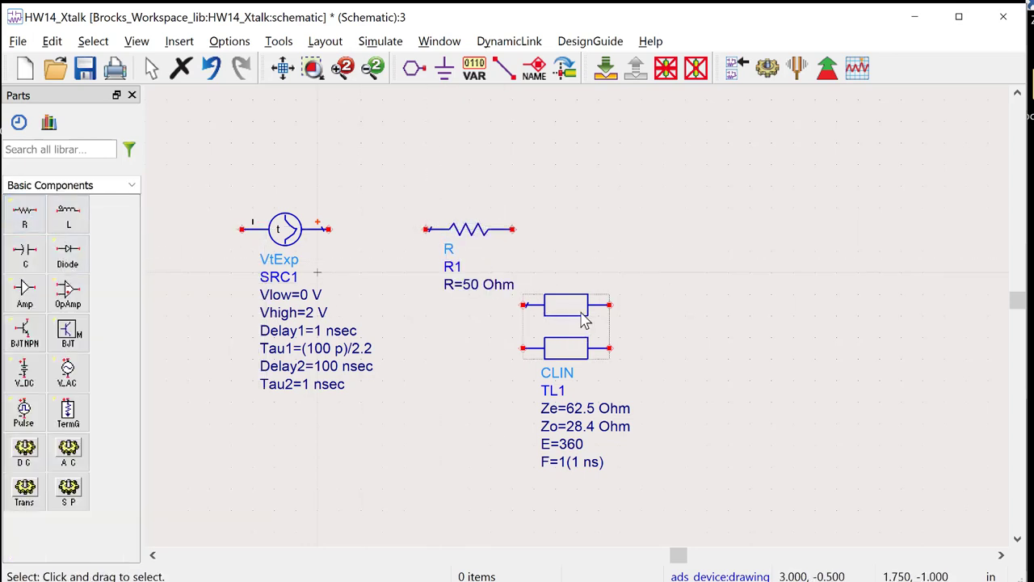
pyautogui.moveTo(582, 314); pyautogui.dragTo(722, 315)
pyautogui.click(374, 192)
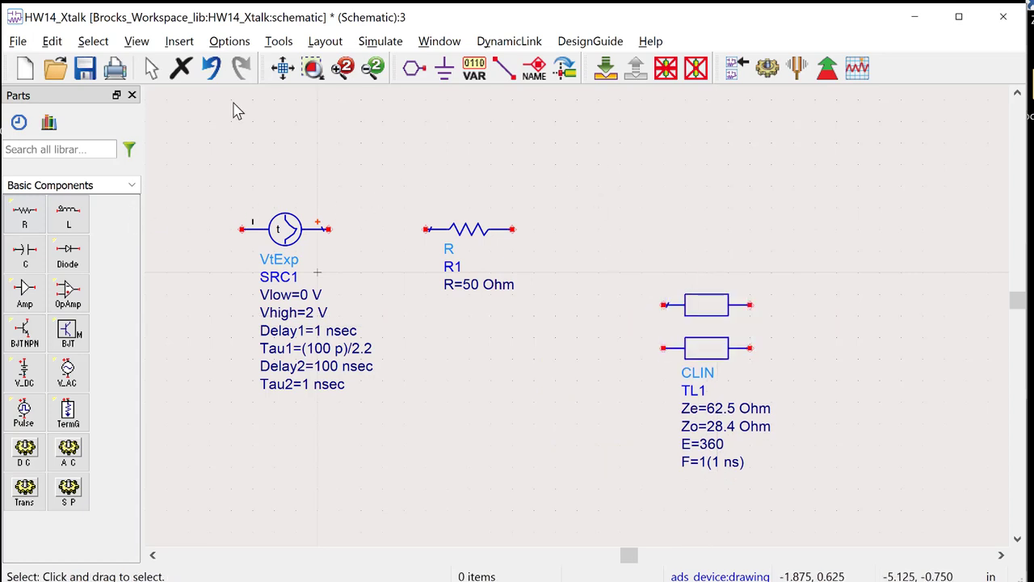
# Step: Wire SRC1 to R1, and R1 to the upper line's left end
pyautogui.click(504, 68)
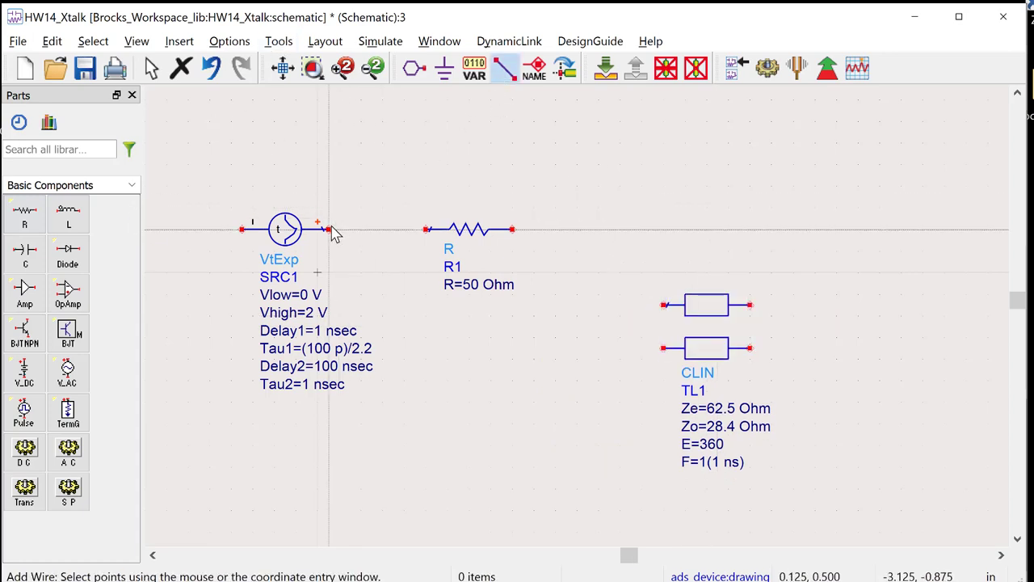
pyautogui.click(328, 231)
pyautogui.click(425, 231)
pyautogui.click(512, 230)
pyautogui.click(663, 305)
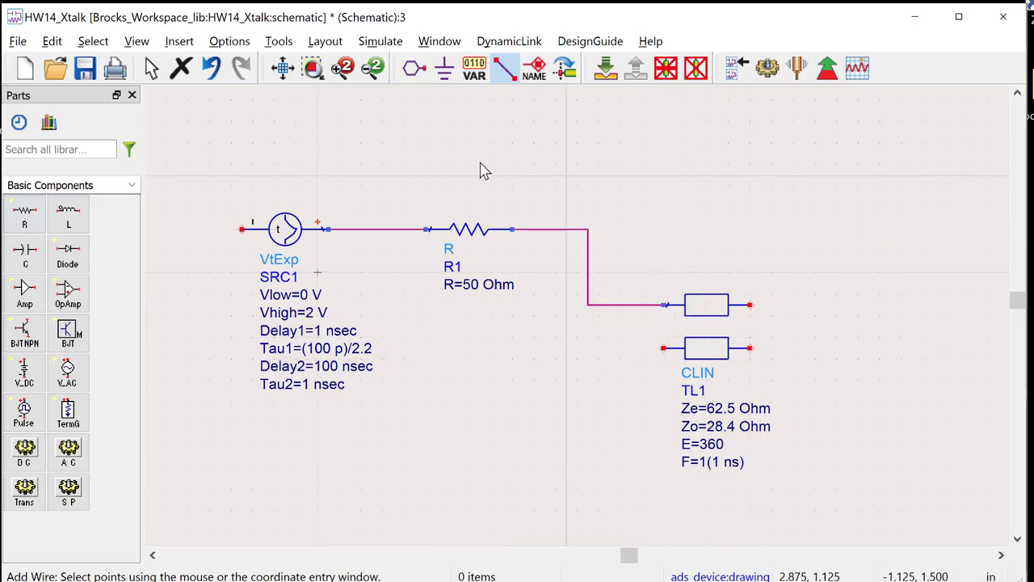
pyautogui.press('Escape')
# Step: Copy R1 as R2 right of the coupled lines and wire it to the upper line's far end
pyautogui.click(481, 230)
pyautogui.hotkey('ctrl', 'c')
pyautogui.hotkey('ctrl', 'v')
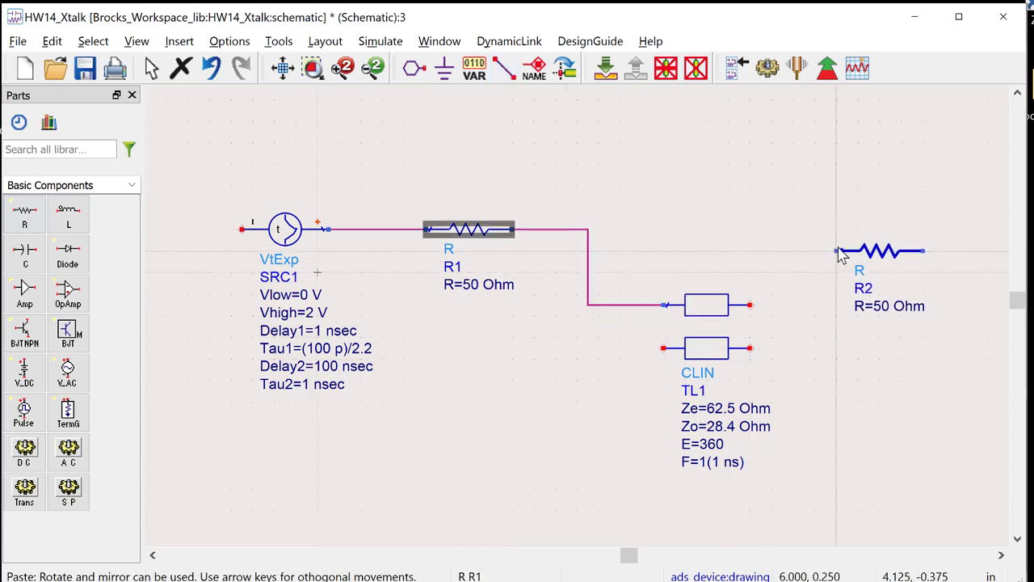
pyautogui.click(856, 240)
pyautogui.hotkey('ctrl', 'w')
pyautogui.click(750, 305)
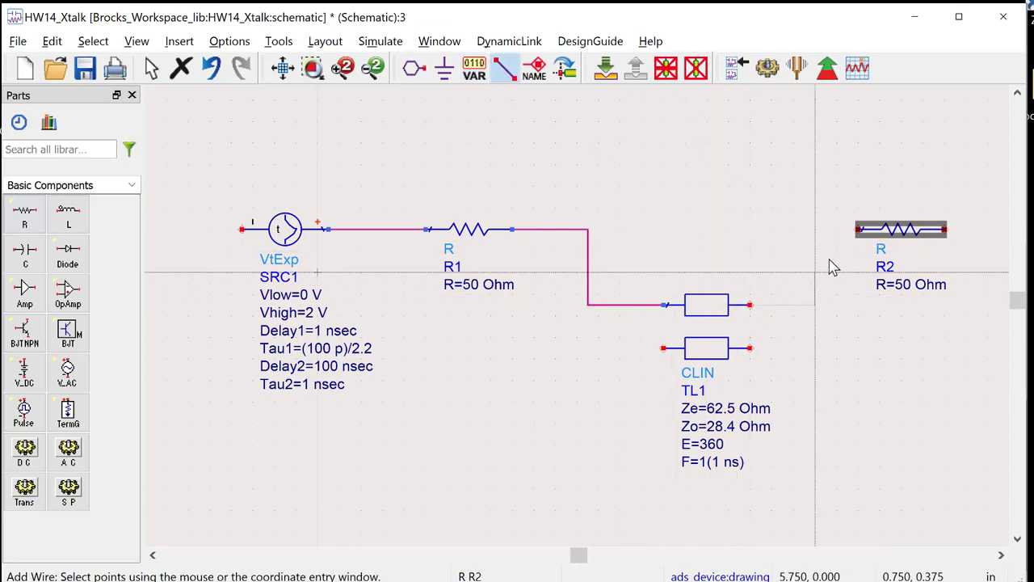
pyautogui.click(859, 229)
pyautogui.press('Escape')
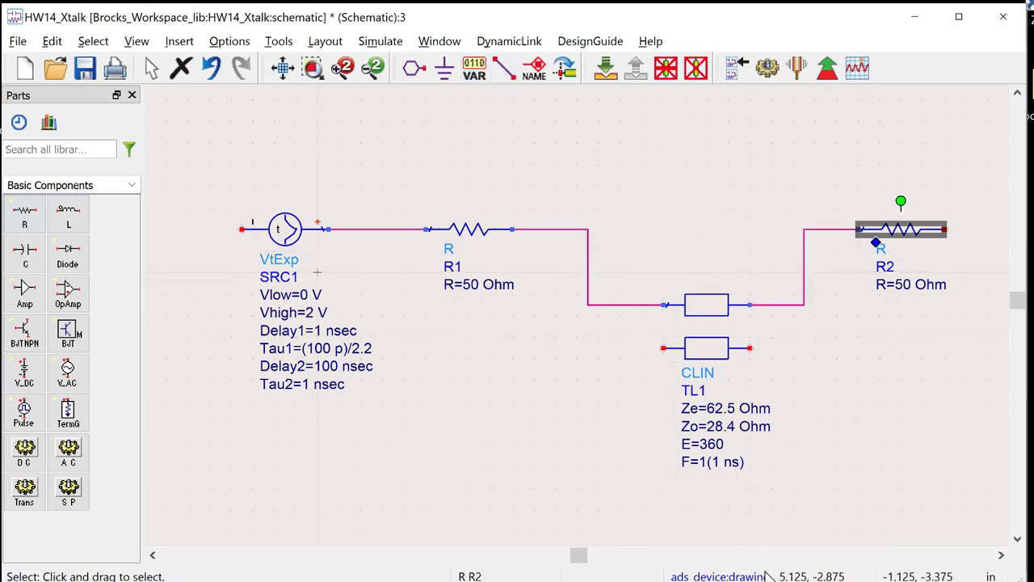
pyautogui.click(1001, 556)
pyautogui.click(1001, 557)
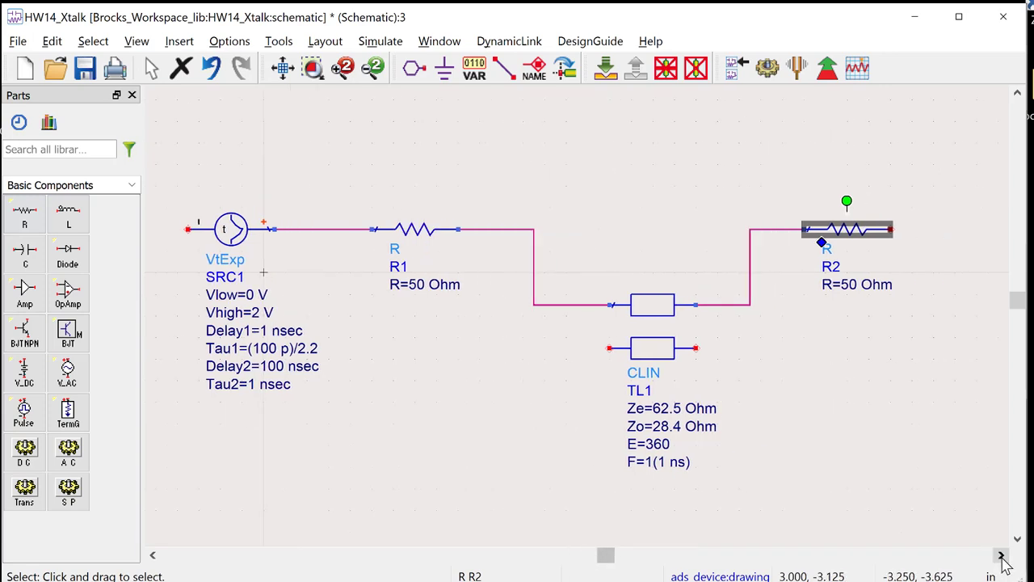
# Step: Place grounds at the source, at R2's right end, and at both lower corners
pyautogui.click(444, 68)
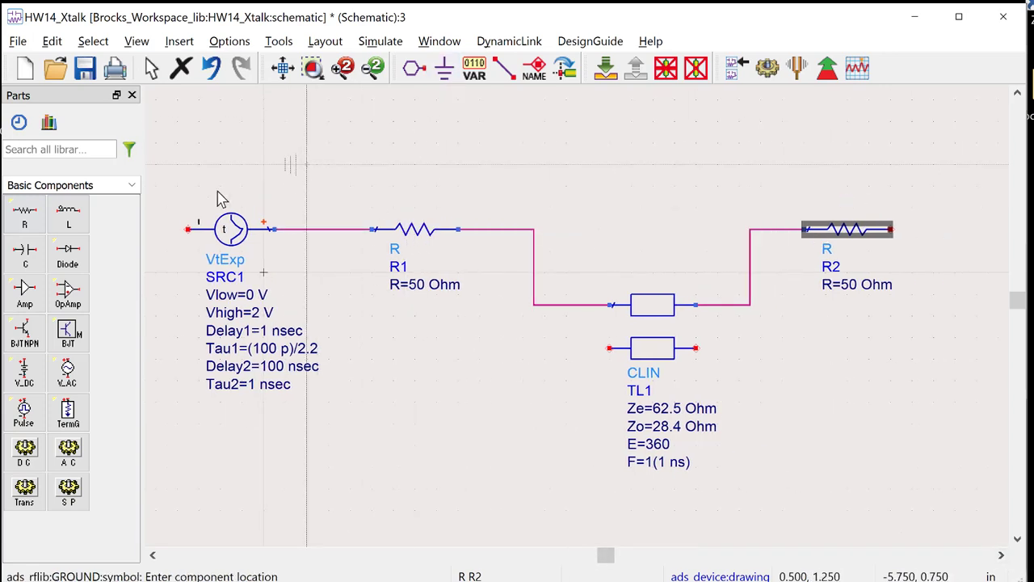
pyautogui.click(189, 230)
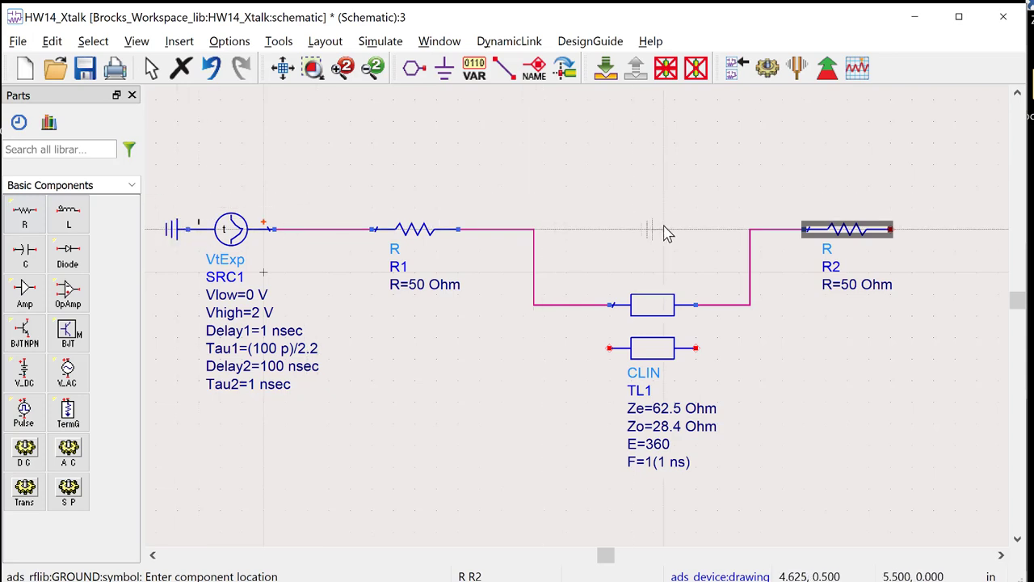
pyautogui.click(896, 232)
pyautogui.click(946, 490)
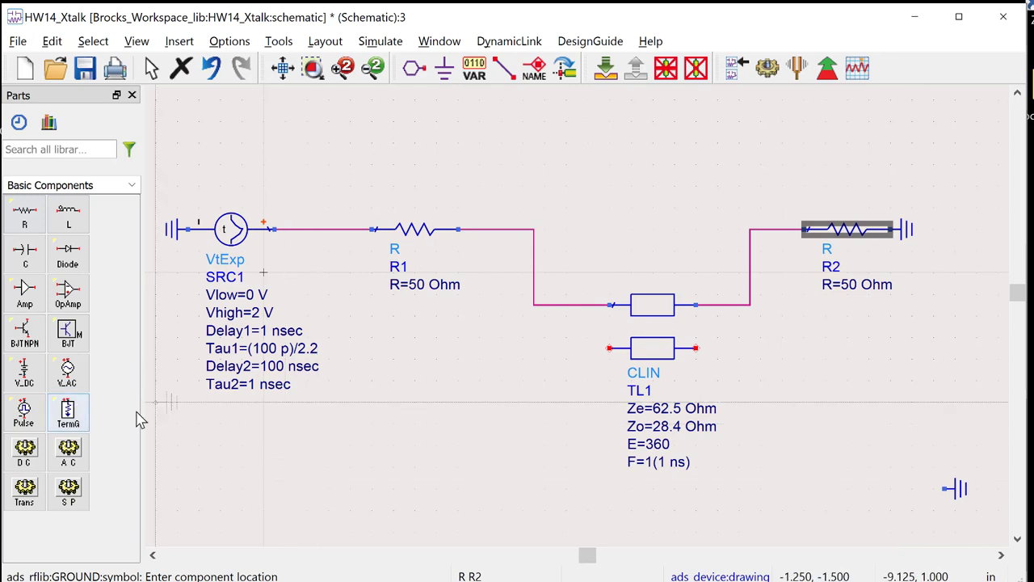
pyautogui.click(187, 477)
pyautogui.press('Escape')
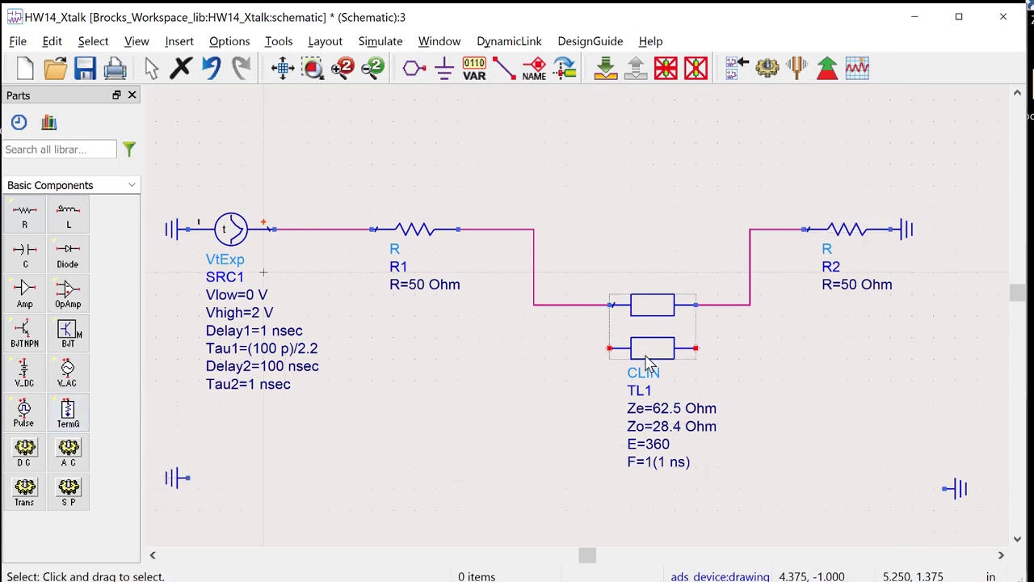
# Step: Label the wires on either side of TL1's upper line Va_ms and Vb_ms
pyautogui.doubleClick(537, 289)
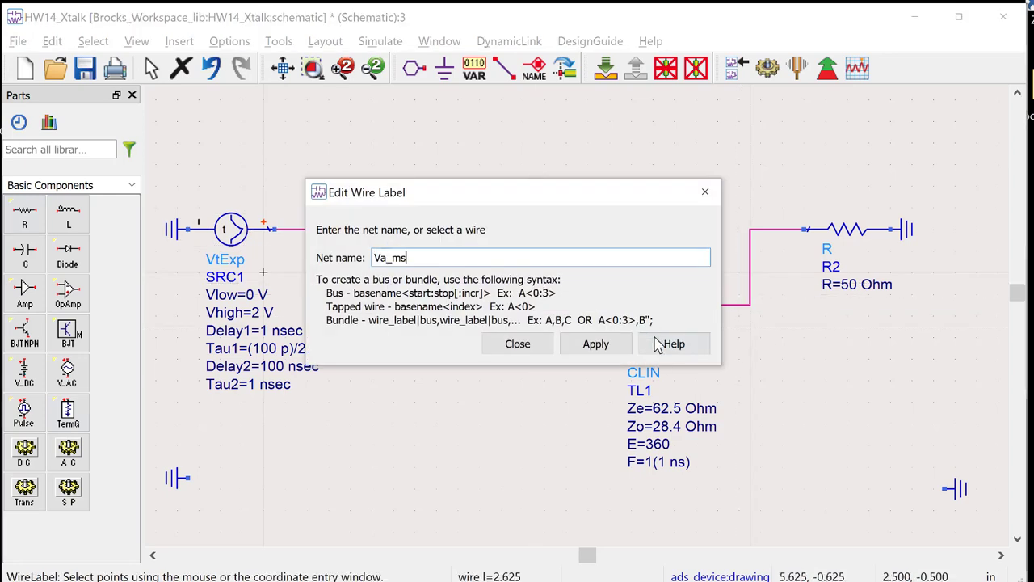
pyautogui.click(595, 343)
pyautogui.click(517, 344)
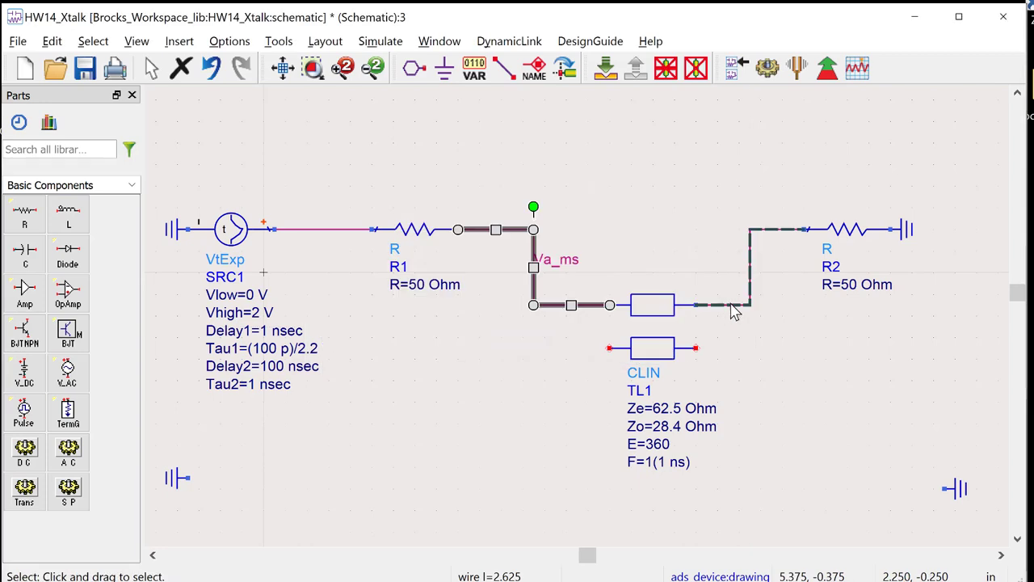
pyautogui.doubleClick(732, 308)
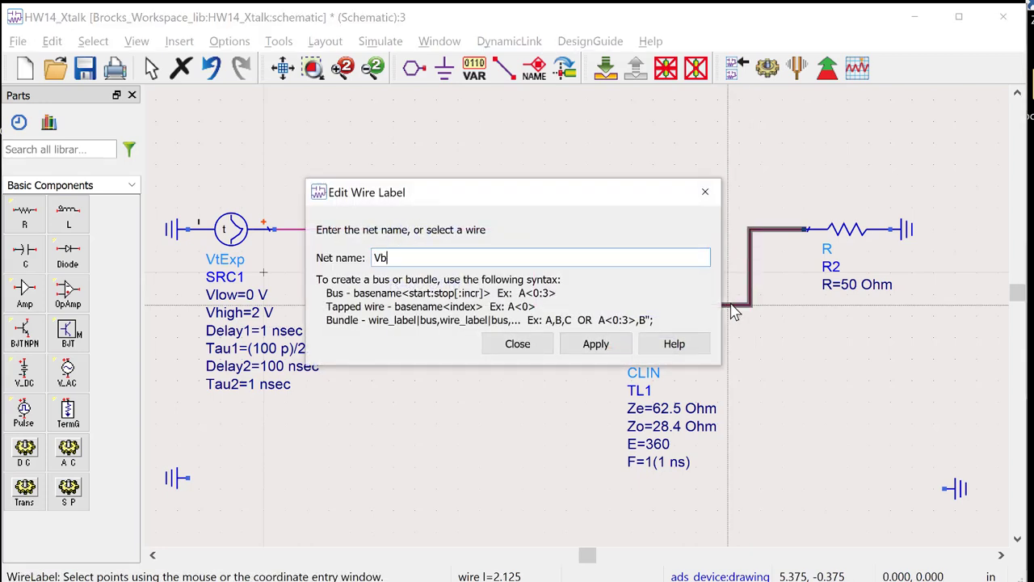
pyautogui.click(577, 348)
pyautogui.click(536, 348)
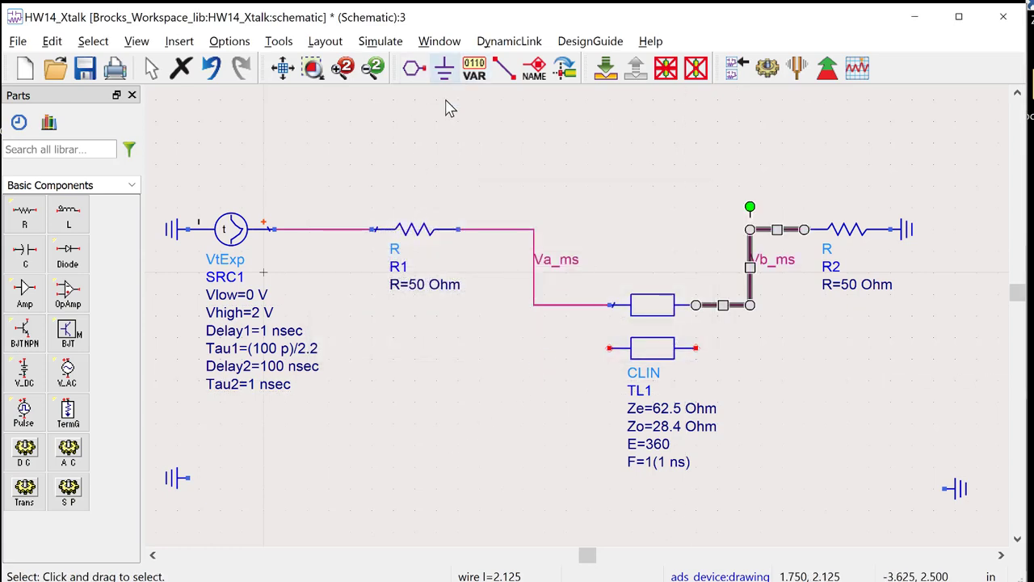
# Step: Paste two copies of the 50 Ohm R1 as R3 and R4 at the bottom left and right
pyautogui.click(427, 233)
pyautogui.hotkey('ctrl', 'c')
pyautogui.hotkey('ctrl', 'v')
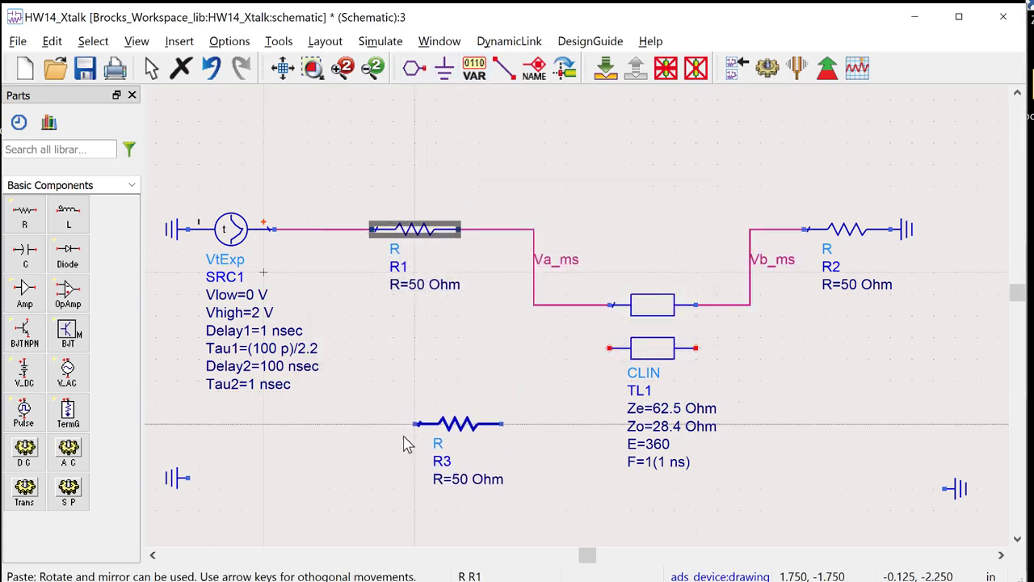
pyautogui.click(376, 488)
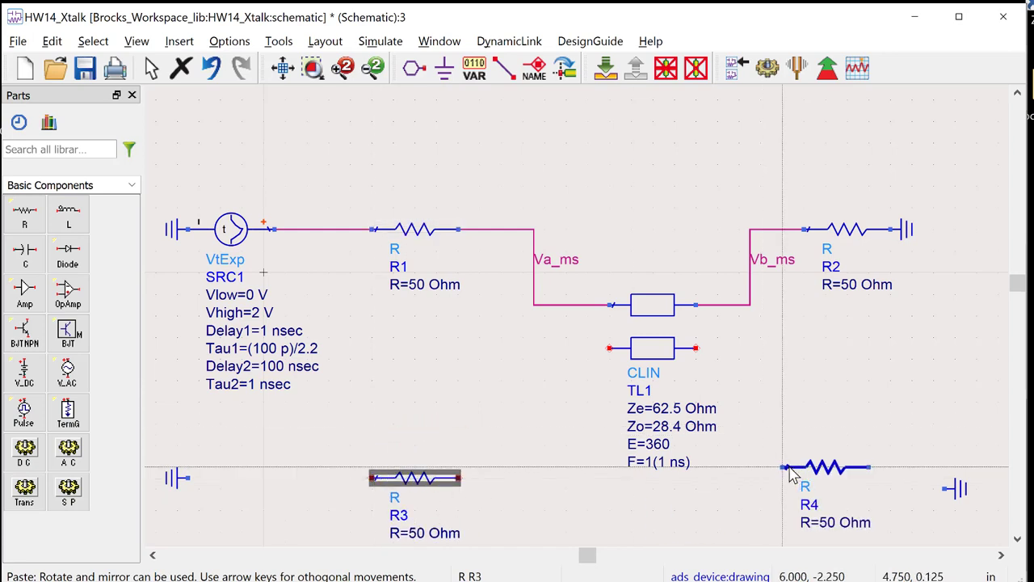
pyautogui.click(808, 497)
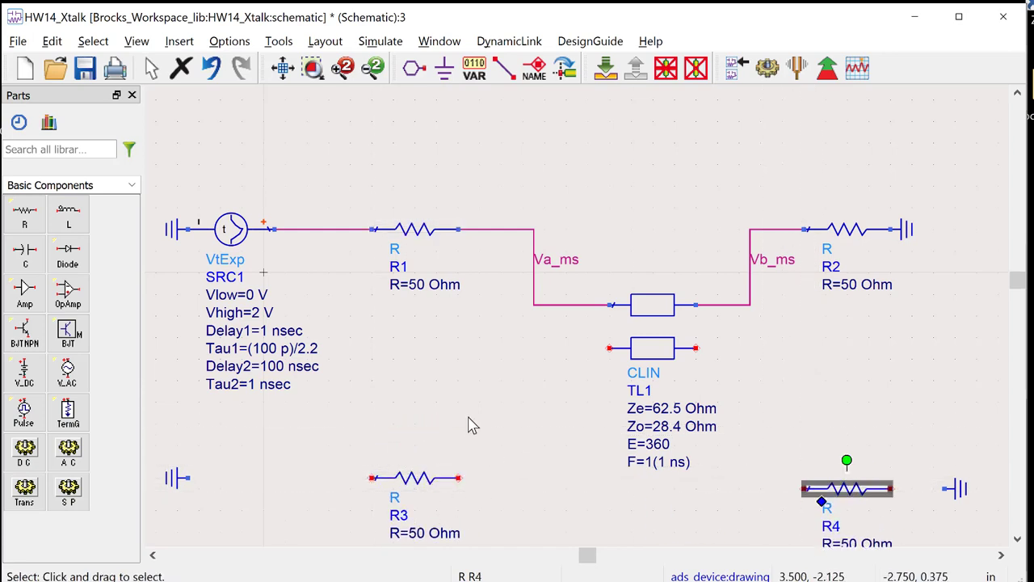
# Step: Wire R3 and R4 to TL1's lower pins and to the bottom grounds
pyautogui.click(504, 68)
pyautogui.click(610, 348)
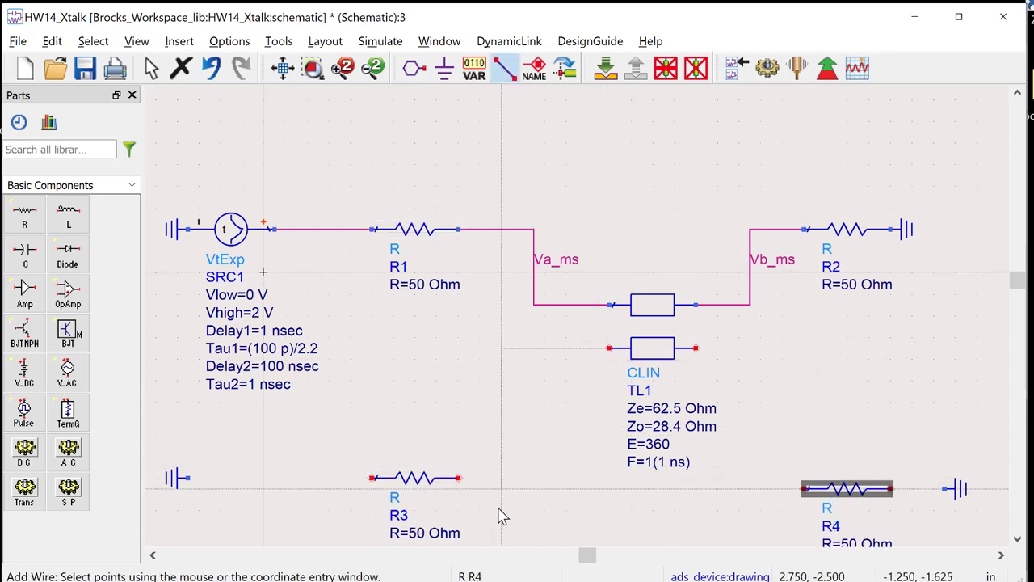
pyautogui.click(458, 478)
pyautogui.click(693, 348)
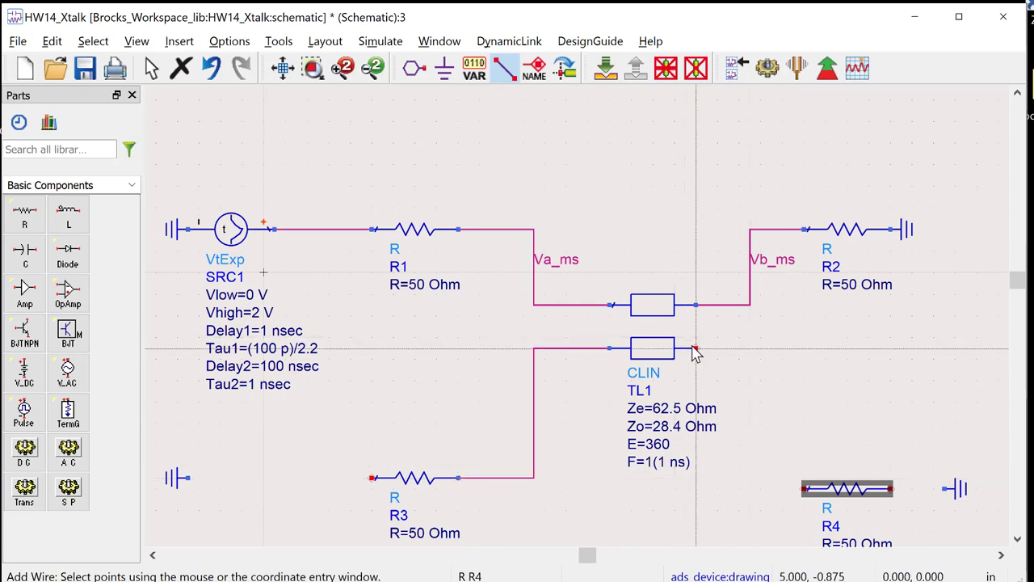
pyautogui.click(805, 488)
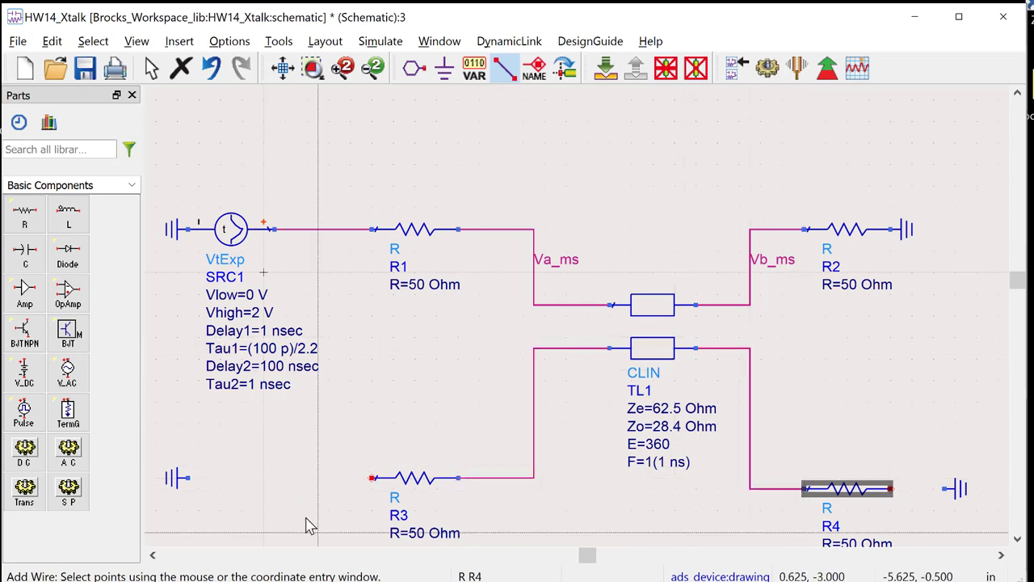
pyautogui.click(372, 478)
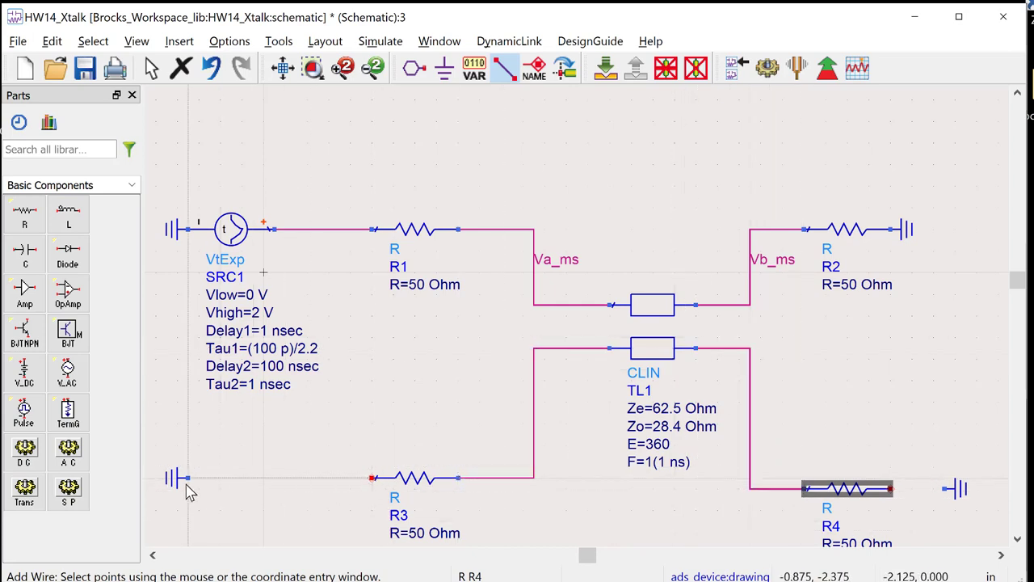
pyautogui.click(892, 488)
pyautogui.click(944, 489)
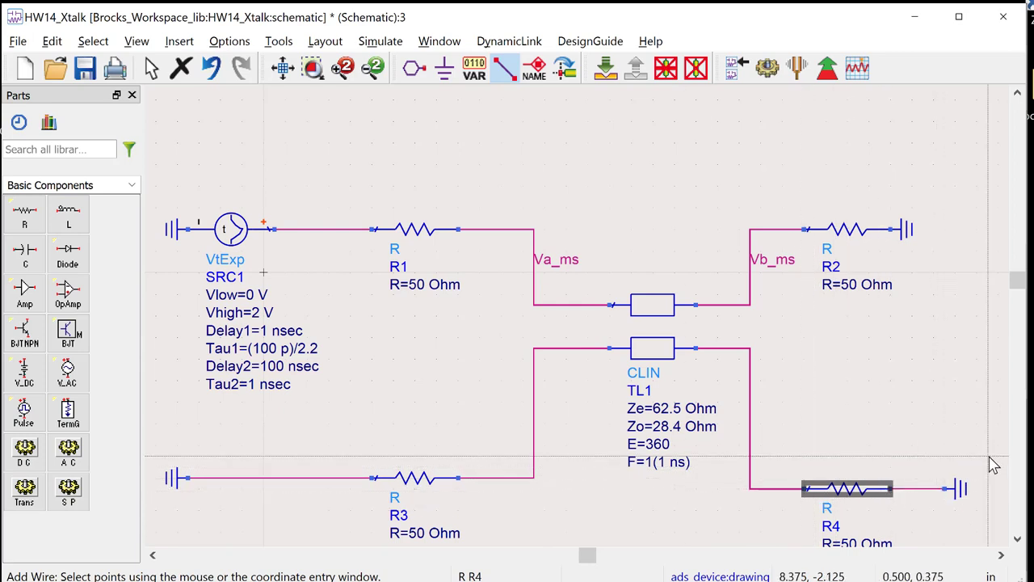
# Step: Label TL1's lower-left wire Vne_ms and its lower-right wire Vfe_ms
pyautogui.press('Escape')
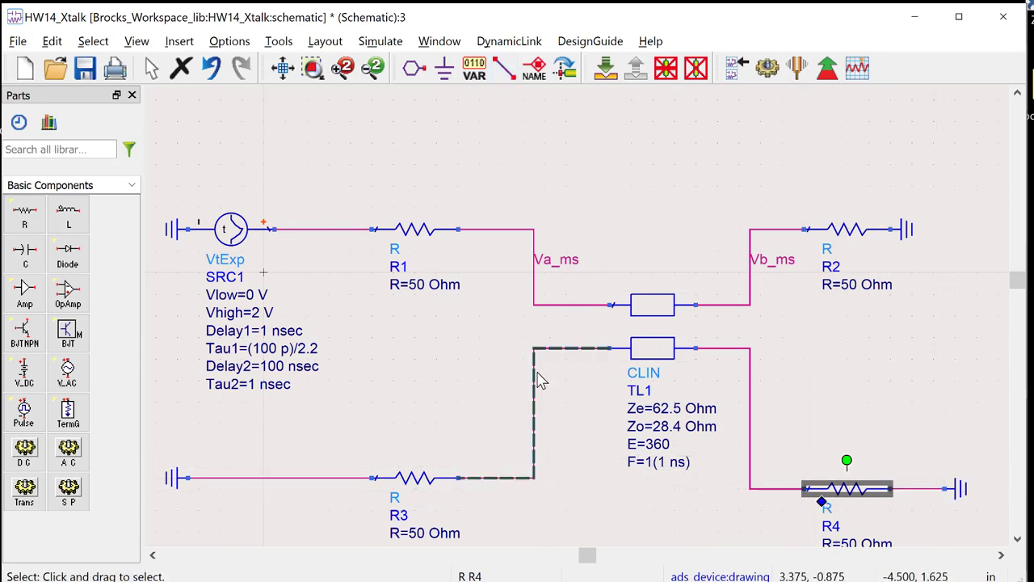
pyautogui.doubleClick(535, 432)
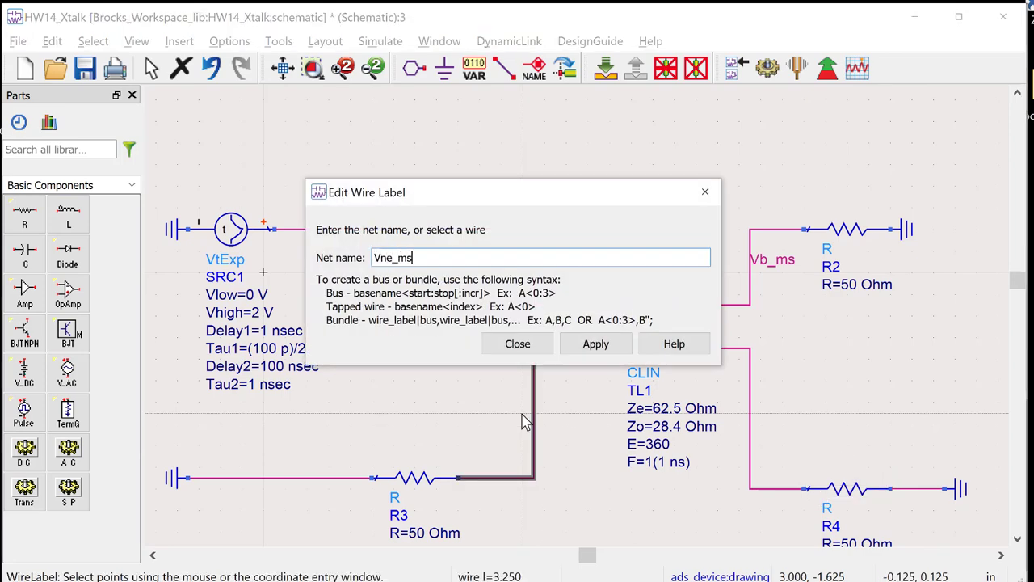
pyautogui.click(570, 346)
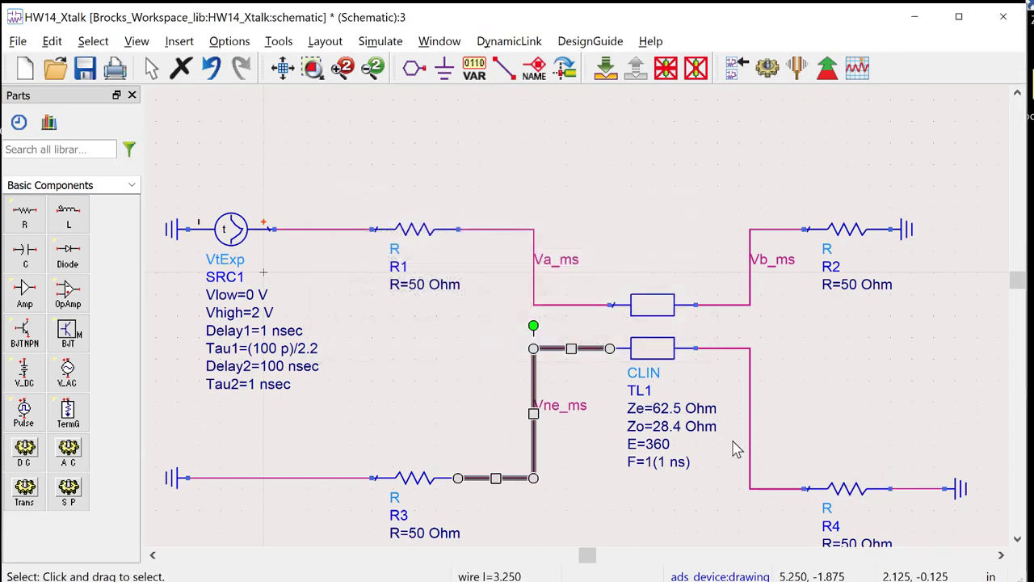
pyautogui.doubleClick(750, 485)
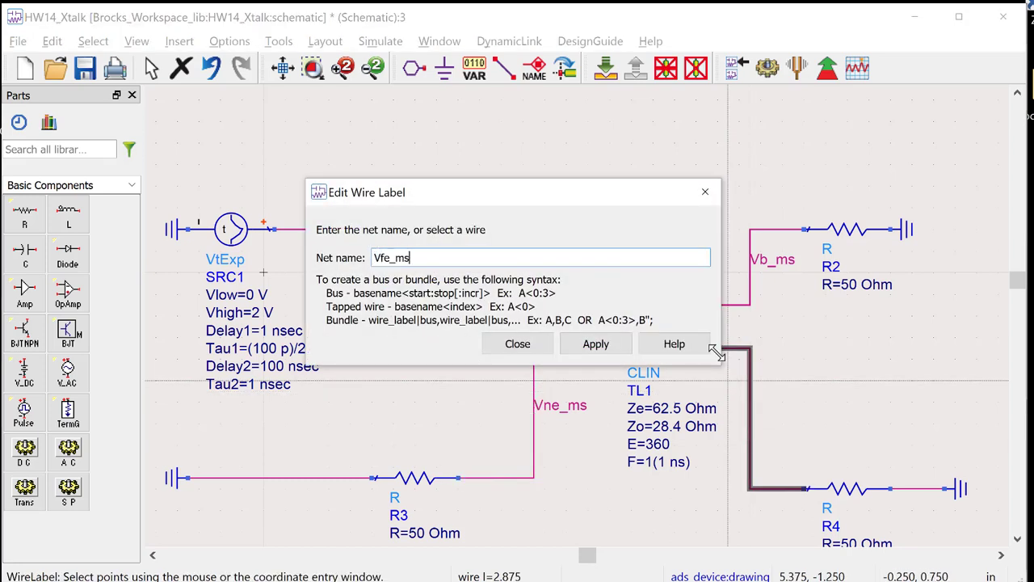
pyautogui.write('Vfe_ms')
pyautogui.click(596, 343)
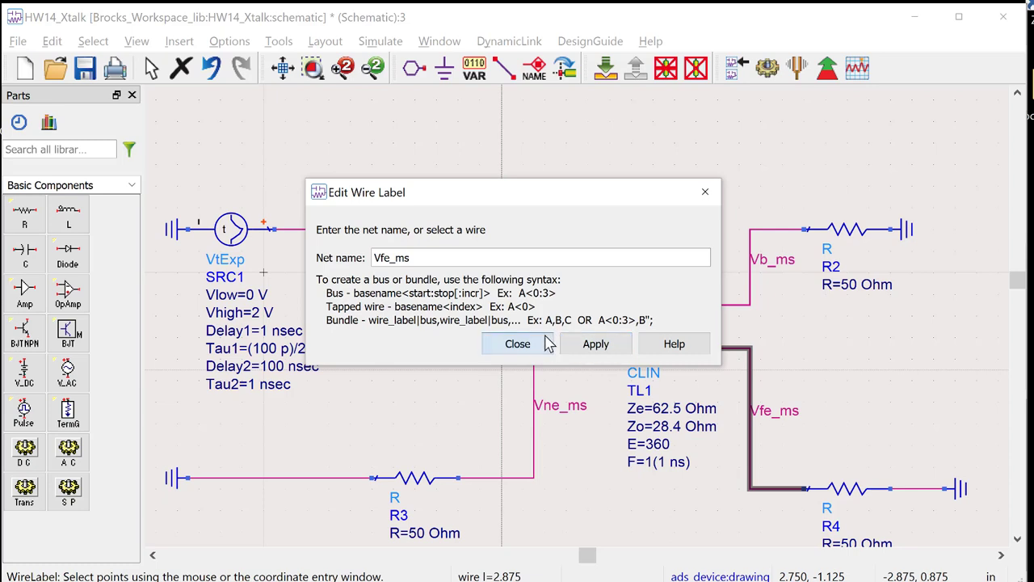
pyautogui.click(517, 343)
# Step: Change TL1's F from 1(1 ns) to 1/(1 ns) and save HW14_Xtalk
pyautogui.click(803, 169)
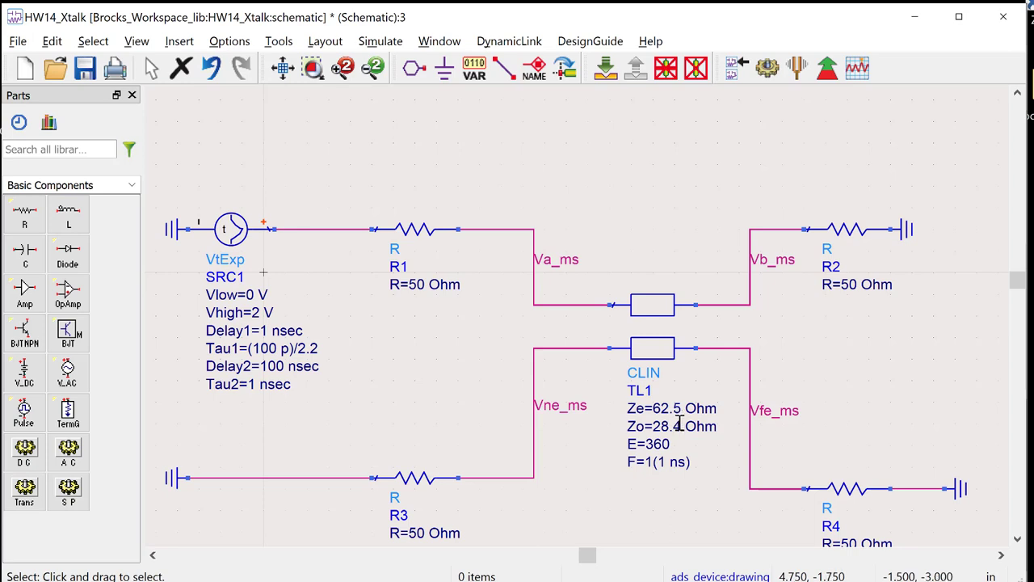
pyautogui.doubleClick(657, 461)
pyautogui.press('Right')
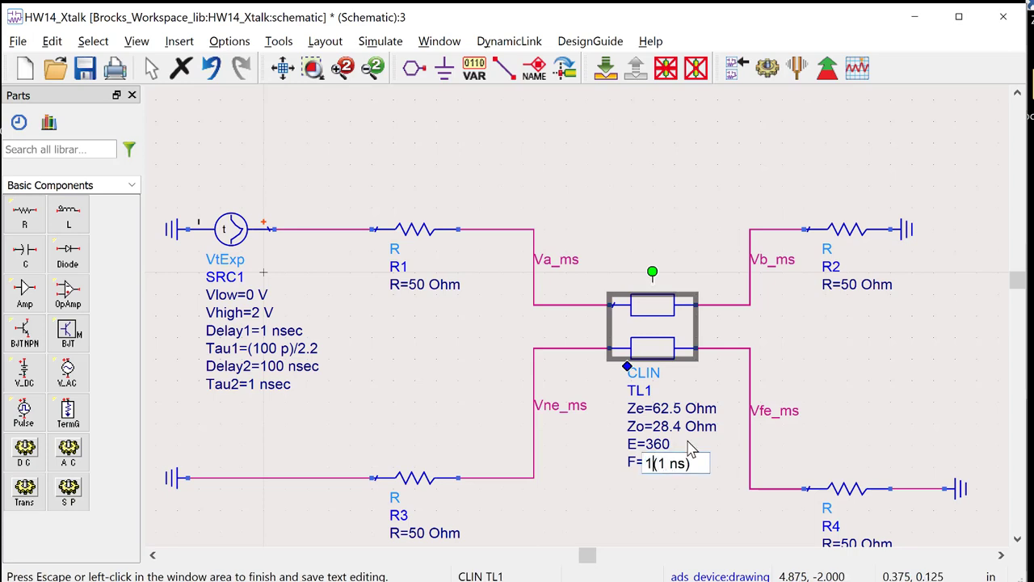
pyautogui.write('/')
pyautogui.click(715, 188)
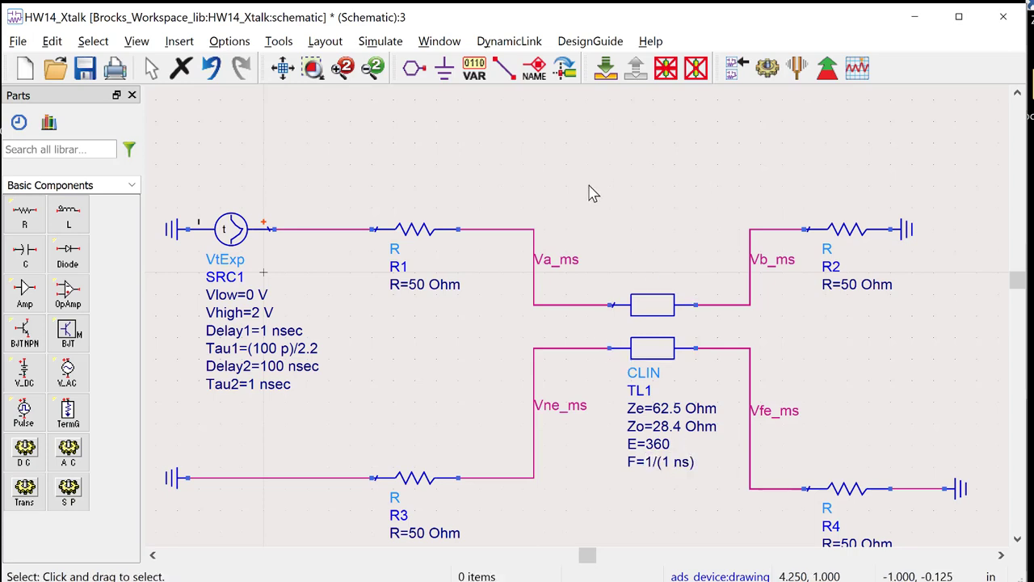
pyautogui.hotkey('ctrl', 's')
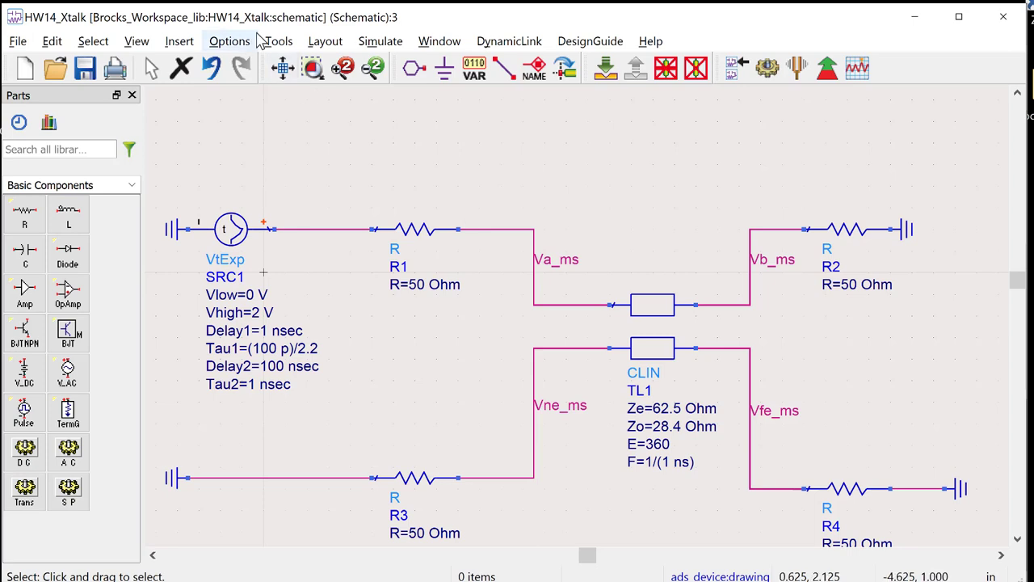
# Step: After a missing-controller warning, place a transient simulation controller Tran1 from Simulation-Transient
pyautogui.click(768, 73)
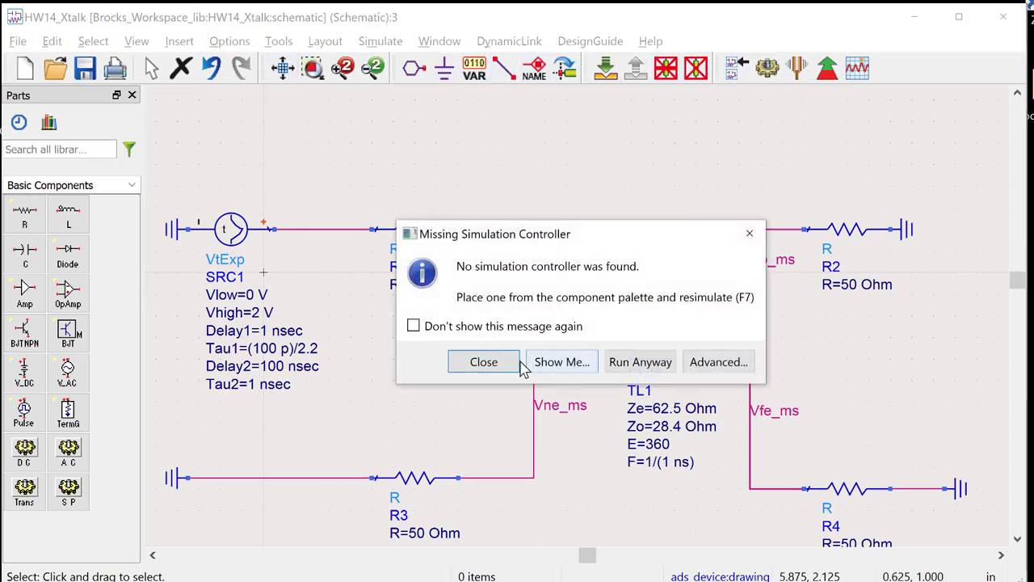
pyautogui.click(485, 362)
pyautogui.click(131, 187)
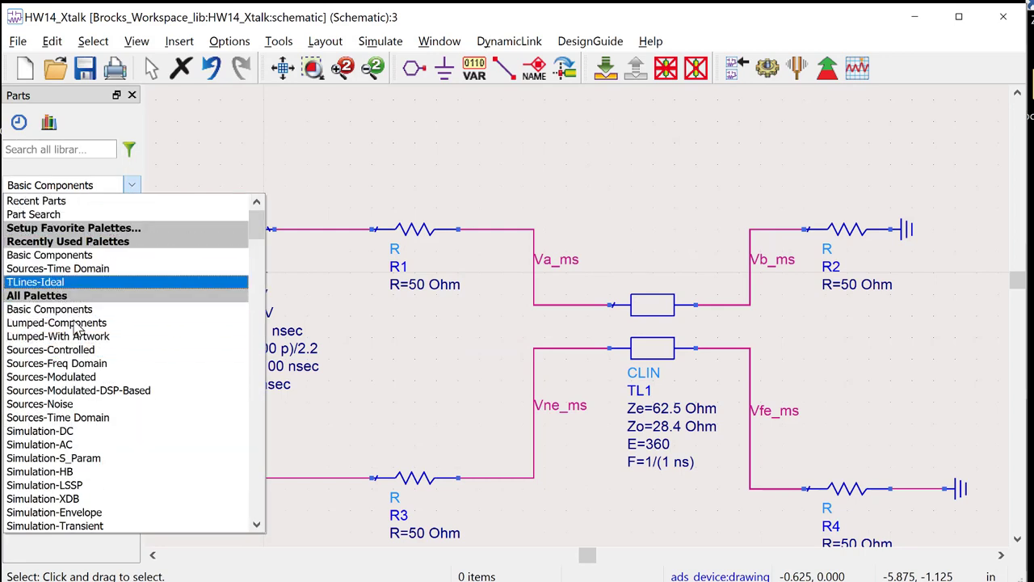
pyautogui.scroll(-2, 99, 363)
pyautogui.click(104, 444)
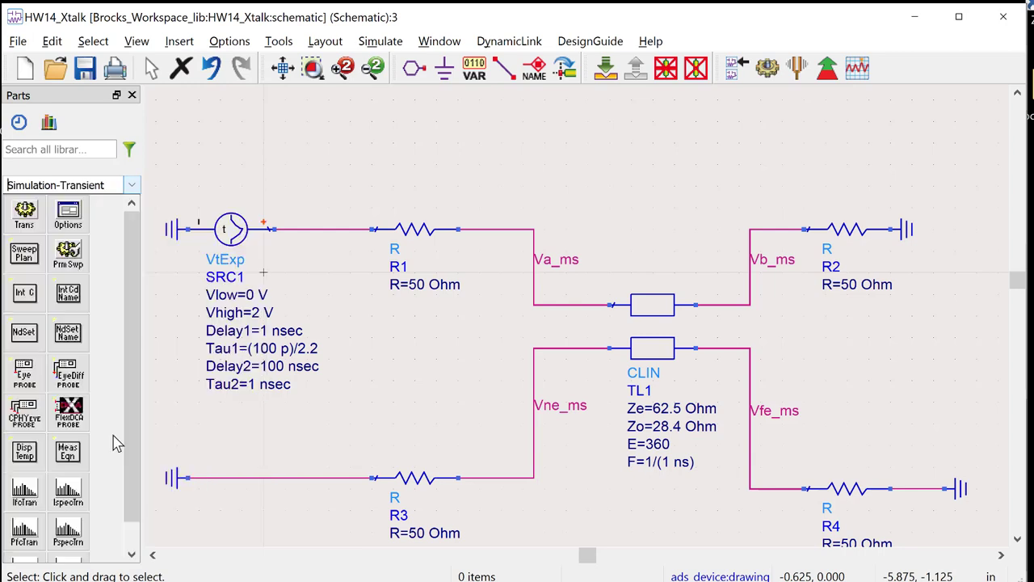
pyautogui.click(25, 214)
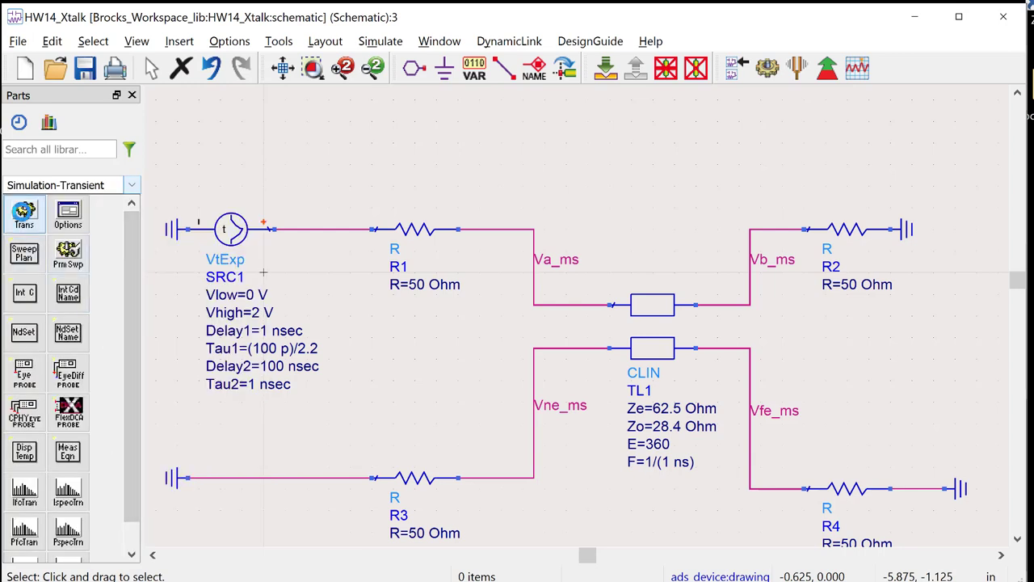
pyautogui.click(612, 129)
pyautogui.press('Escape')
# Step: Set Tran1's stop time to 5 nsec and max time step unit to psec
pyautogui.doubleClick(627, 142)
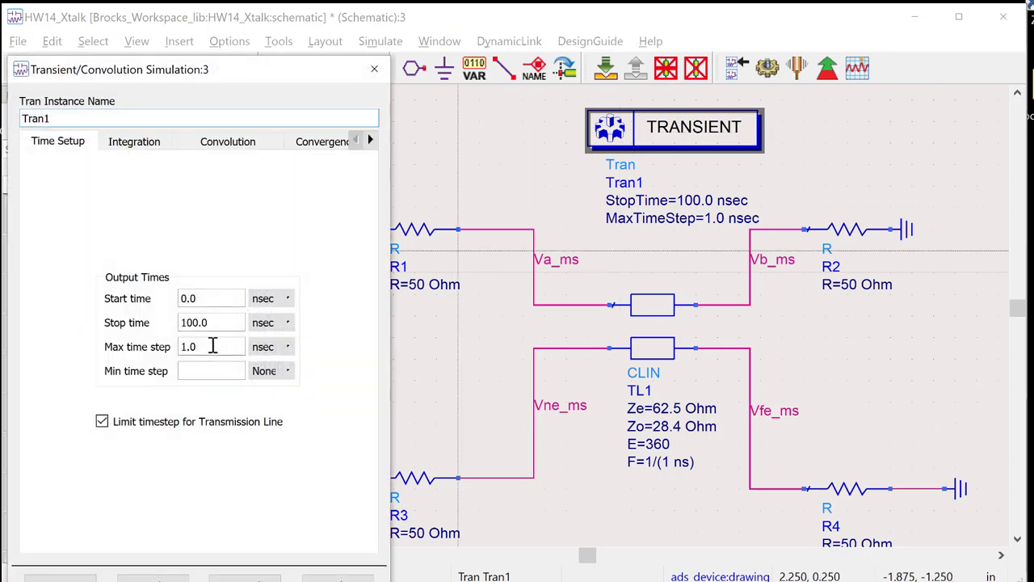
pyautogui.click(213, 324)
pyautogui.moveTo(214, 323); pyautogui.dragTo(103, 295)
pyautogui.write('5')
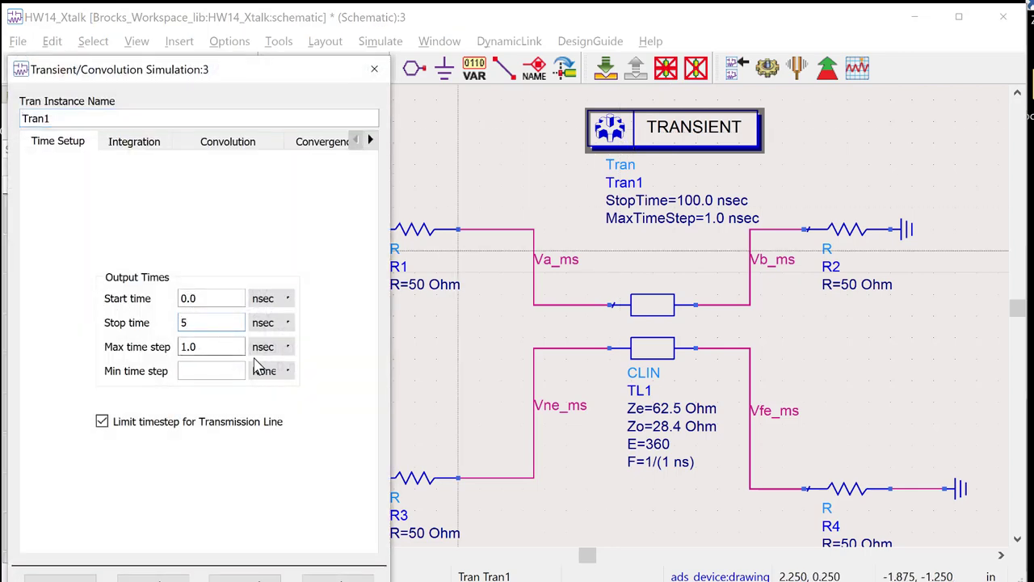
pyautogui.click(287, 347)
pyautogui.click(275, 394)
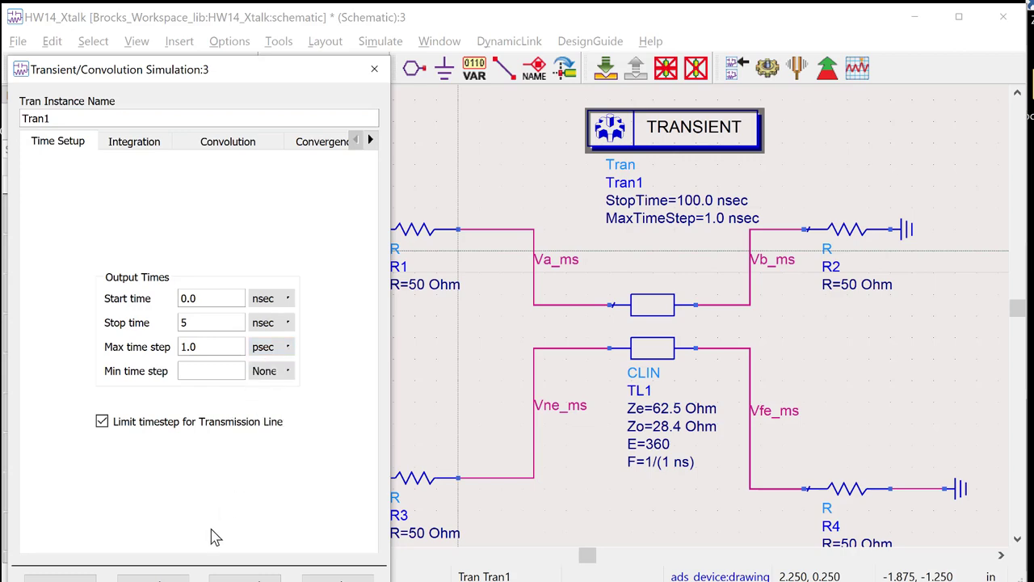
pyautogui.click(153, 578)
pyautogui.click(60, 577)
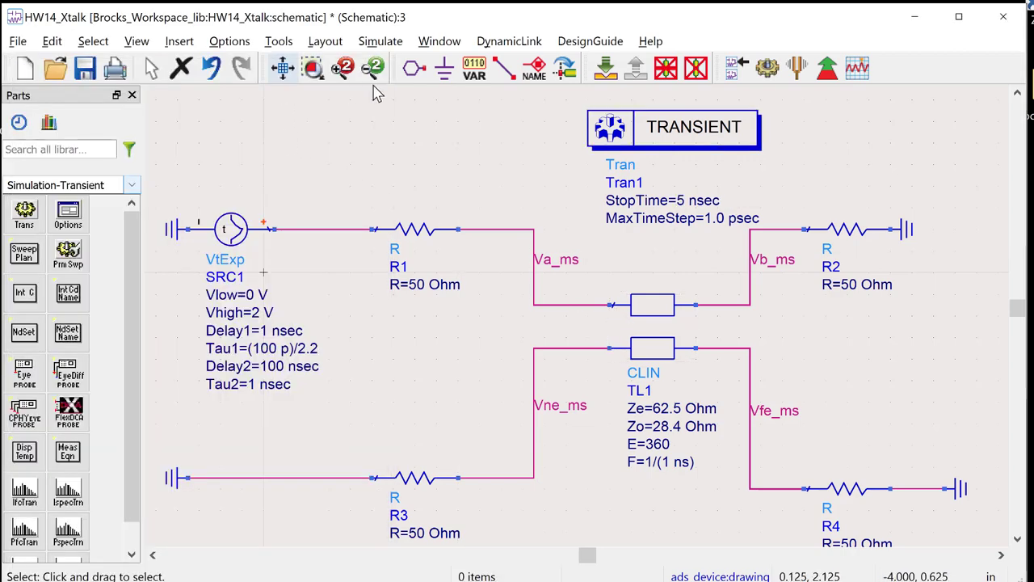
# Step: Run the transient simulation and plot Va_ms, Vb_ms, Vfe_ms and Vne_ms on a rectangular plot
pyautogui.click(768, 68)
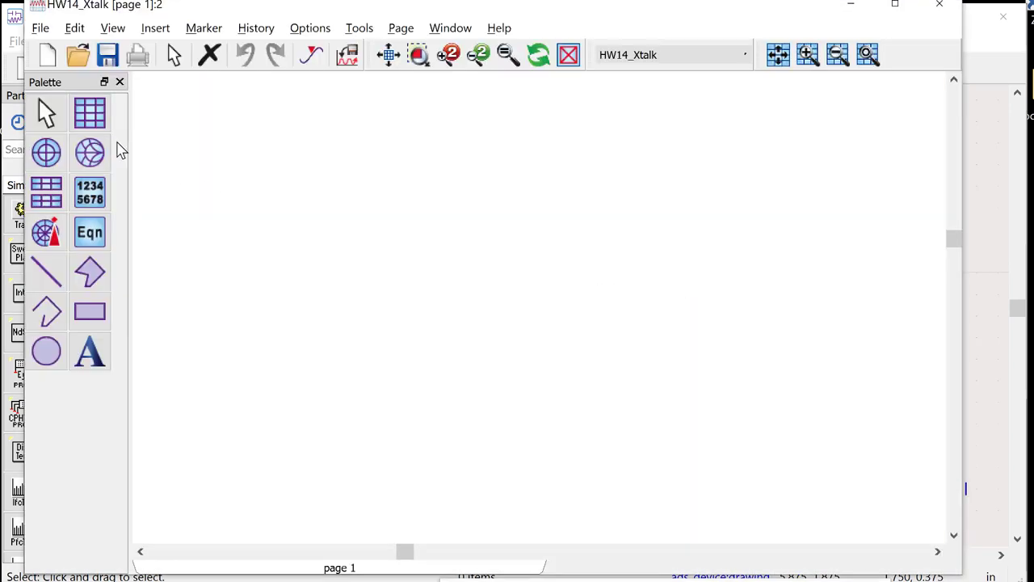
pyautogui.click(90, 113)
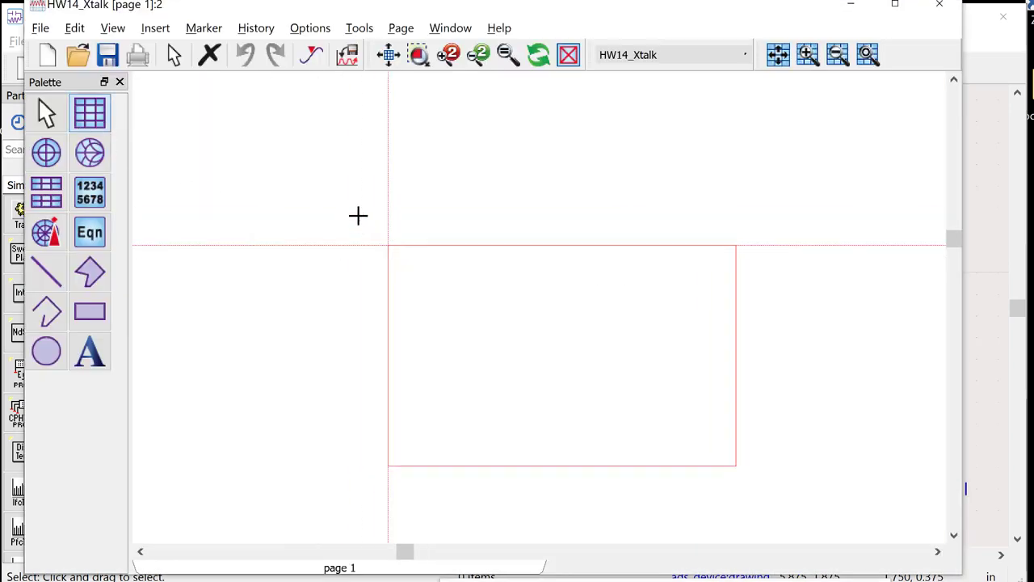
pyautogui.click(354, 210)
pyautogui.moveTo(169, 220); pyautogui.dragTo(174, 273)
pyautogui.click(373, 192)
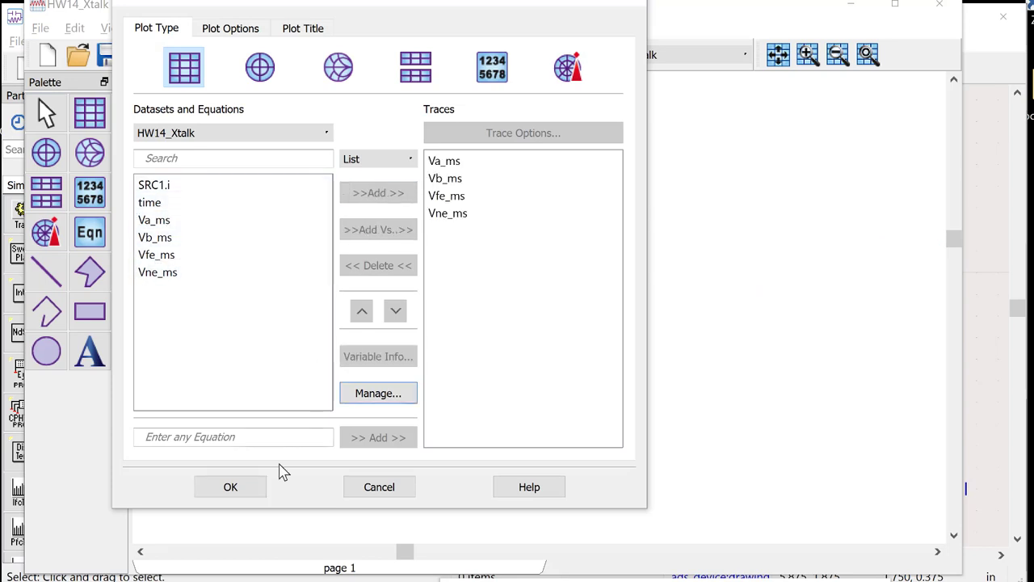
pyautogui.click(255, 487)
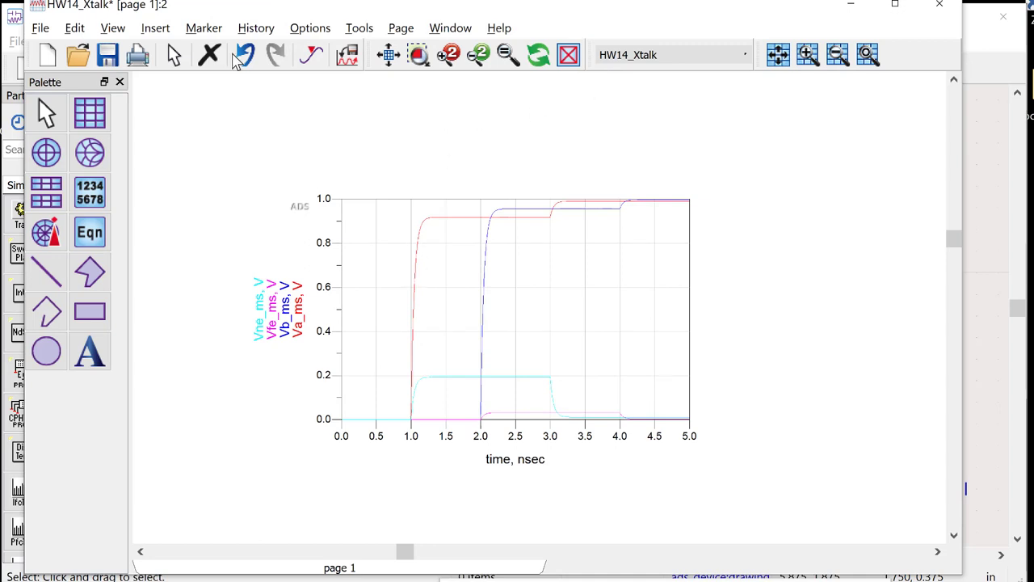
pyautogui.click(778, 57)
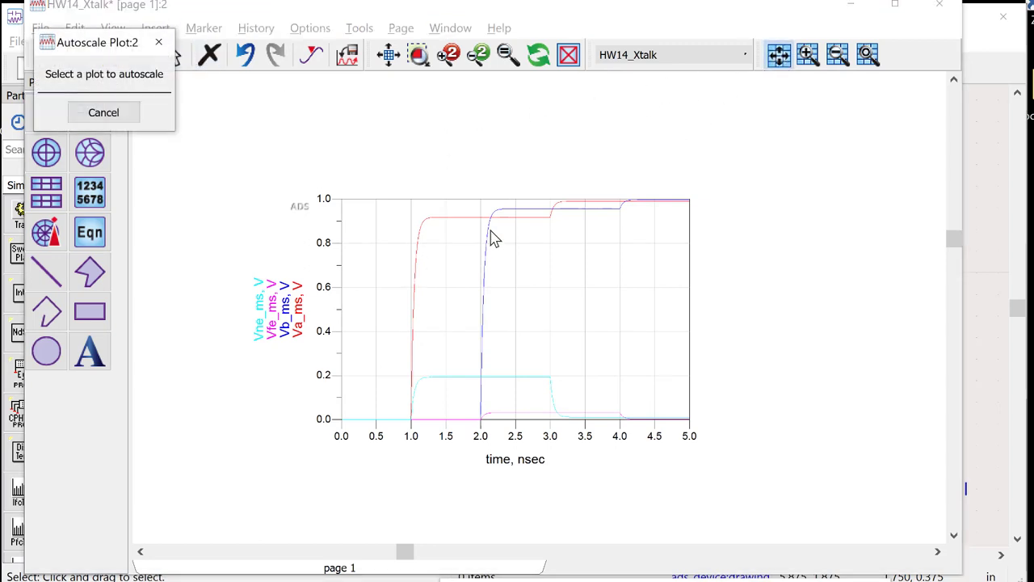
pyautogui.click(97, 112)
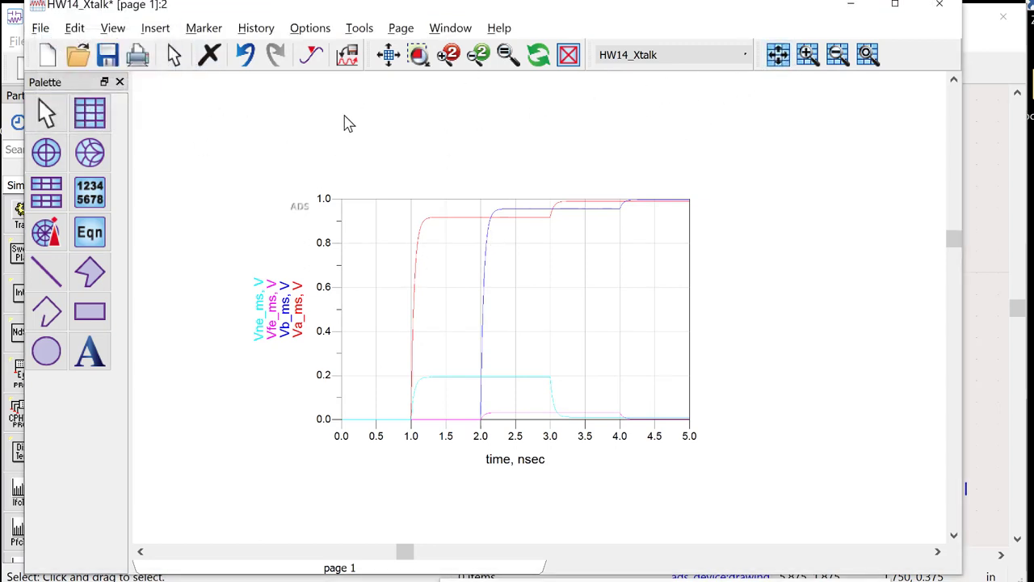
# Step: Enlarge the plot and set the red Va_ms trace thickness to 5
pyautogui.click(388, 55)
pyautogui.doubleClick(442, 312)
pyautogui.doubleClick(685, 211)
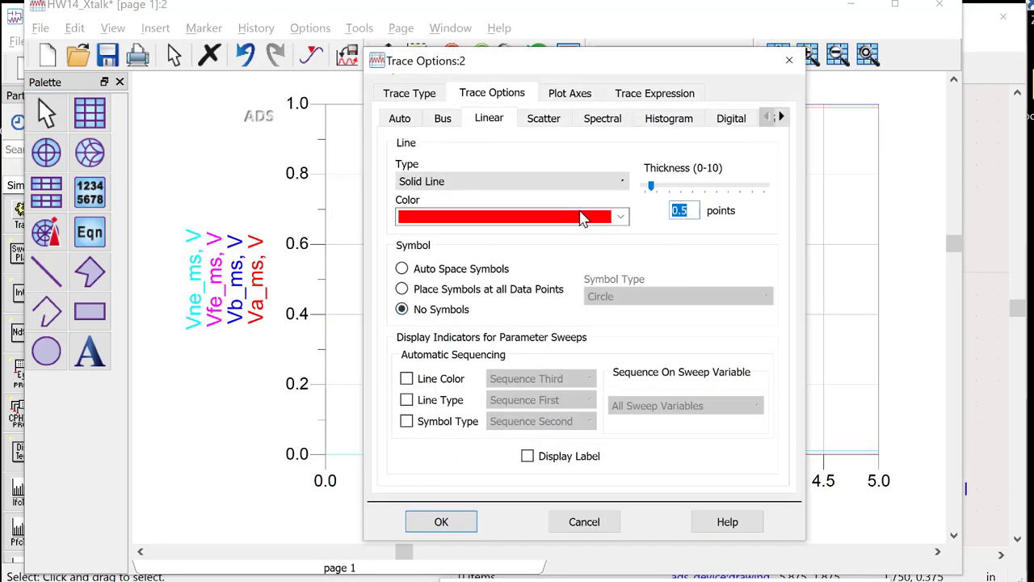
pyautogui.write('5')
pyautogui.click(443, 524)
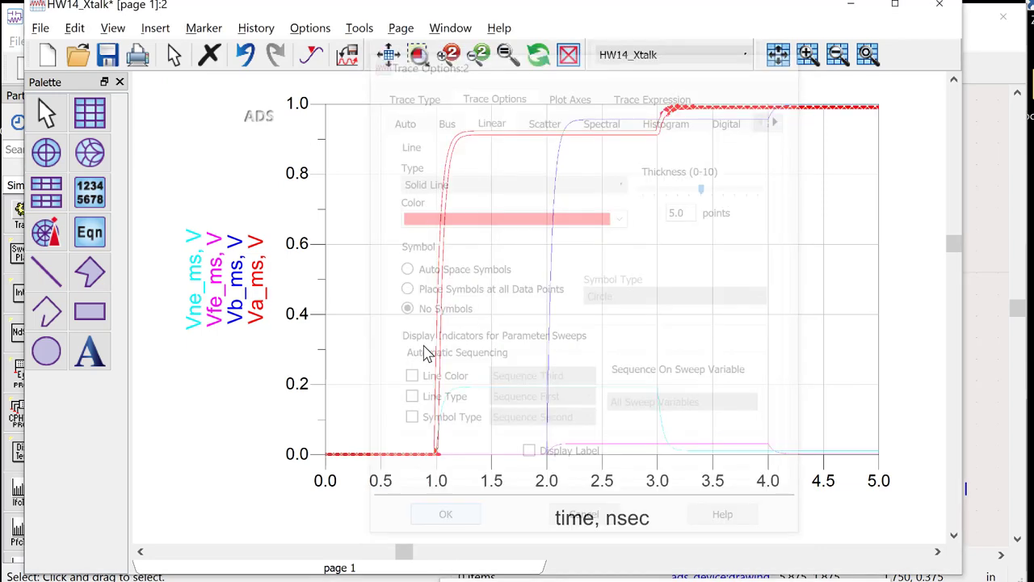
pyautogui.click(158, 187)
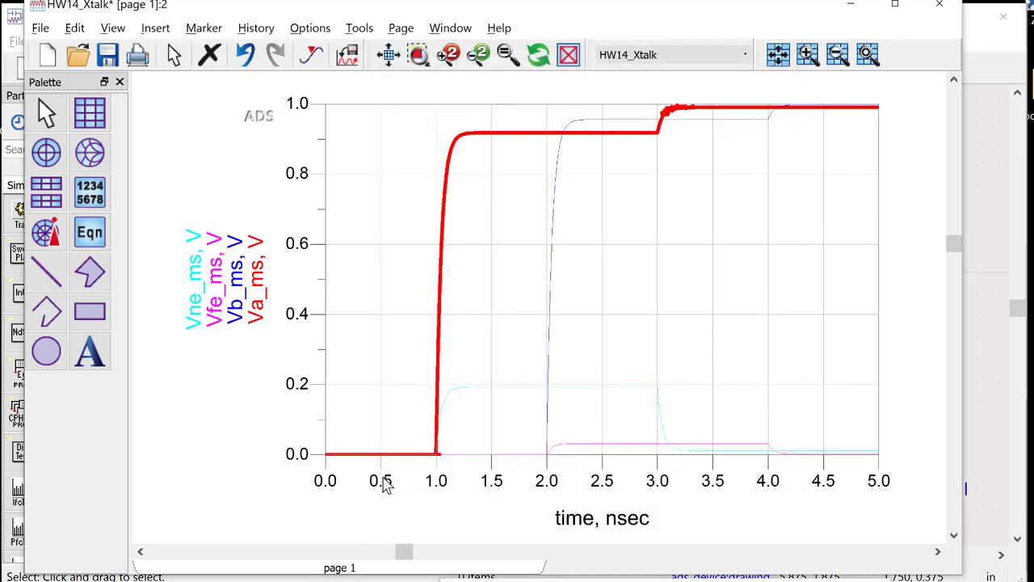
# Step: Set the blue Vb_ms trace thickness to 5
pyautogui.doubleClick(552, 287)
pyautogui.doubleClick(679, 210)
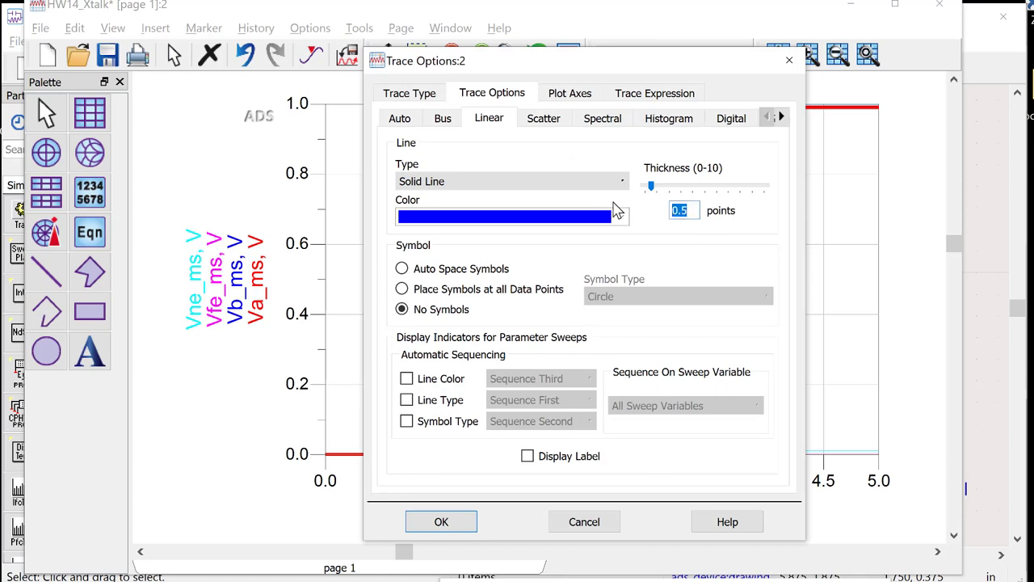
pyautogui.write('5')
pyautogui.click(441, 522)
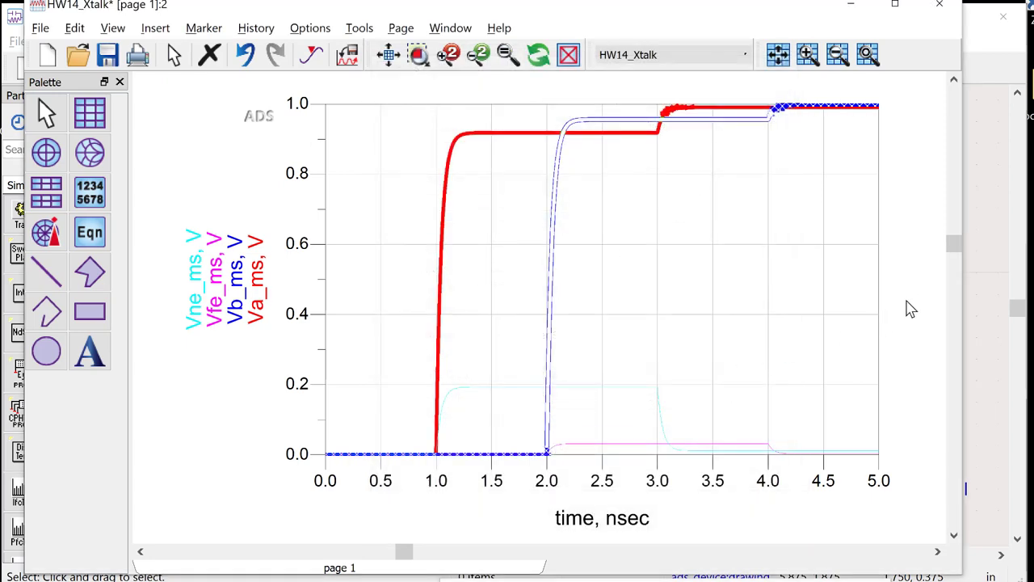
pyautogui.click(775, 325)
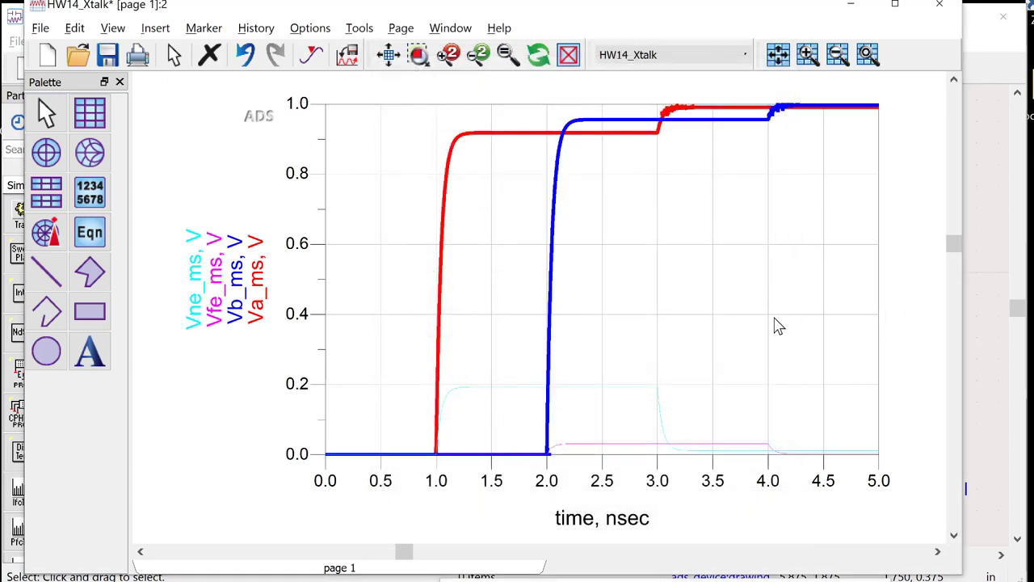
# Step: Make the Vne_ms trace green with thickness 5
pyautogui.doubleClick(487, 388)
pyautogui.click(620, 218)
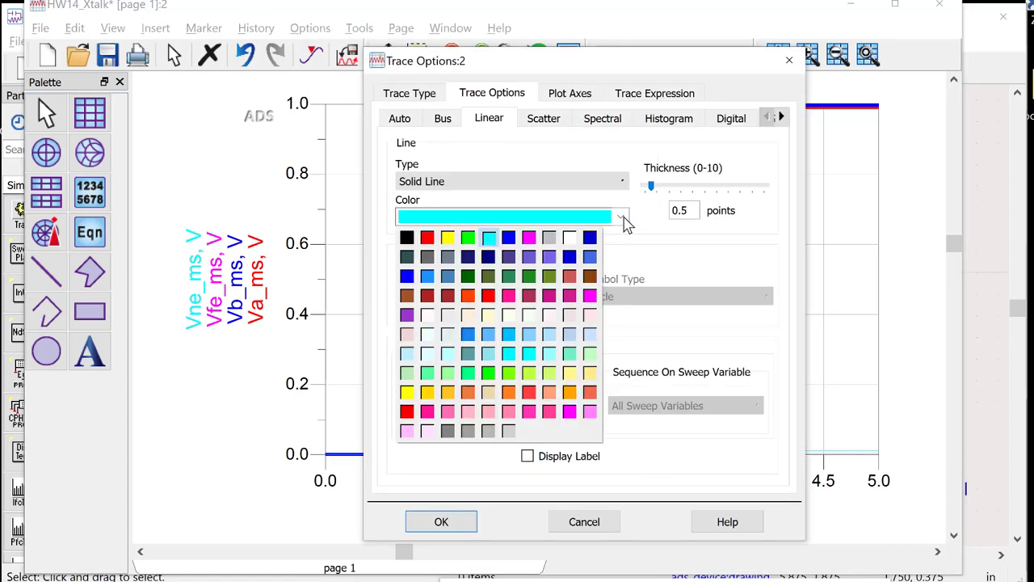
pyautogui.click(508, 277)
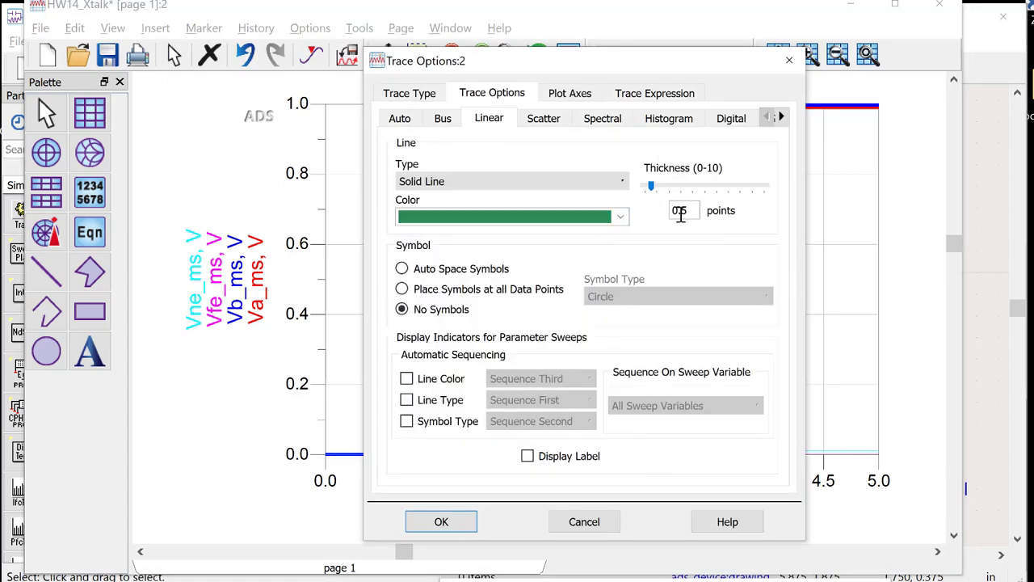
pyautogui.doubleClick(680, 210)
pyautogui.write('5')
pyautogui.click(441, 522)
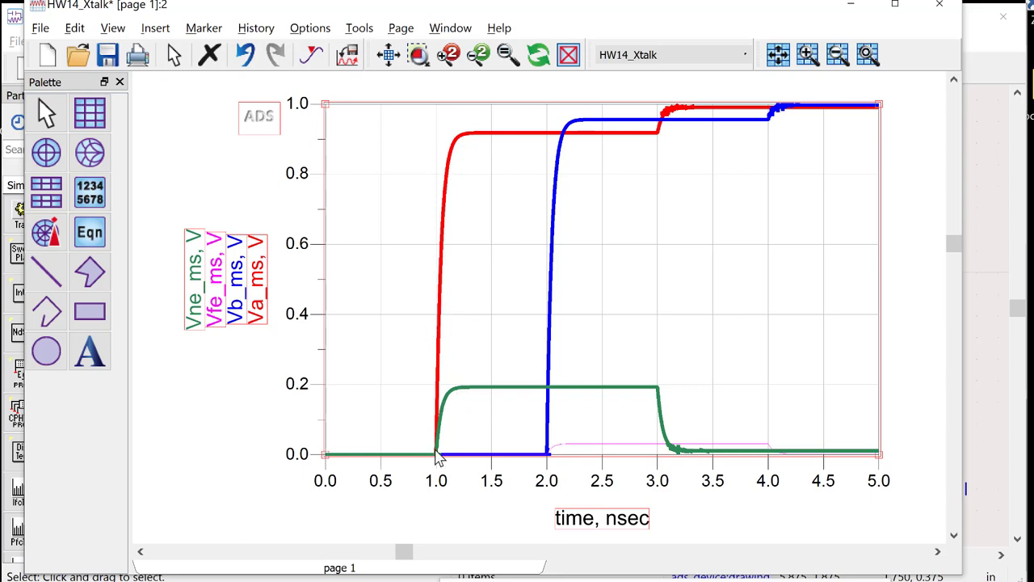
# Step: Switch to the HW14_Xtalk schematic window using Alt+Tab
pyautogui.hotkey('alt', 'Tab')
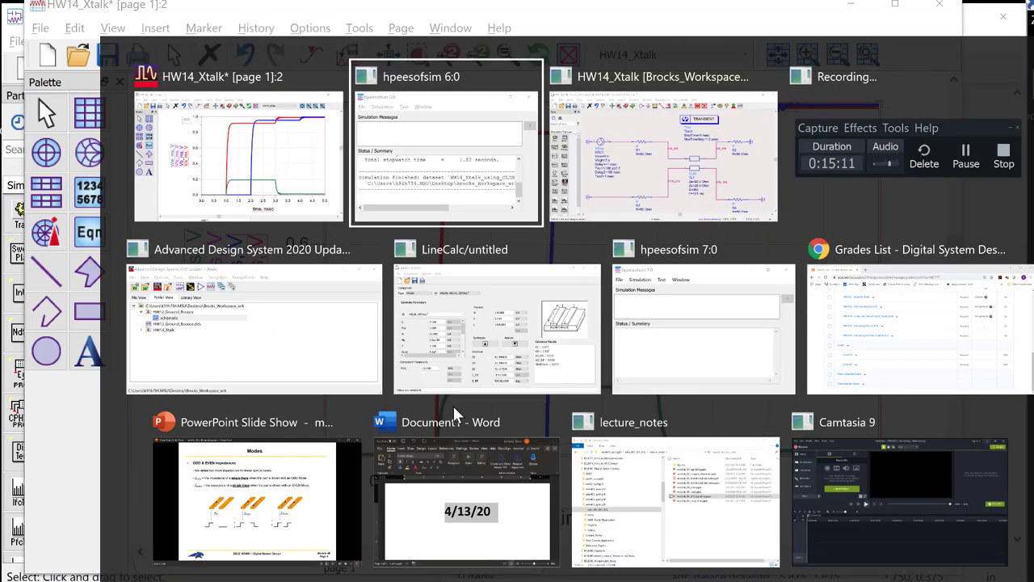
pyautogui.press('Tab')
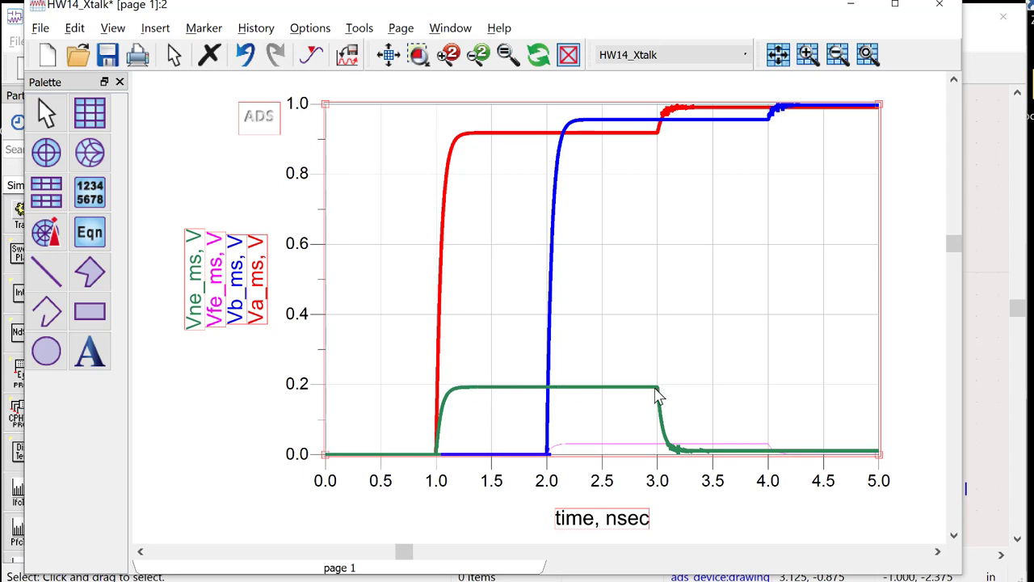
# Step: Switch back to the data display showing the transient voltage plot
pyautogui.hotkey('alt', 'Tab')
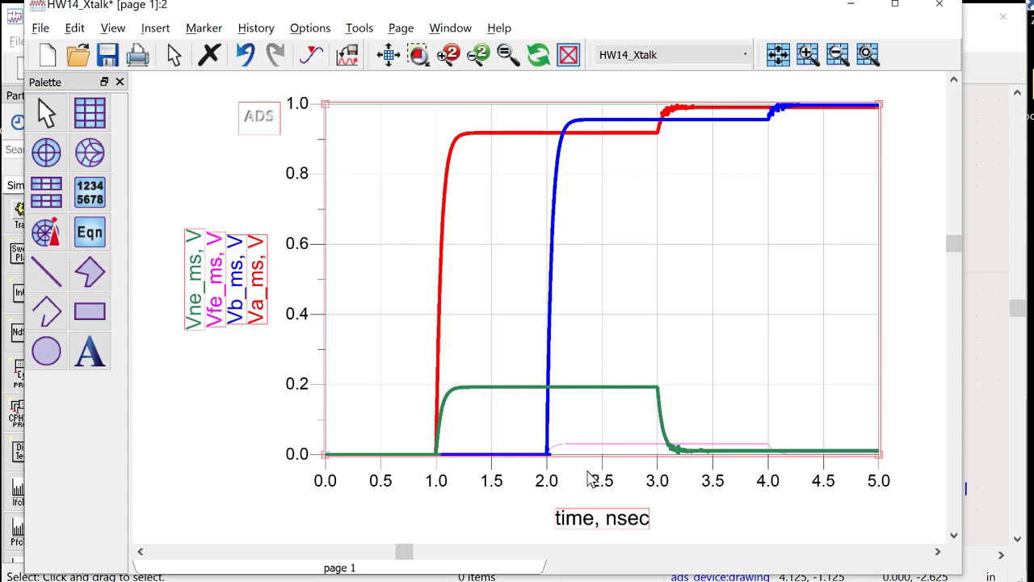
# Step: Set the magenta Vfe_ms trace thickness to 5
pyautogui.doubleClick(625, 446)
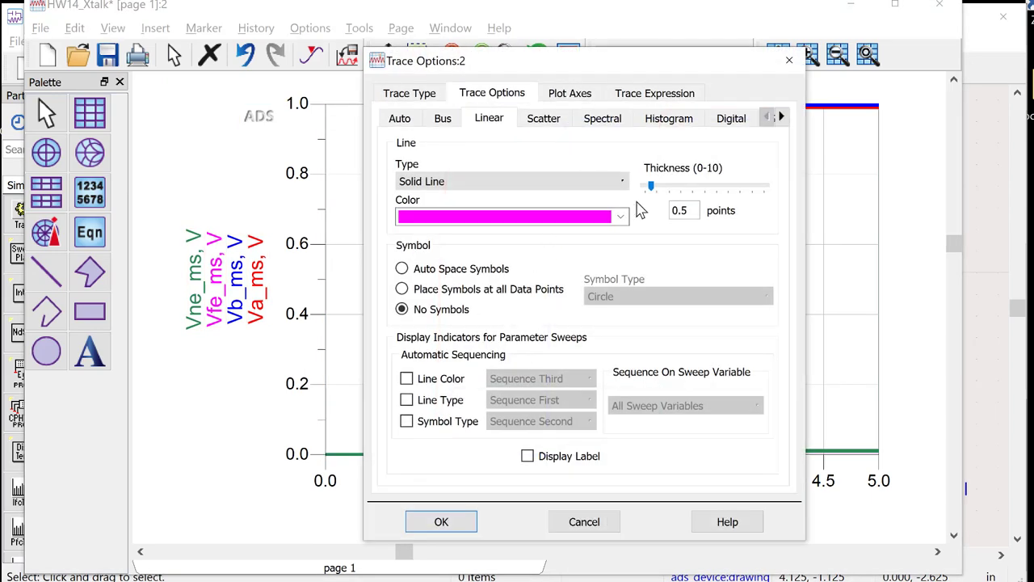
pyautogui.doubleClick(684, 211)
pyautogui.write('5')
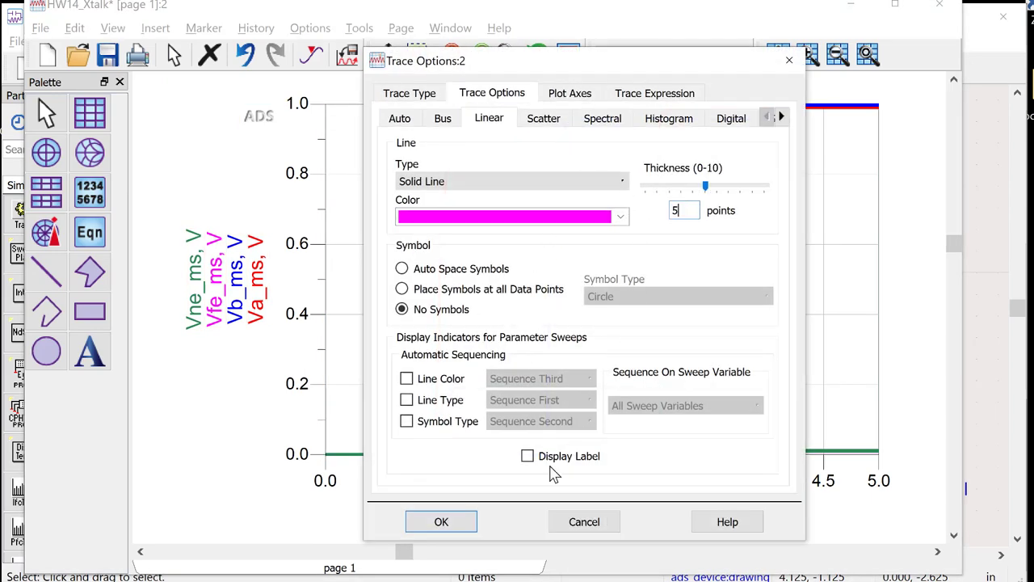
pyautogui.click(418, 523)
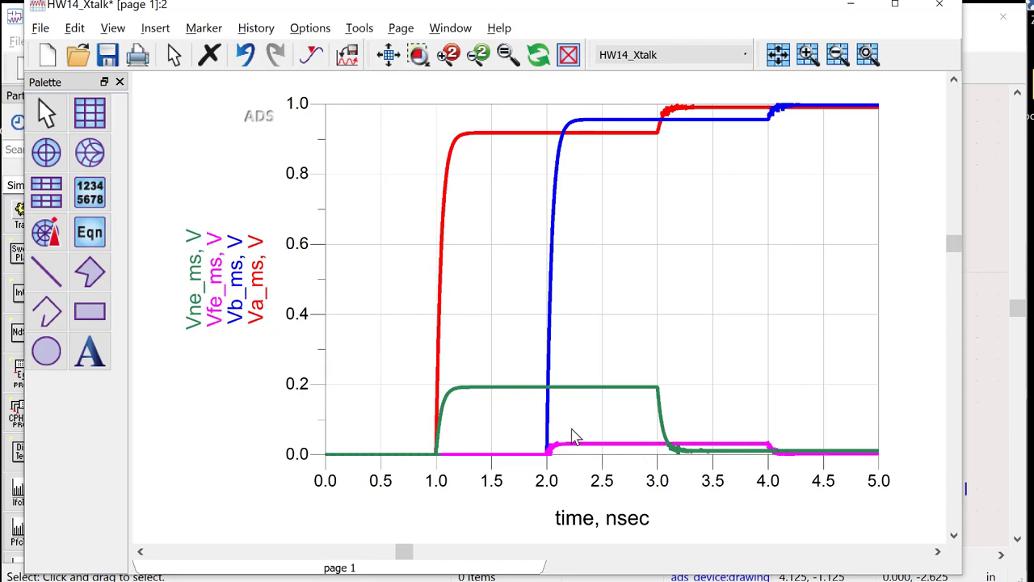
# Step: Compare the schematic and the transient plot, ending with the plot in front
pyautogui.hotkey('alt', 'Tab')
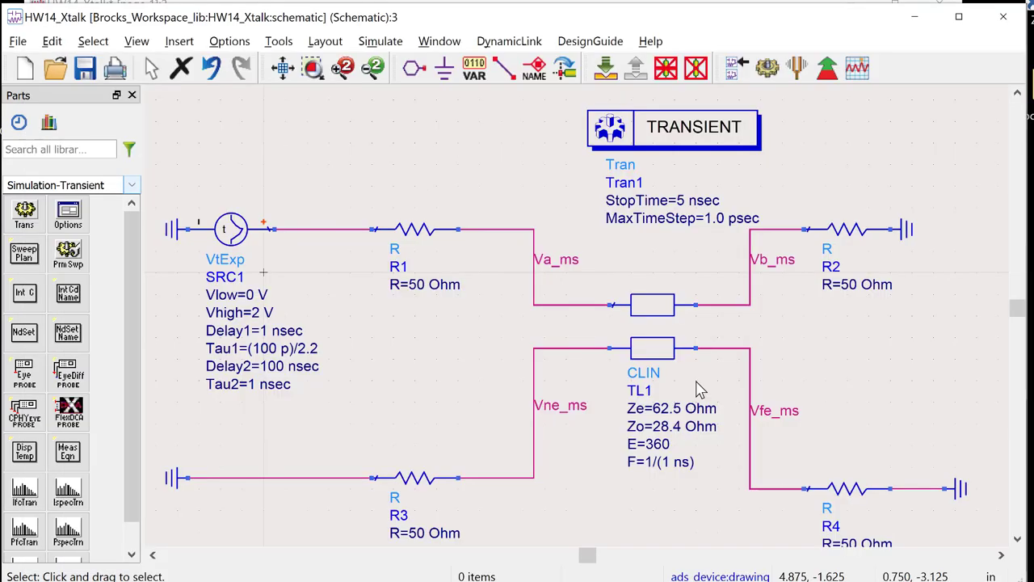
pyautogui.hotkey('alt', 'Tab')
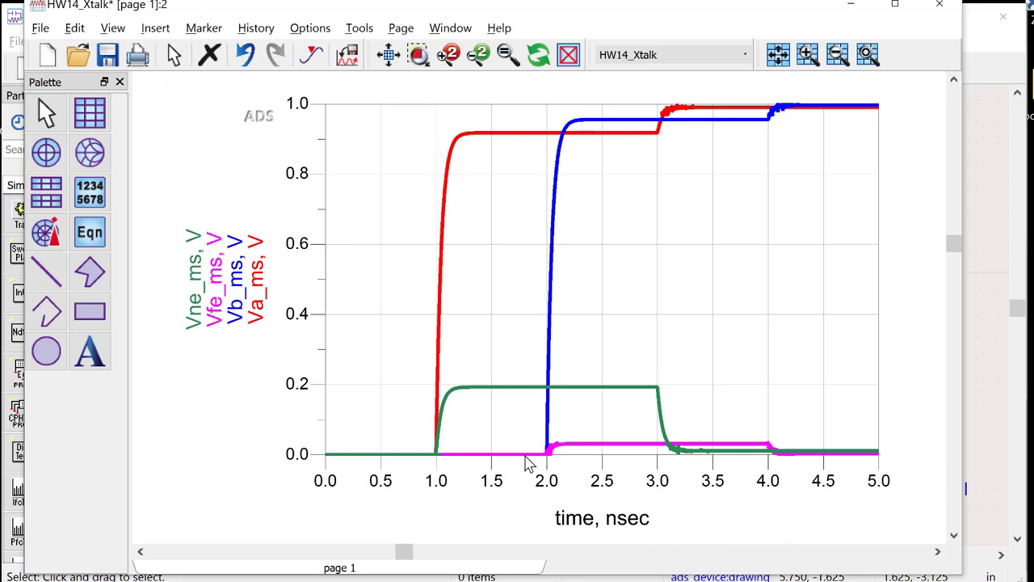
pyautogui.moveTo(532, 457)
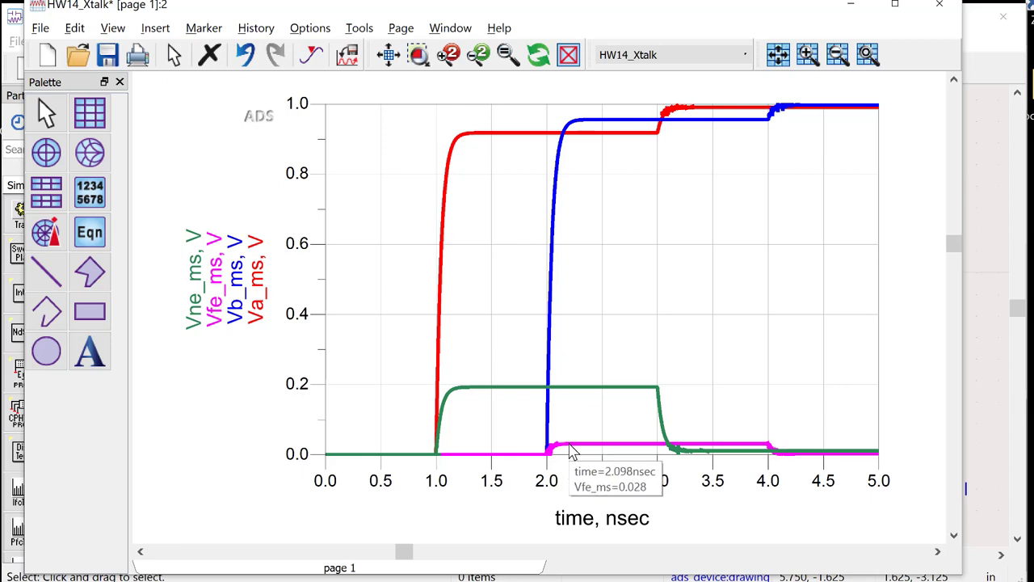
pyautogui.hotkey('alt', 'Tab')
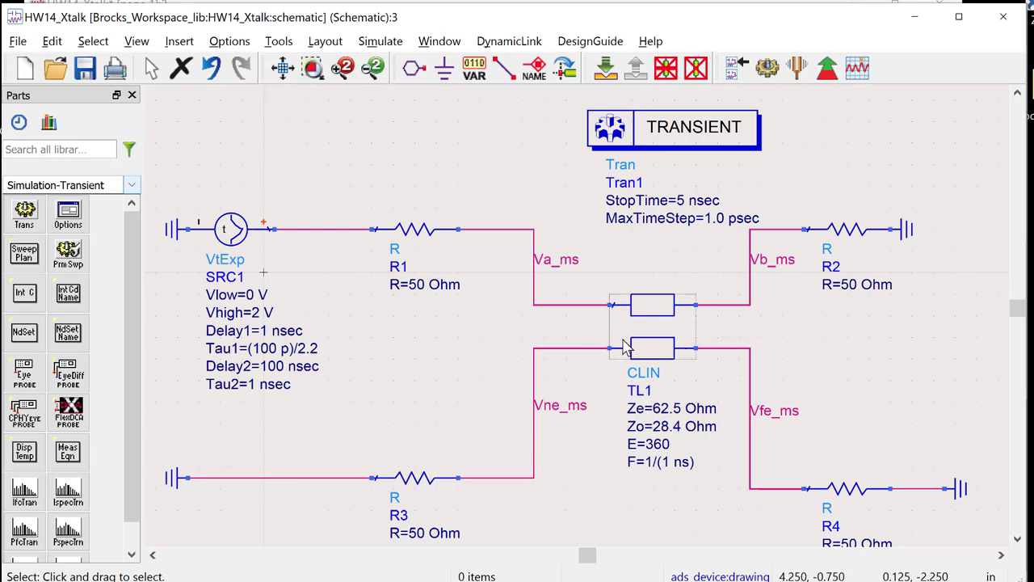
pyautogui.hotkey('alt', 'Tab')
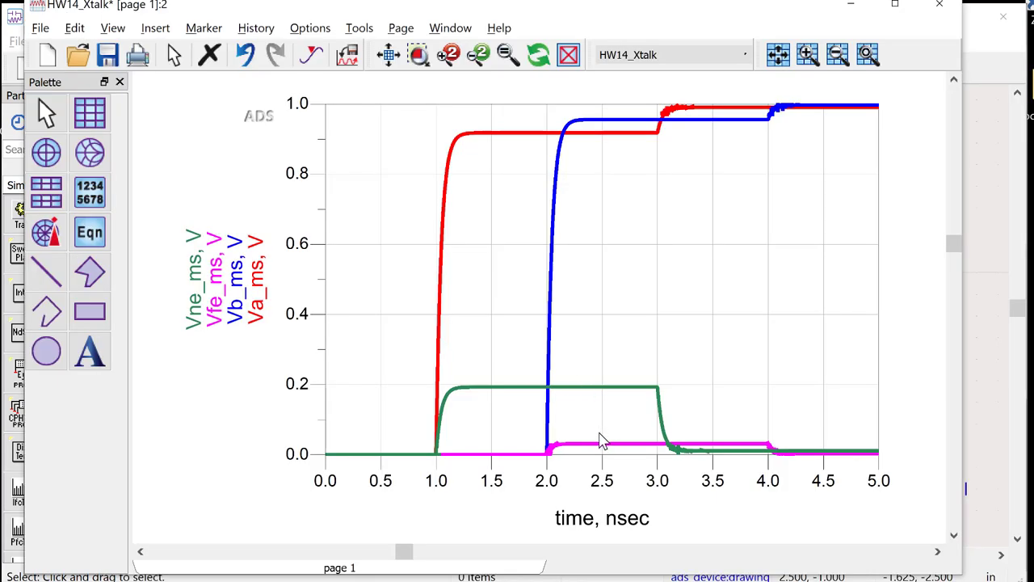
# Step: Zoom into the waveforms near 2 ns, zoom back out, then return to the HW14_Xtalk schematic
pyautogui.scroll(3, 558, 457)
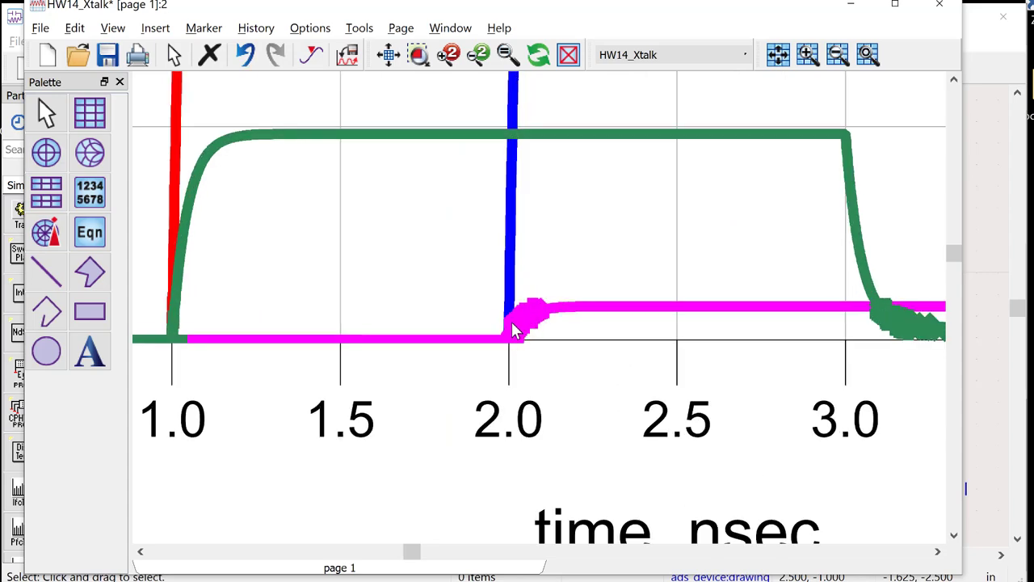
pyautogui.scroll(-4, 538, 312)
pyautogui.scroll(2, 540, 312)
pyautogui.scroll(-2, 544, 313)
pyautogui.moveTo(955, 253); pyautogui.dragTo(956, 244)
pyautogui.hotkey('alt', 'Tab')
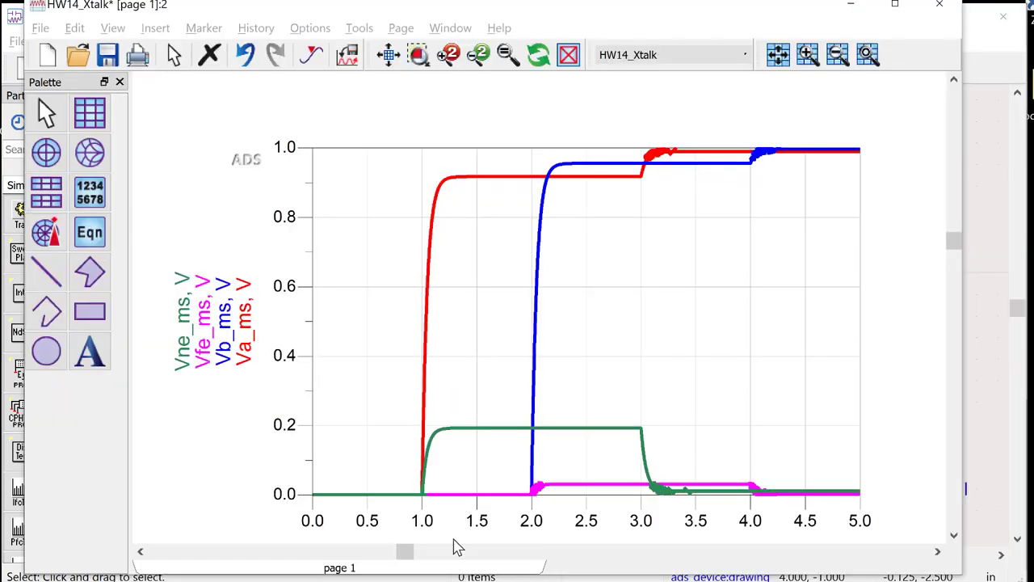
pyautogui.hotkey('alt', 'Tab')
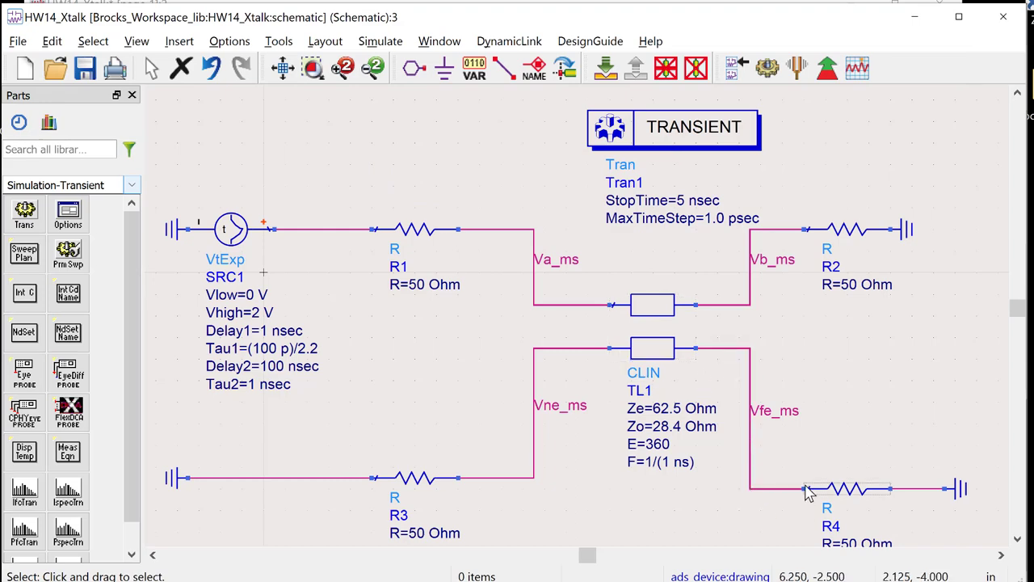
pyautogui.hotkey('alt', 'Tab')
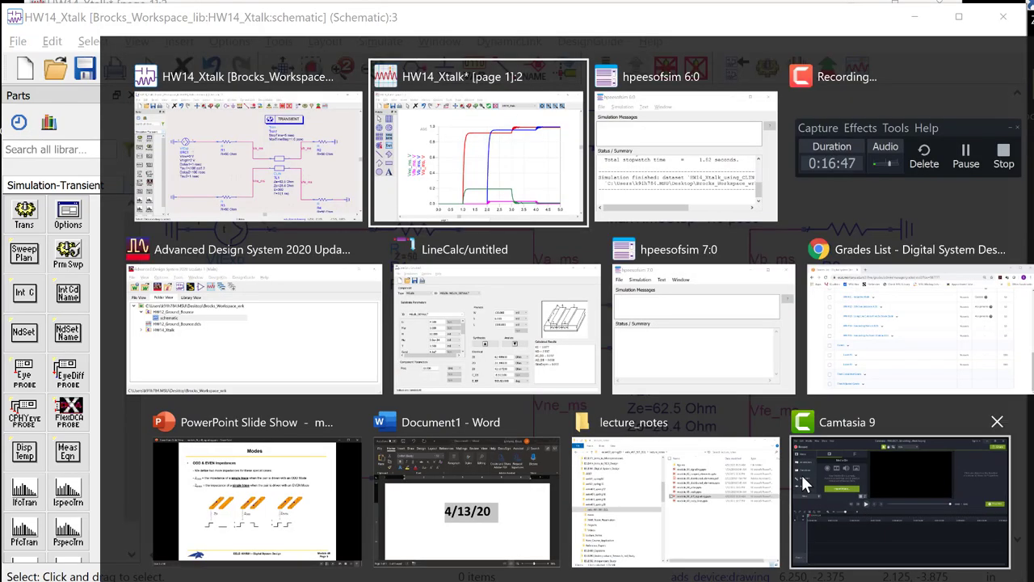
pyautogui.hotkey('alt', 'Tab')
pyautogui.hotkey('alt', 'shift', 'Tab')
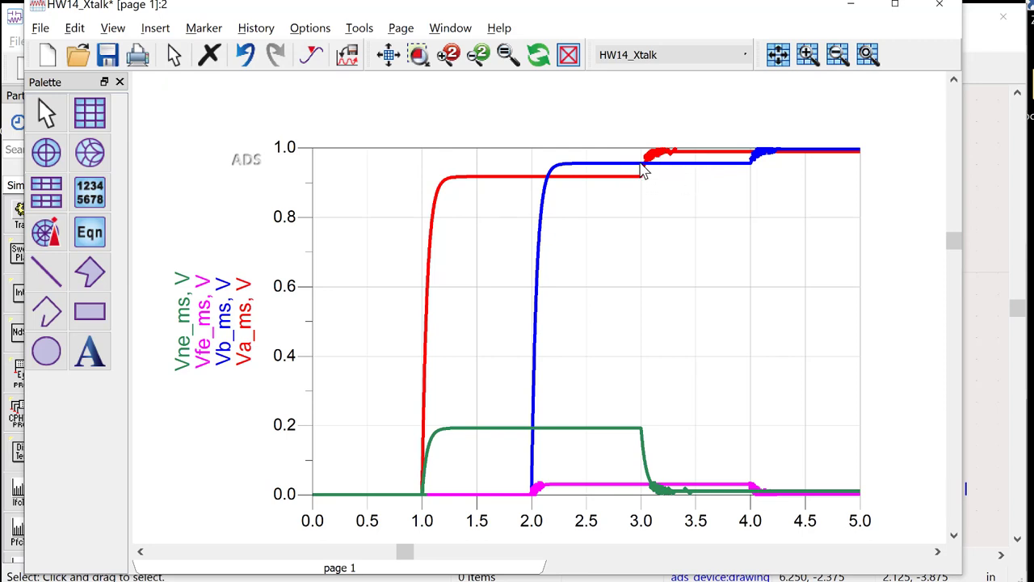
pyautogui.moveTo(643, 159)
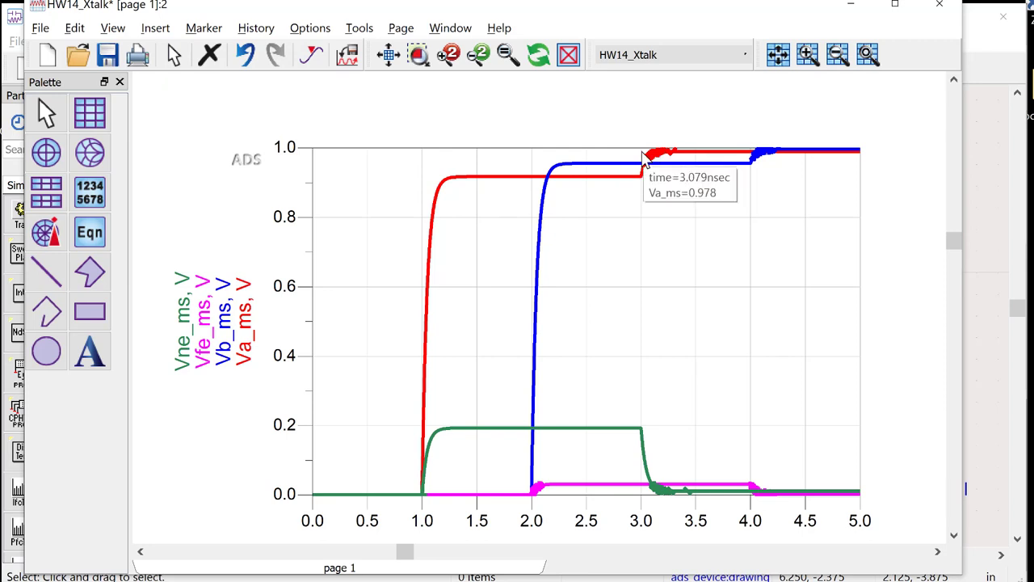
pyautogui.hotkey('alt', 'Tab')
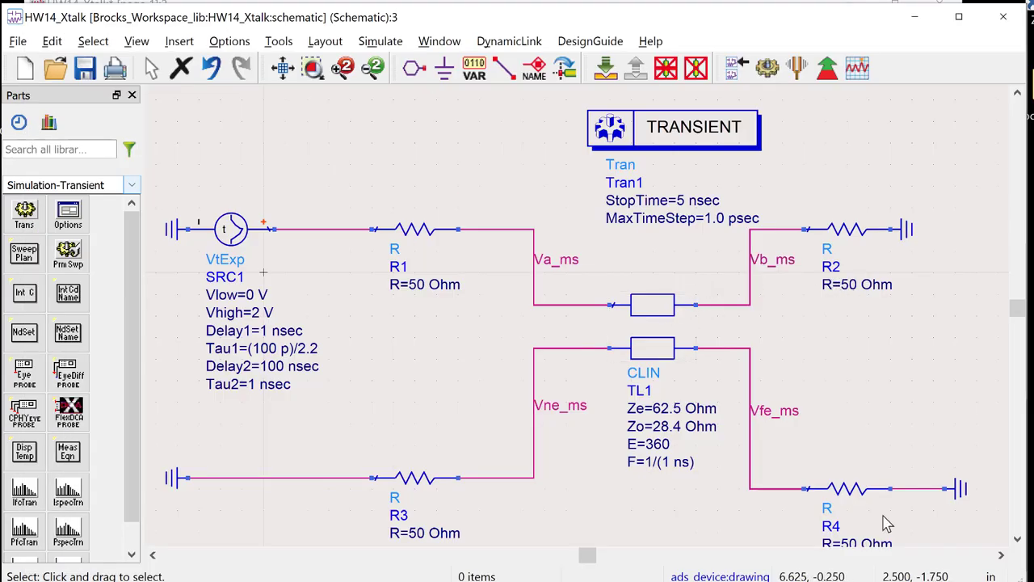
pyautogui.click(1017, 539)
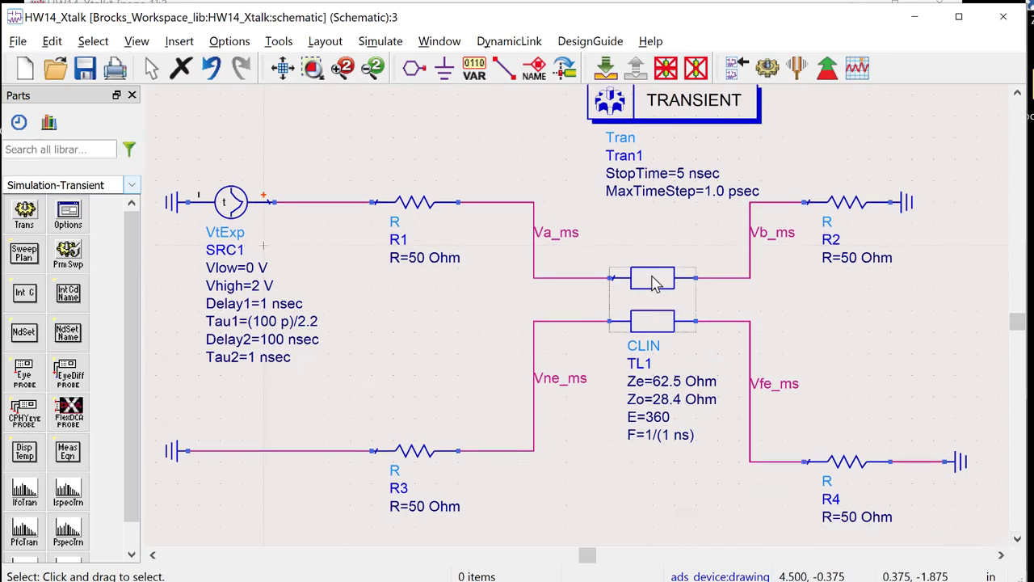
pyautogui.hotkey('alt', 'Tab')
pyautogui.hotkey('alt', 'Tab')
pyautogui.hotkey('alt', 'Tab')
pyautogui.hotkey('alt', 'Tab')
pyautogui.hotkey('alt', 'Tab')
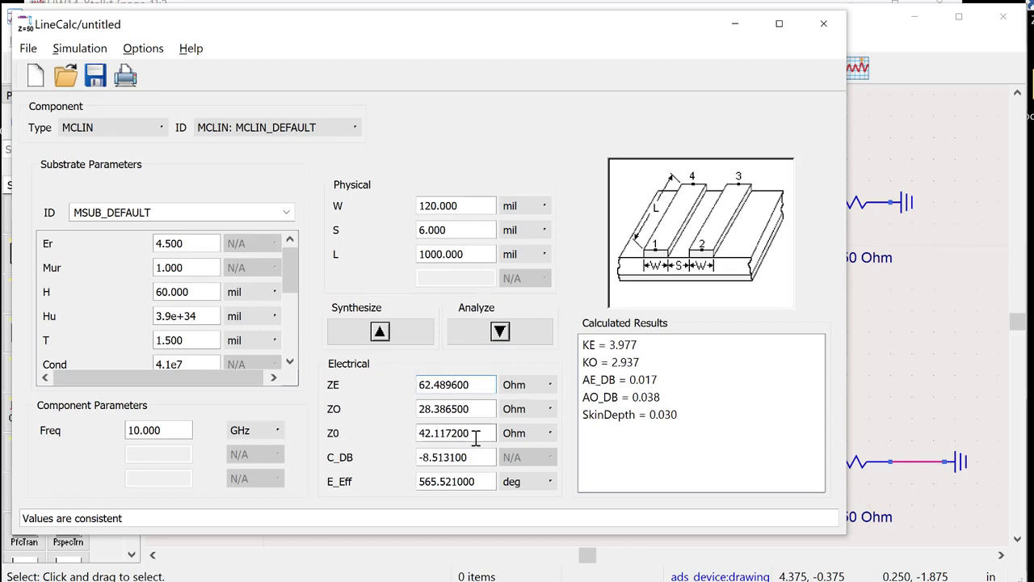
pyautogui.moveTo(477, 437); pyautogui.dragTo(410, 437)
pyautogui.hotkey('alt', 'Tab')
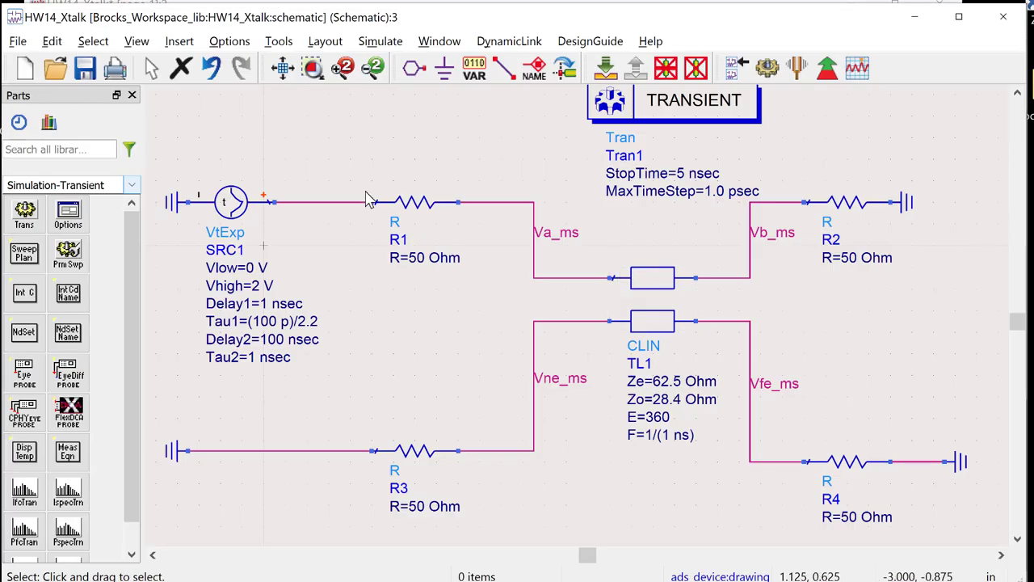
# Step: Change far-end resistors R2 and R4 from 50 to 42 Ohm and save the schematic
pyautogui.doubleClick(857, 258)
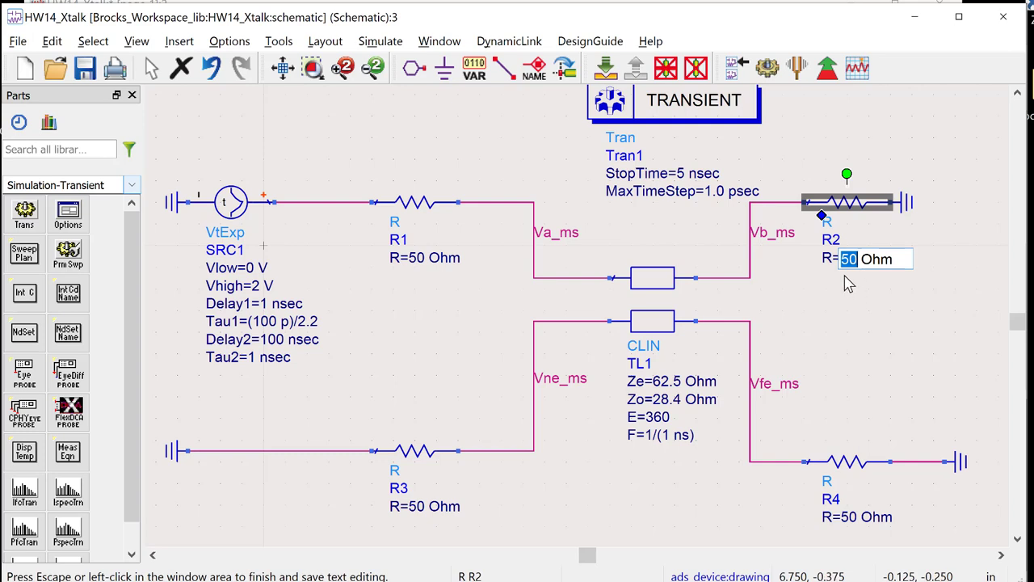
pyautogui.write('42')
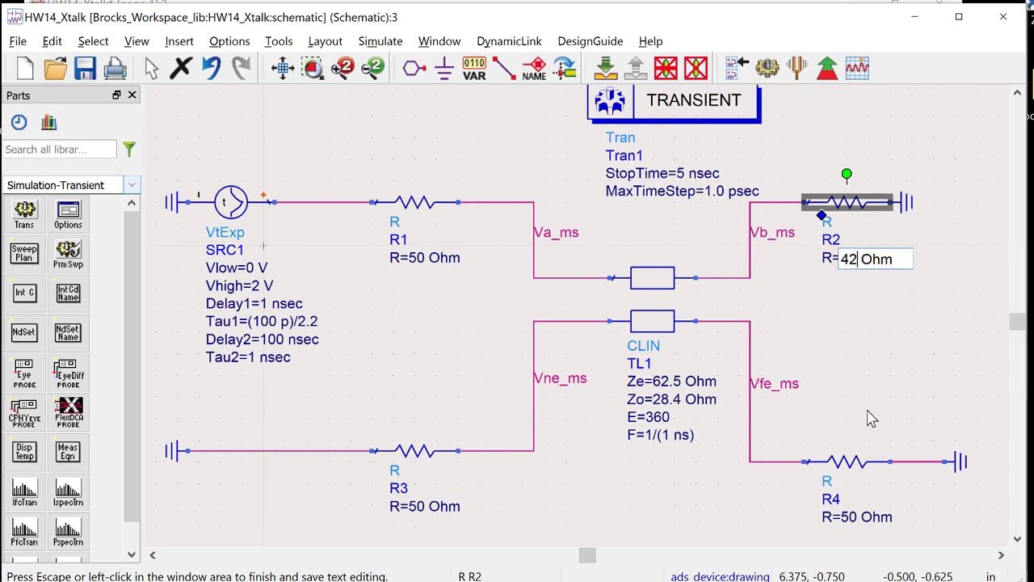
pyautogui.click(852, 516)
pyautogui.doubleClick(852, 516)
pyautogui.write('42')
pyautogui.click(965, 322)
pyautogui.hotkey('ctrl', 's')
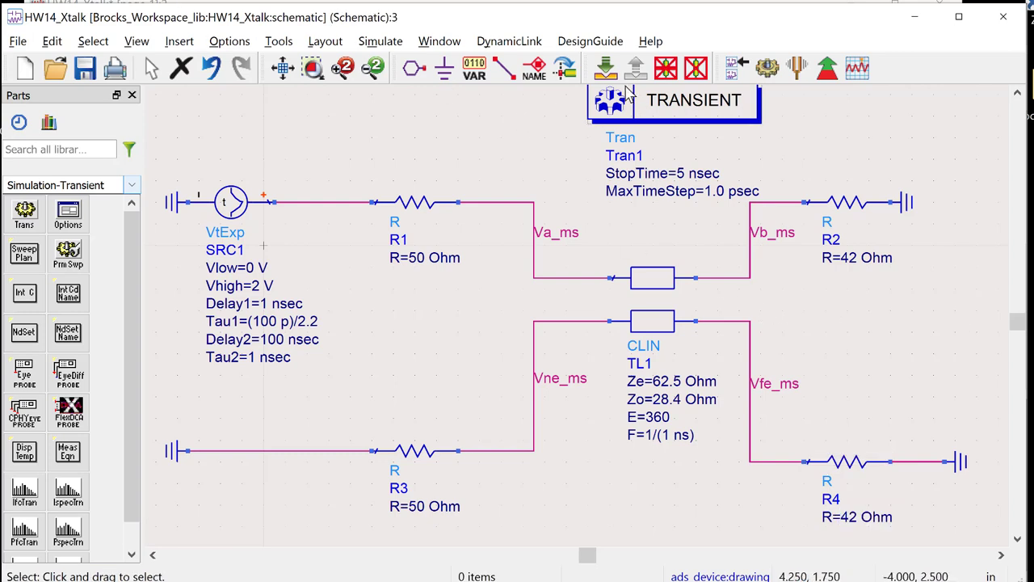
# Step: Rerun the transient simulation with 42 Ohm far-end terminations, then return to the schematic
pyautogui.click(766, 68)
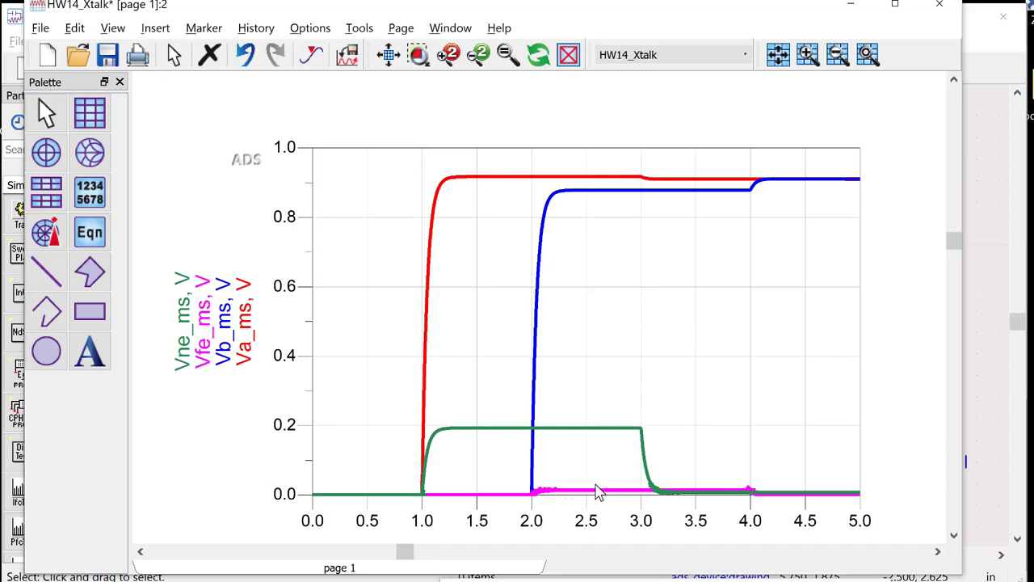
pyautogui.hotkey('alt', 'Tab')
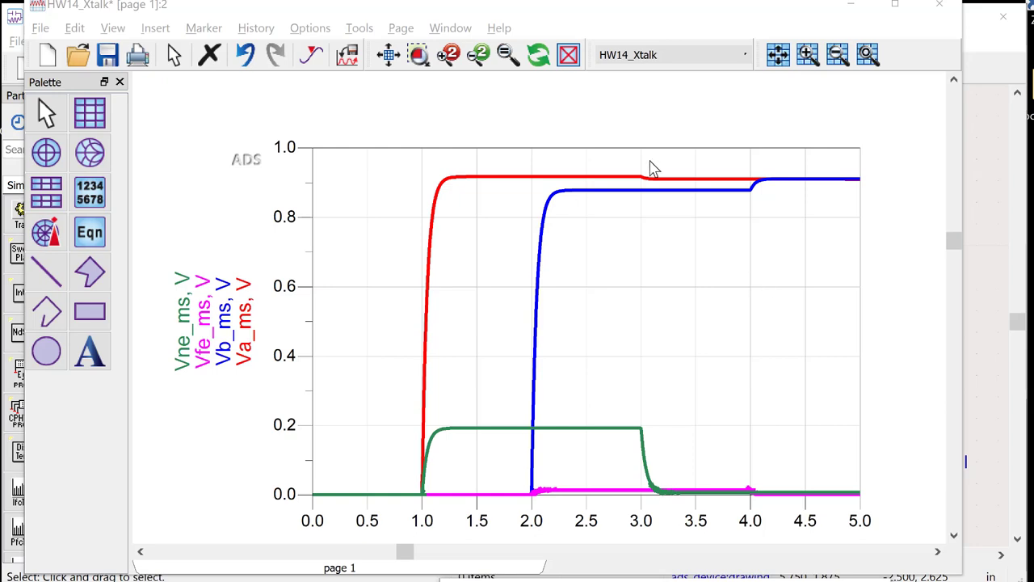
pyautogui.hotkey('alt', 'Tab')
pyautogui.click(675, 189)
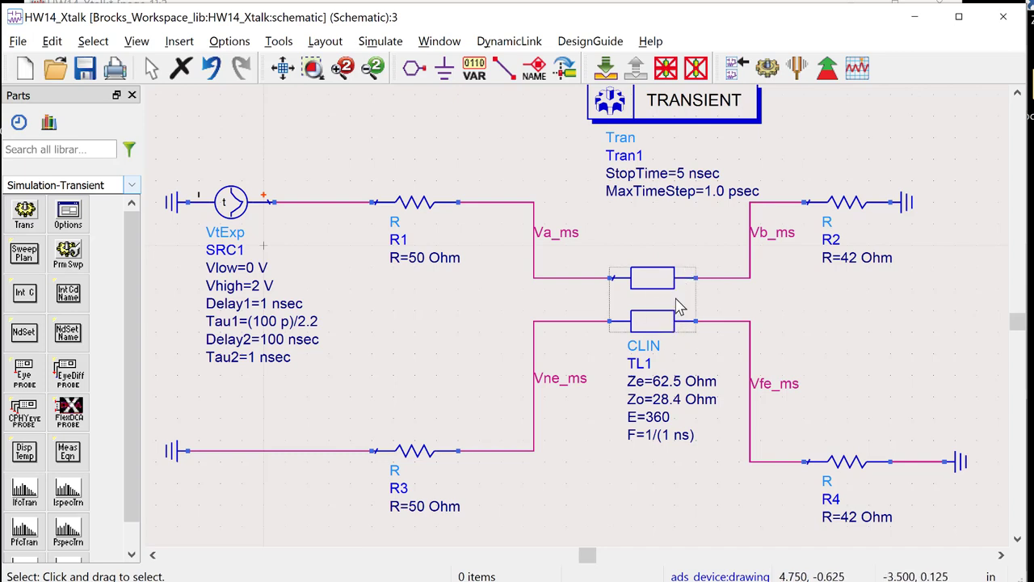
# Step: Change R2 and R4 from 42 Ohm back to 50 Ohm
pyautogui.doubleClick(852, 258)
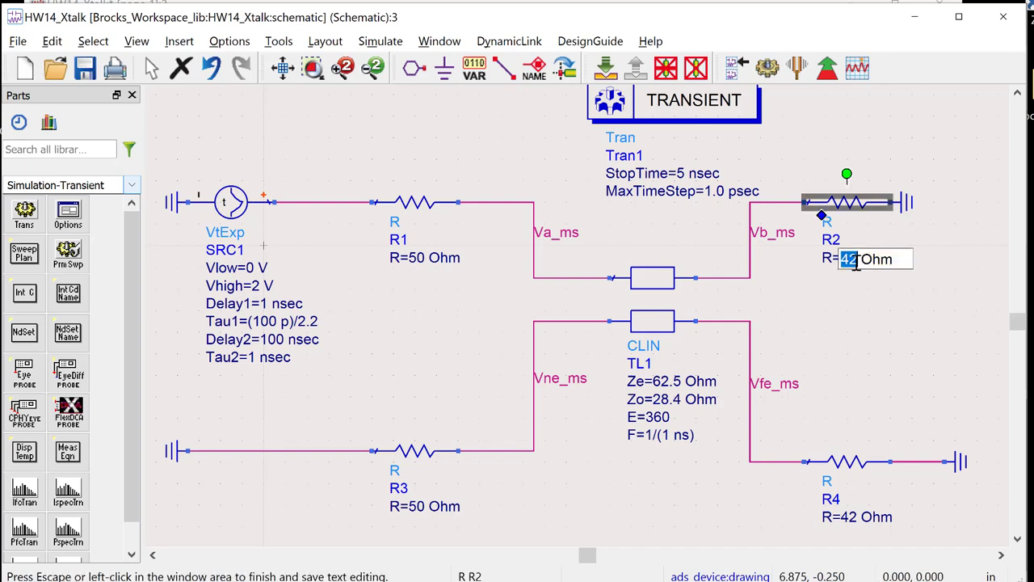
pyautogui.write('50')
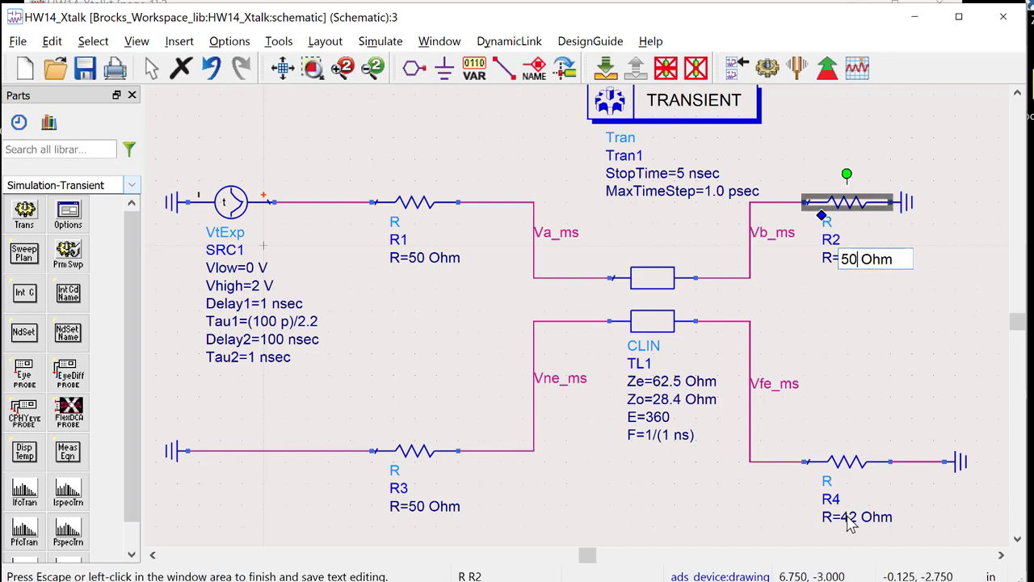
pyautogui.click(860, 521)
pyautogui.doubleClick(860, 521)
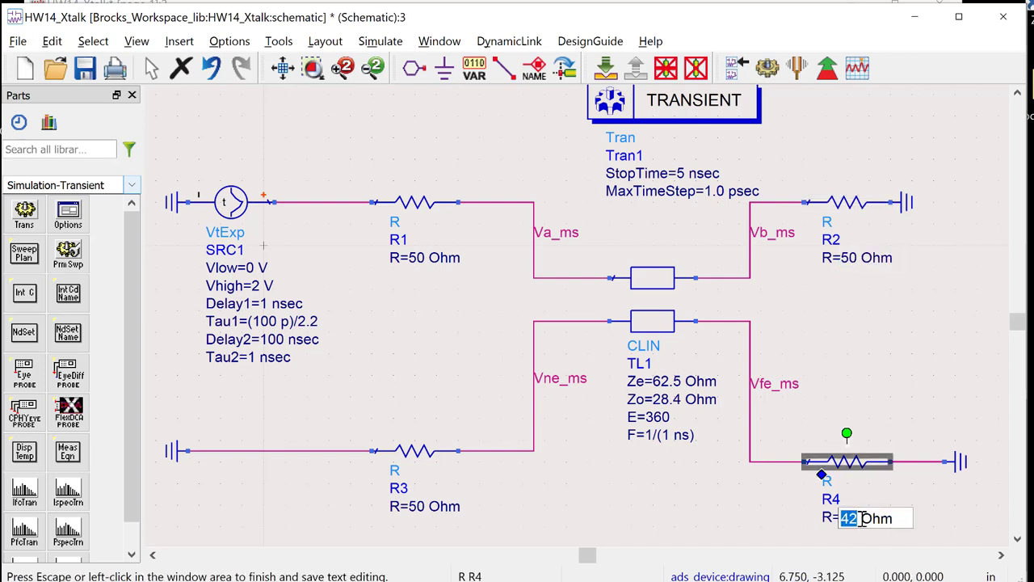
pyautogui.write('50')
pyautogui.click(964, 332)
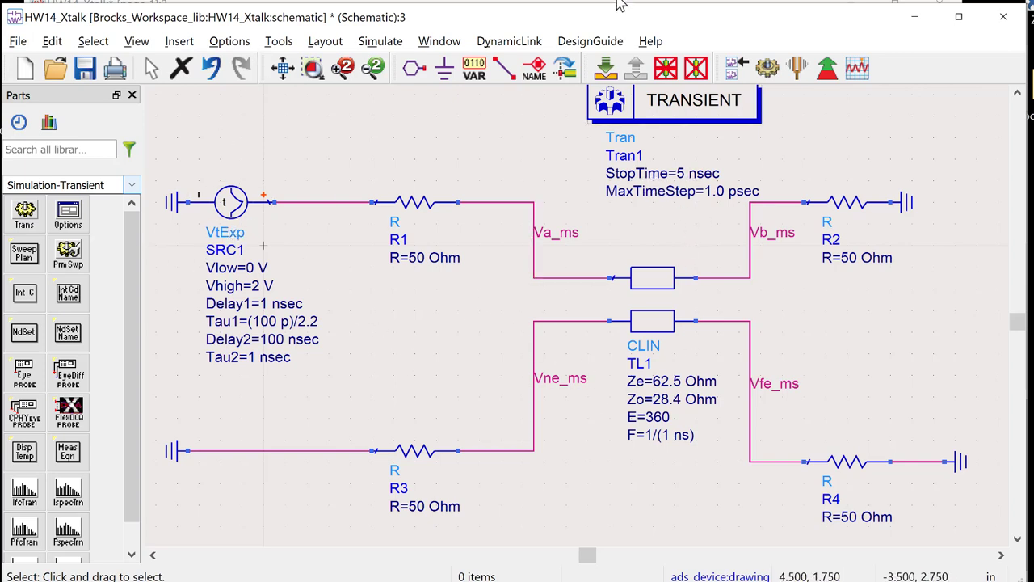
# Step: On the data display, zoom out, move the plot up, and paste a copy of it below
pyautogui.hotkey('alt', 'Tab')
pyautogui.hotkey('alt', 'Tab')
pyautogui.hotkey('alt', 'Tab')
pyautogui.hotkey('alt', 'Tab')
pyautogui.hotkey('alt', 'shift', 'Tab')
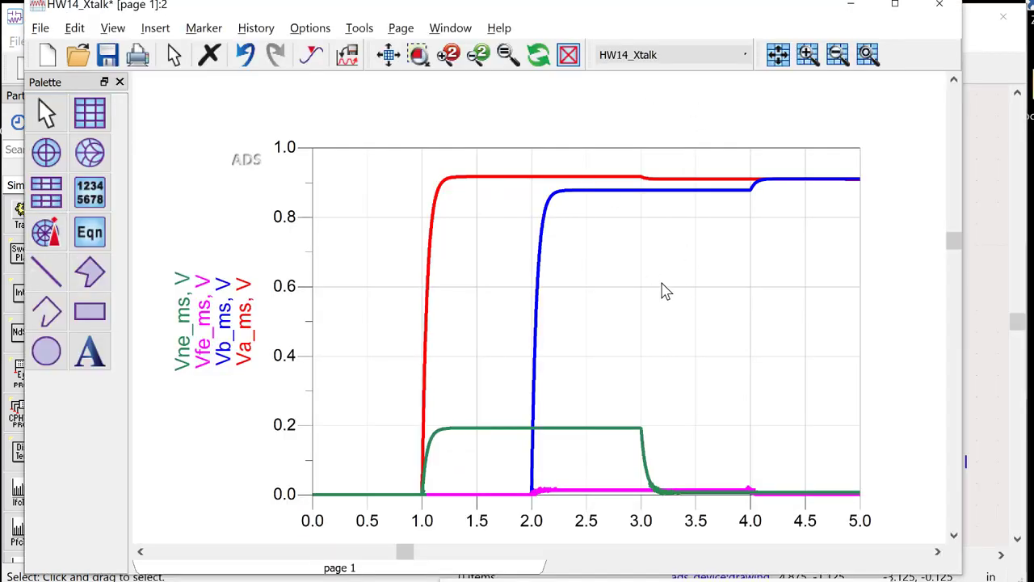
pyautogui.scroll(-3, 568, 304)
pyautogui.moveTo(553, 311); pyautogui.dragTo(543, 212)
pyautogui.hotkey('ctrl', 'c')
pyautogui.hotkey('ctrl', 'v')
pyautogui.click(312, 364)
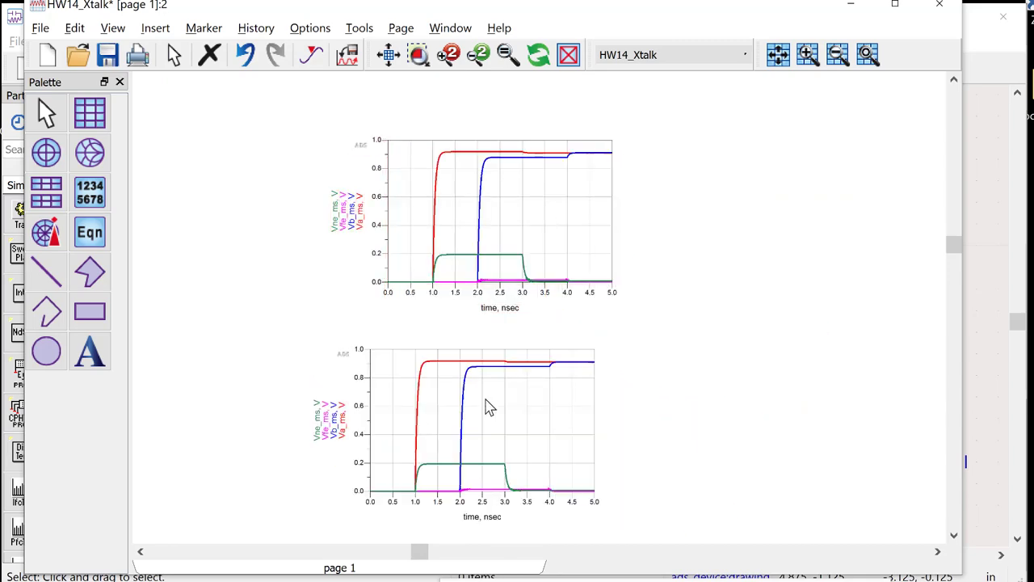
pyautogui.moveTo(534, 12); pyautogui.dragTo(610, 29)
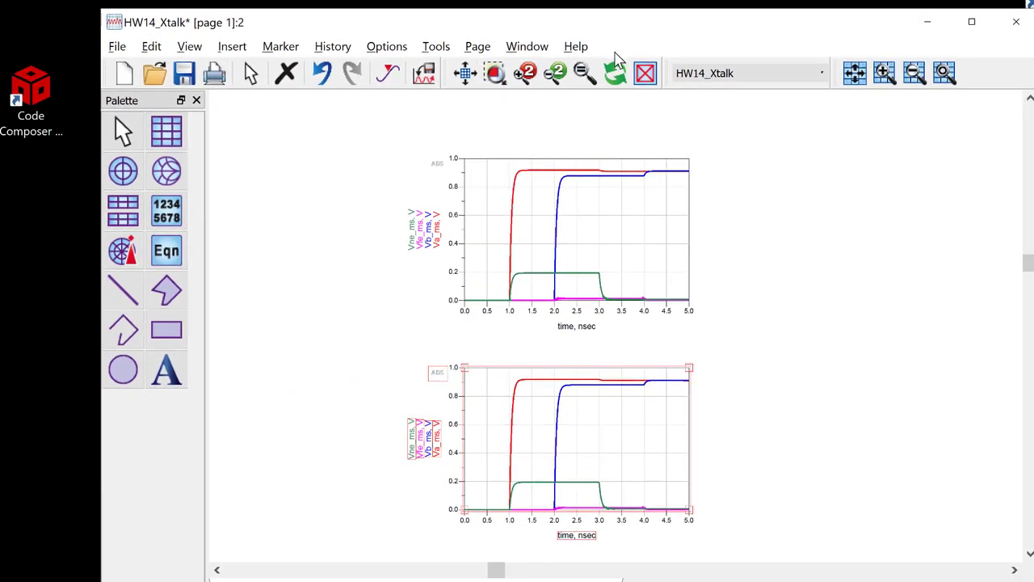